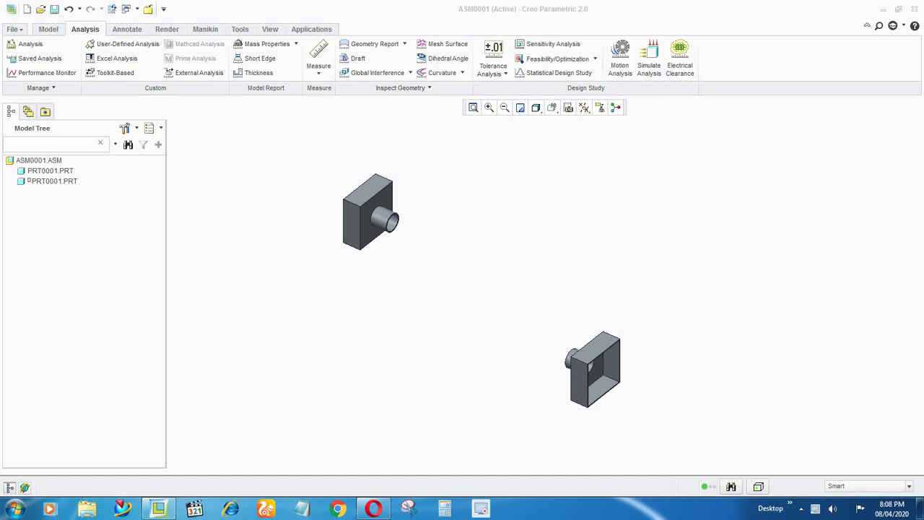
Create a new solid part named PRT0002 in the assembly by copying the existing template part inlbs_part_solid.prt
{"action": "middle_click_drag", "start_coordinate": [454, 291], "coordinate": [492, 295]}
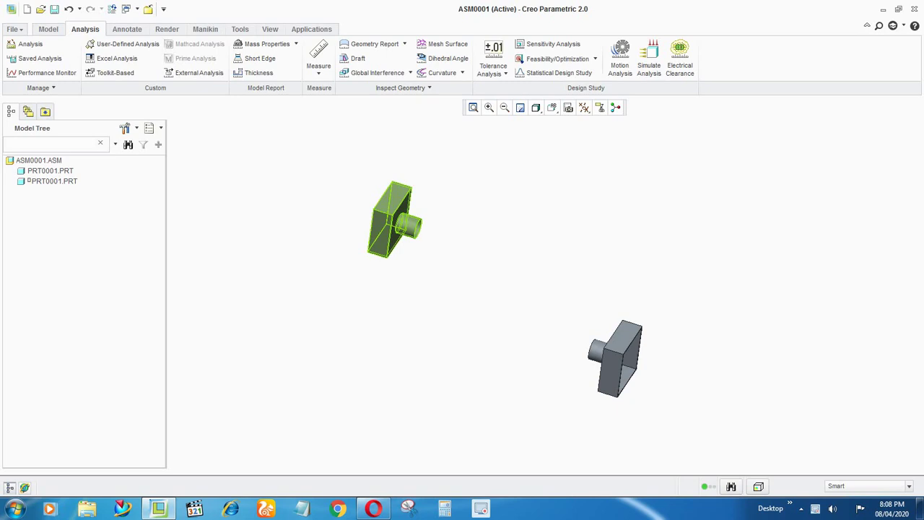
{"action": "middle_click_drag", "start_coordinate": [474, 276], "coordinate": [460, 263]}
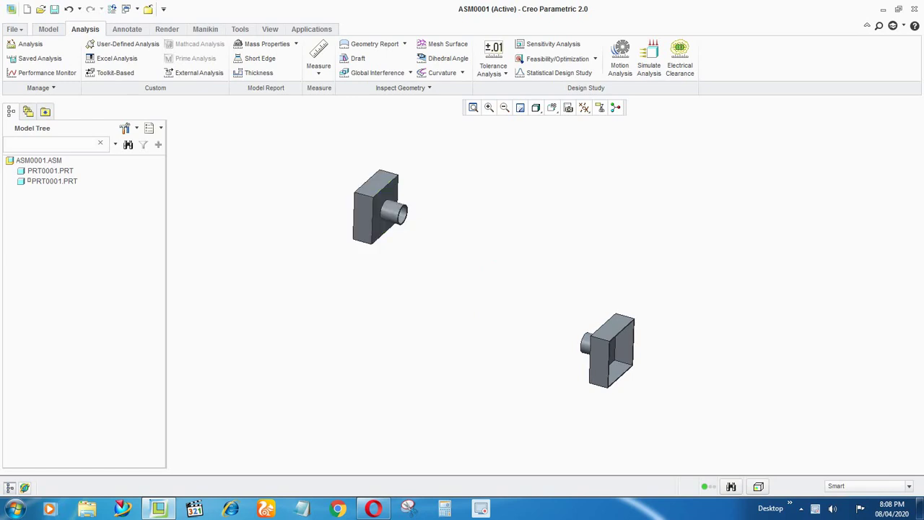
{"action": "left_click", "coordinate": [48, 29]}
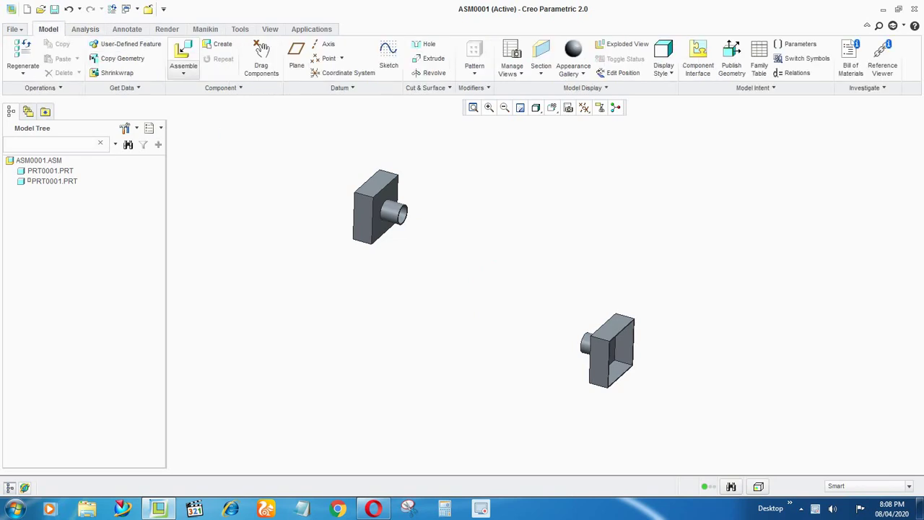
{"action": "left_click", "coordinate": [218, 44]}
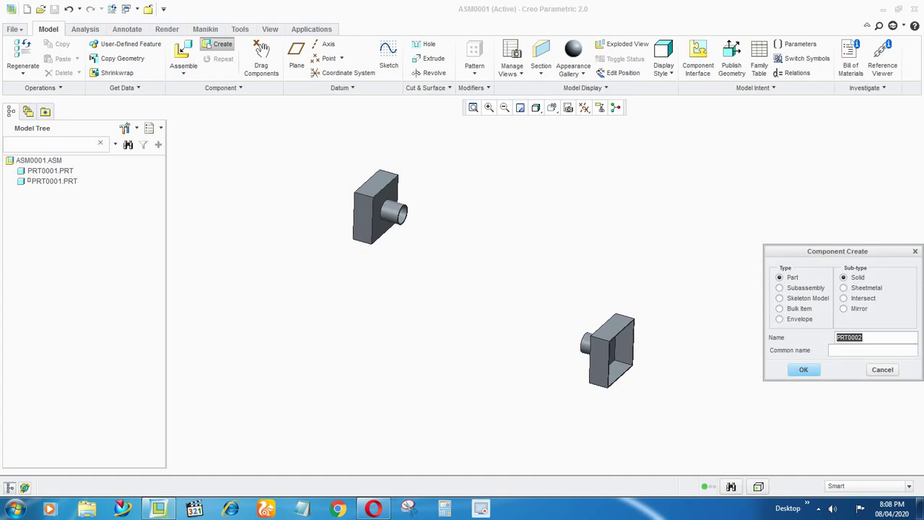
{"action": "key", "text": "Return"}
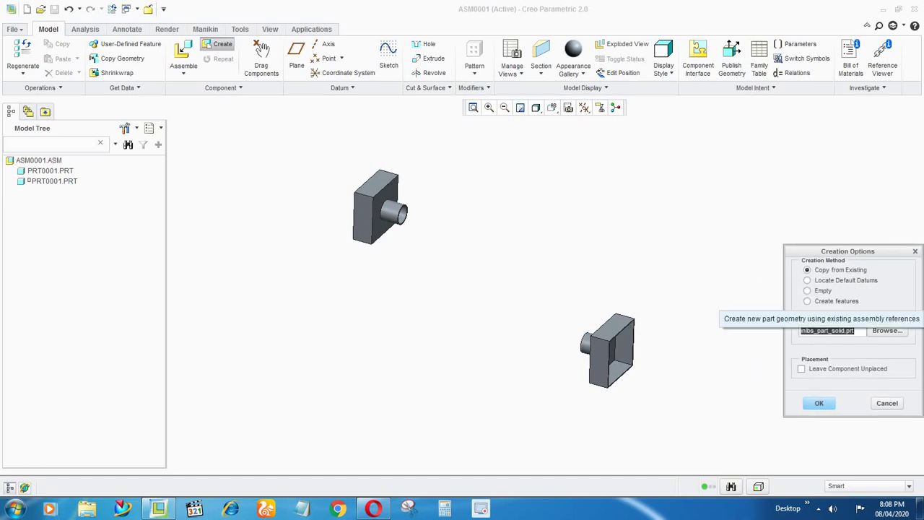
{"action": "key", "text": "Return"}
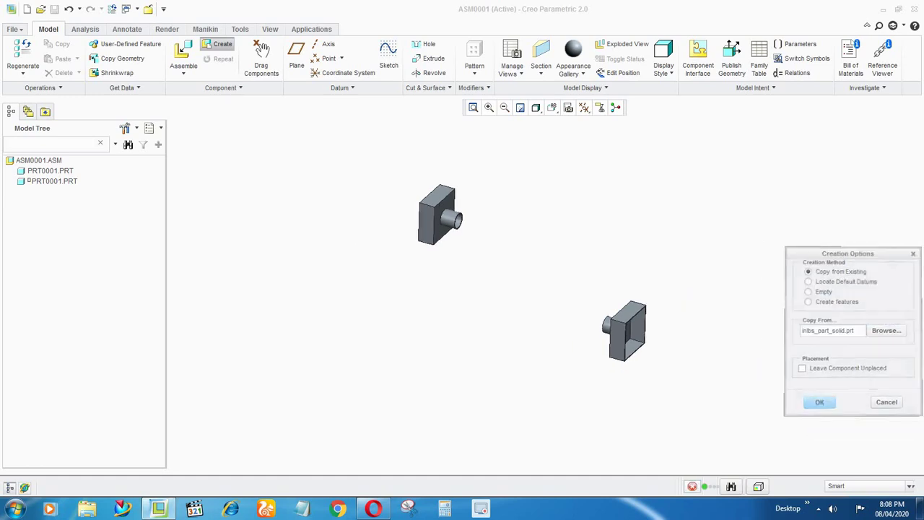
Place the new part in the assembly with a Default constraint
{"action": "left_click", "coordinate": [207, 59]}
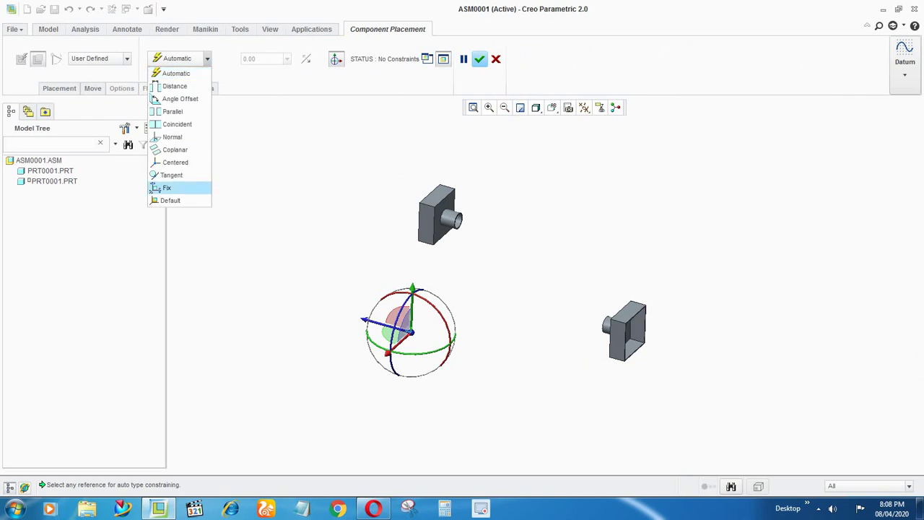
{"action": "left_click", "coordinate": [172, 200]}
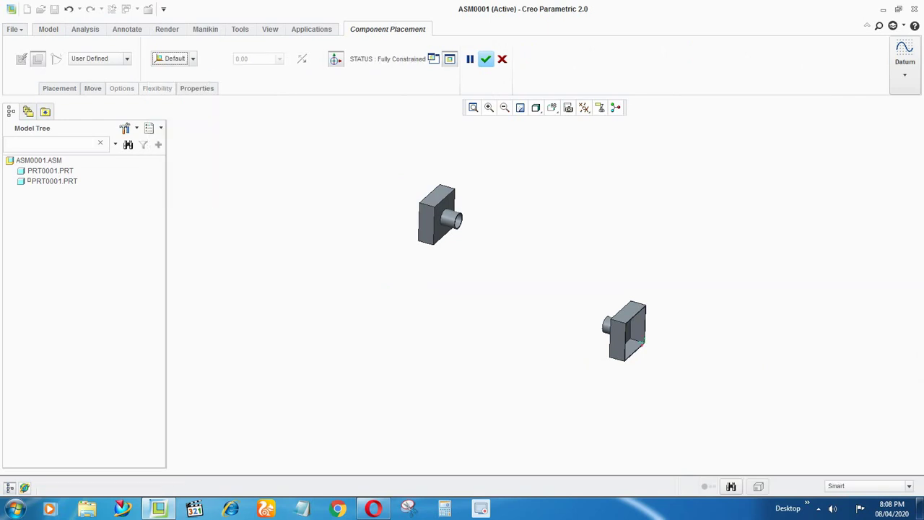
{"action": "left_click", "coordinate": [486, 59]}
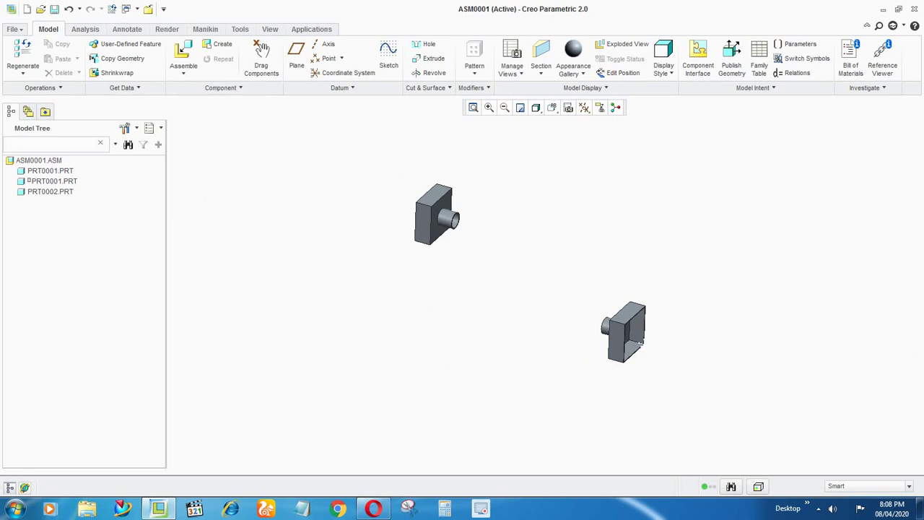
Activate PRT0002 for modelling in the assembly context
{"action": "left_click", "coordinate": [51, 191]}
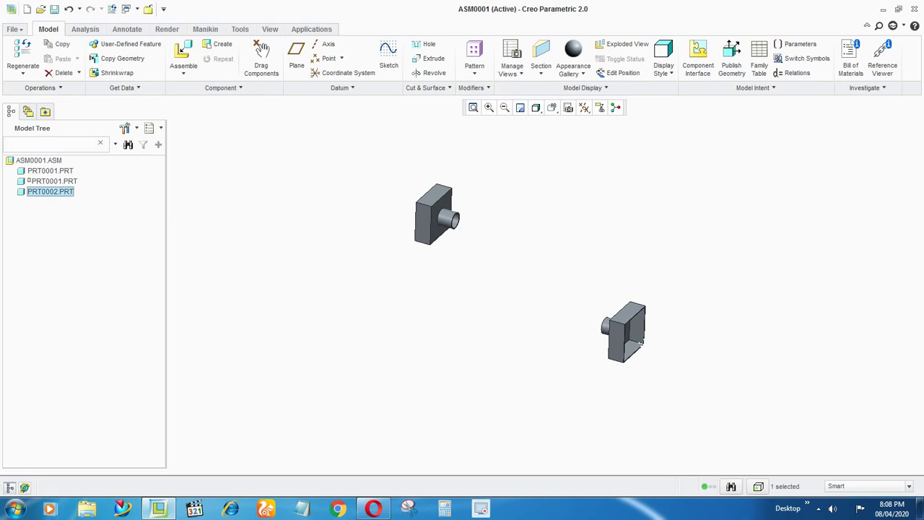
{"action": "right_click", "coordinate": [50, 191]}
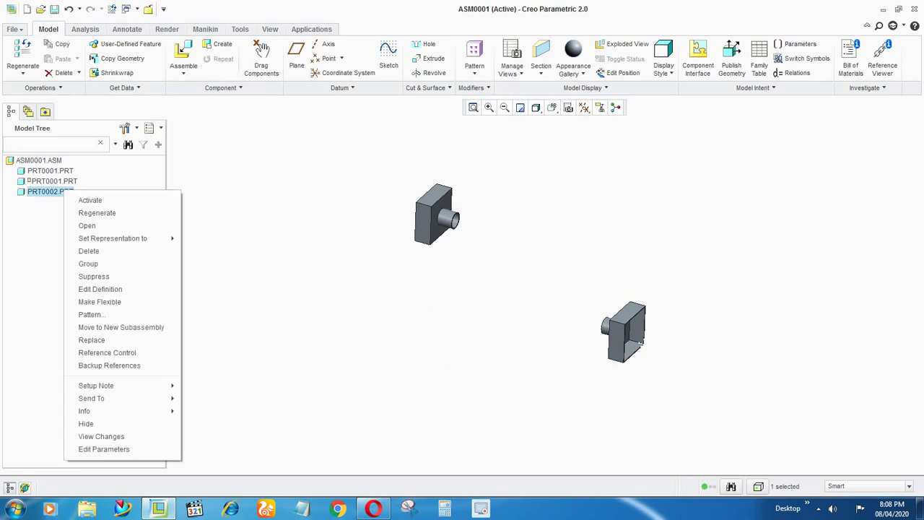
{"action": "left_click", "coordinate": [88, 198]}
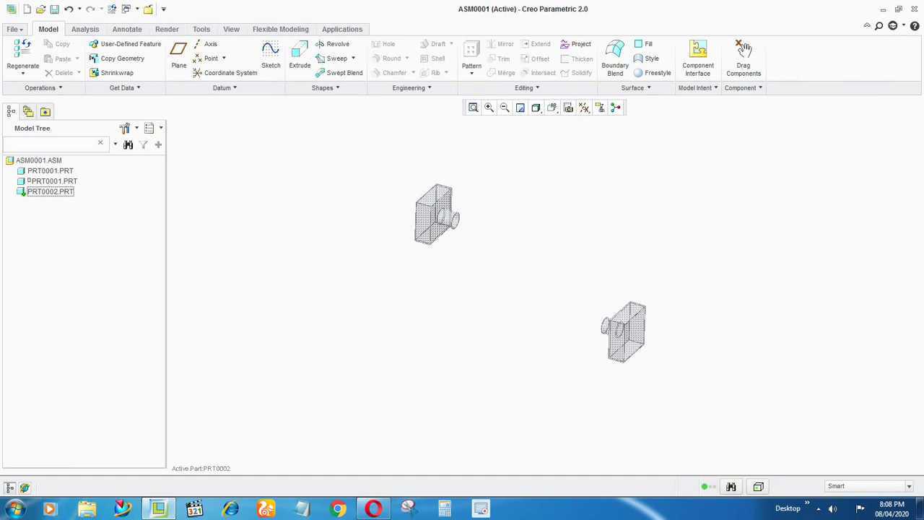
Create a datum axis through the cylindrical pipe surface of the upper box component
{"action": "scroll", "coordinate": [457, 222], "scroll_direction": "down", "scroll_amount": 2}
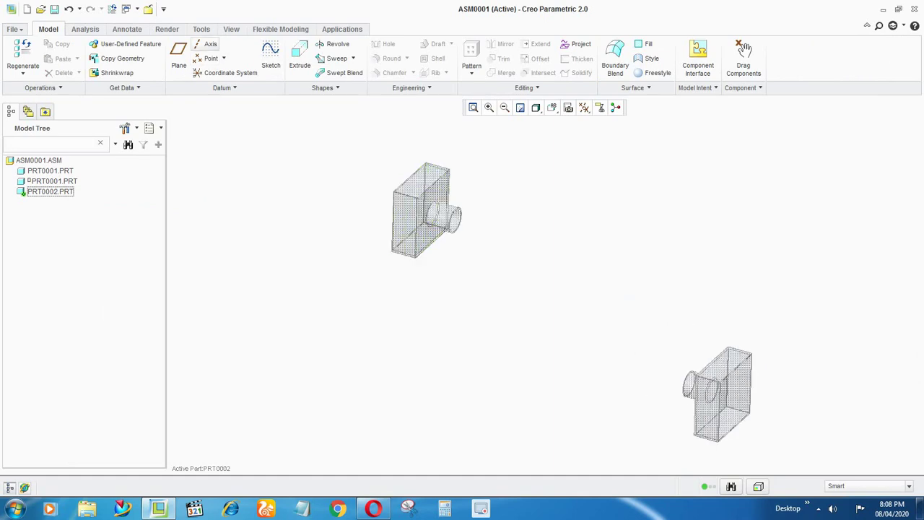
{"action": "left_click", "coordinate": [205, 45]}
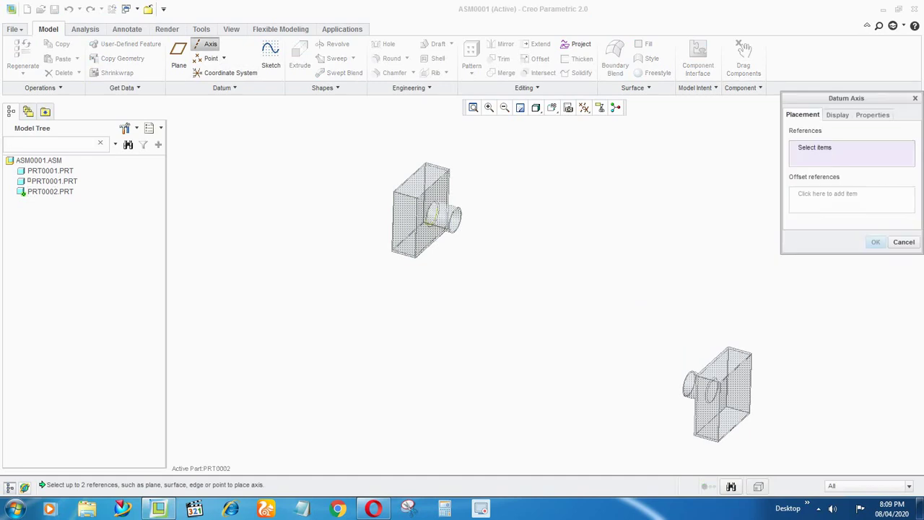
{"action": "scroll", "coordinate": [440, 221], "scroll_direction": "up", "scroll_amount": 1}
{"action": "middle_click_drag", "start_coordinate": [448, 197], "coordinate": [452, 218]}
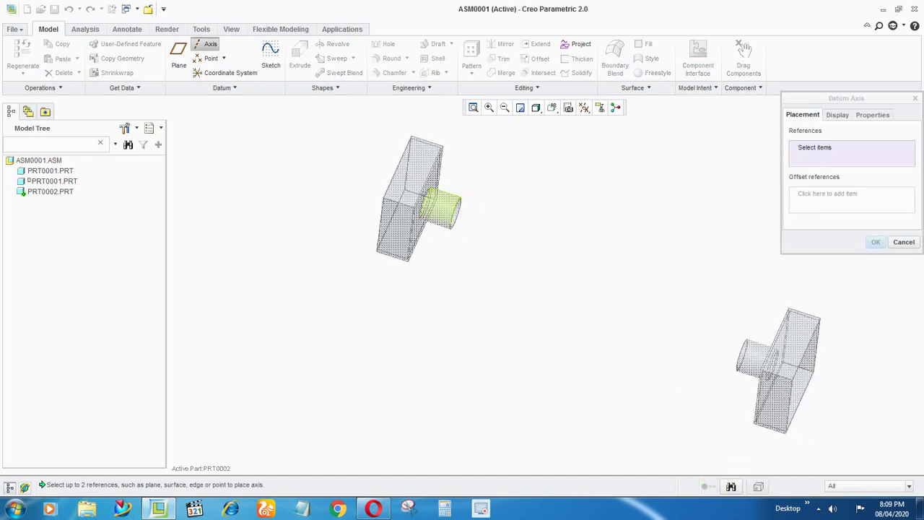
{"action": "left_click", "coordinate": [440, 207]}
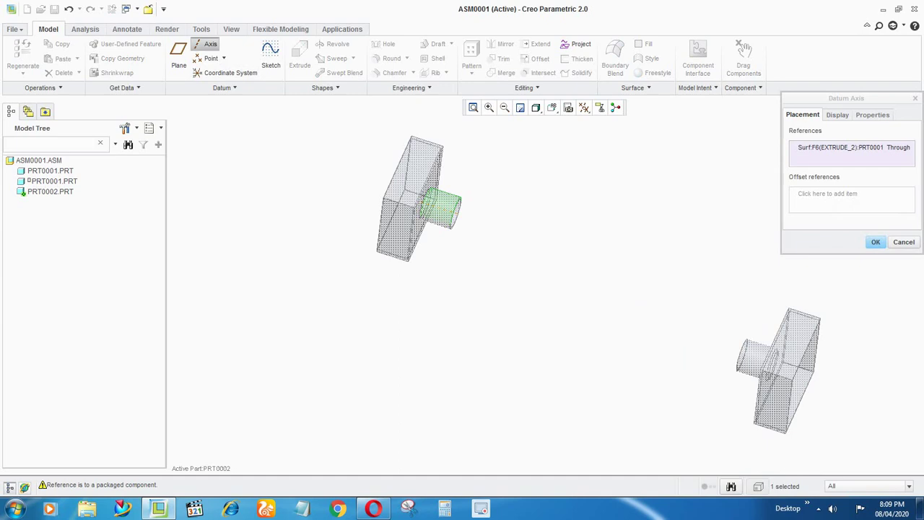
{"action": "key", "text": "Return"}
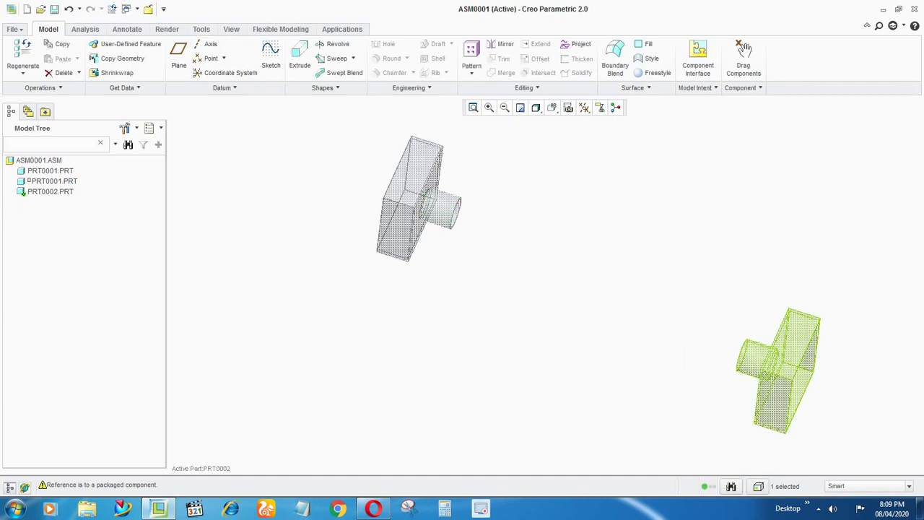
Create a second datum axis through the cylindrical pipe surface of the lower box component
{"action": "middle_click_drag", "start_coordinate": [746, 351], "coordinate": [714, 368]}
{"action": "left_click", "coordinate": [208, 44]}
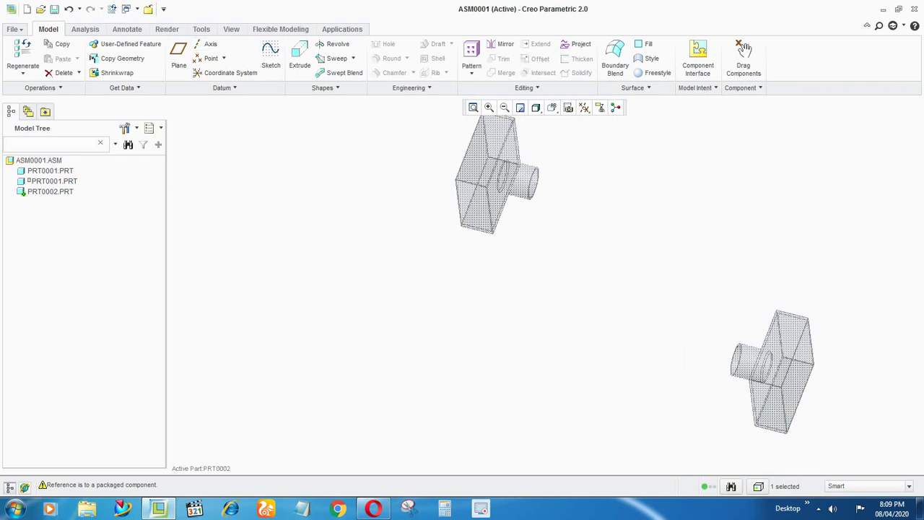
{"action": "middle_click_drag", "start_coordinate": [746, 361], "coordinate": [714, 359]}
{"action": "left_click", "coordinate": [380, 271]}
{"action": "middle_click_drag", "start_coordinate": [380, 271], "coordinate": [349, 261]}
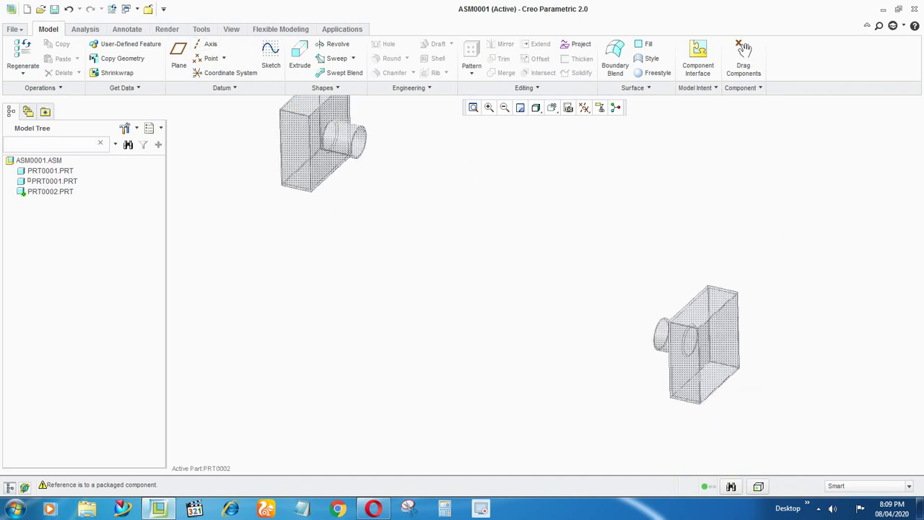
{"action": "left_click", "coordinate": [50, 192]}
{"action": "left_click", "coordinate": [206, 44]}
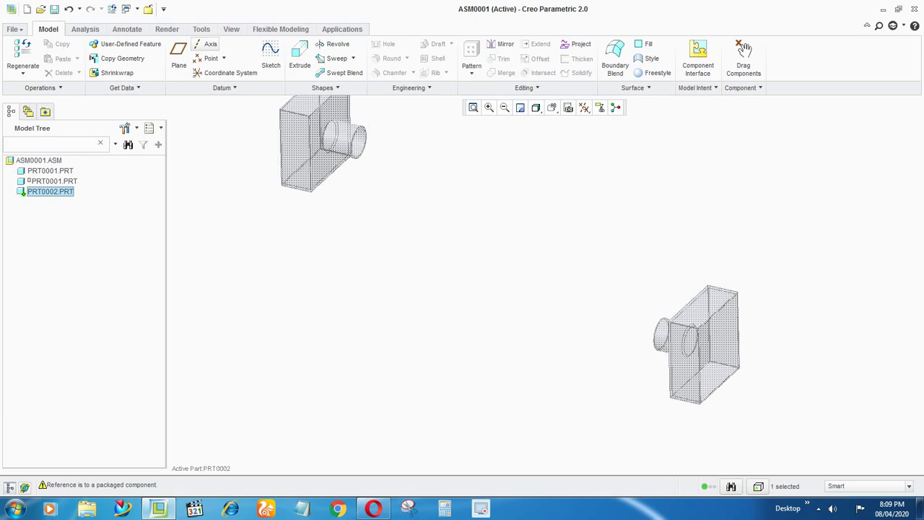
{"action": "scroll", "coordinate": [653, 339], "scroll_direction": "up", "scroll_amount": 5}
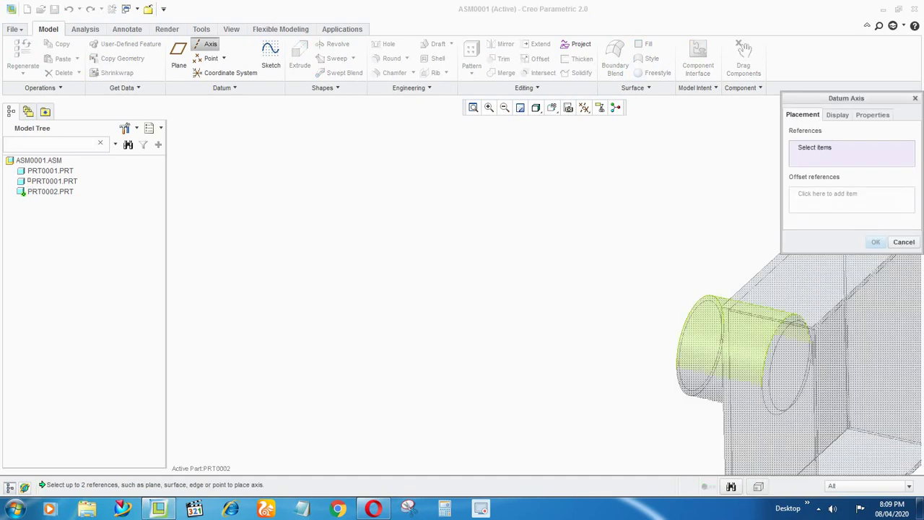
{"action": "left_click", "coordinate": [765, 339]}
{"action": "left_click", "coordinate": [875, 242]}
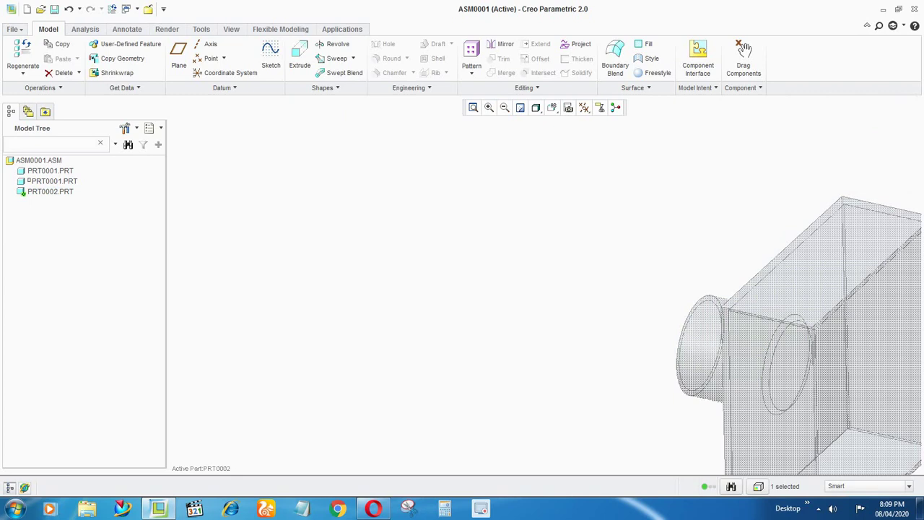
Make the top-level assembly ASM0001 active again
{"action": "scroll", "coordinate": [472, 285], "scroll_direction": "down", "scroll_amount": 3}
{"action": "key", "text": "ctrl+a"}
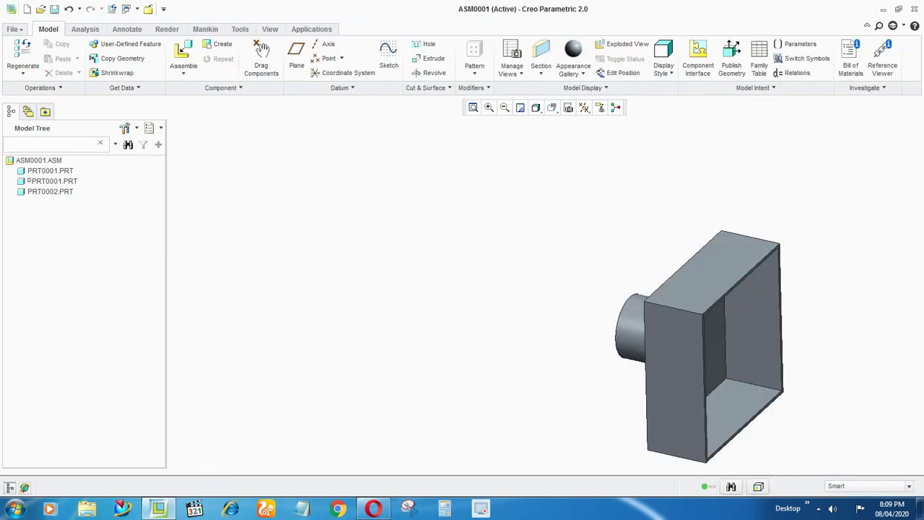
{"action": "left_click", "coordinate": [50, 191]}
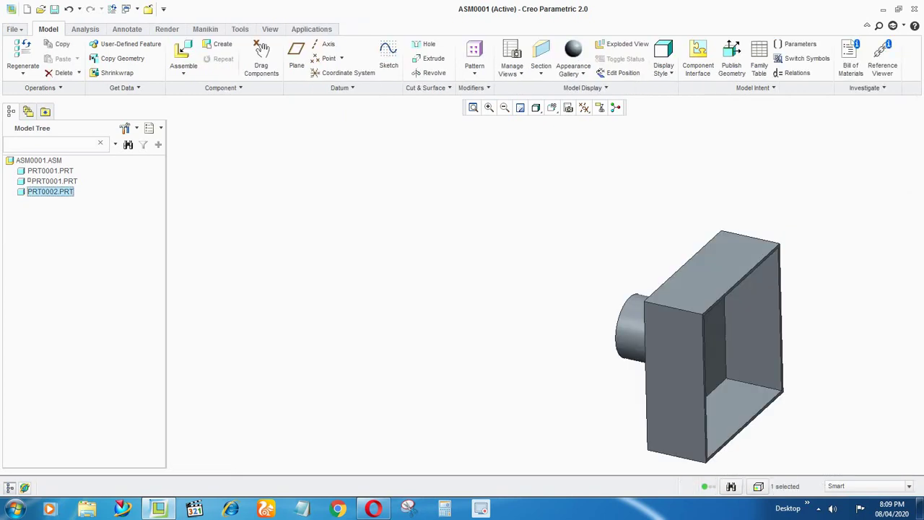
{"action": "left_click", "coordinate": [124, 128]}
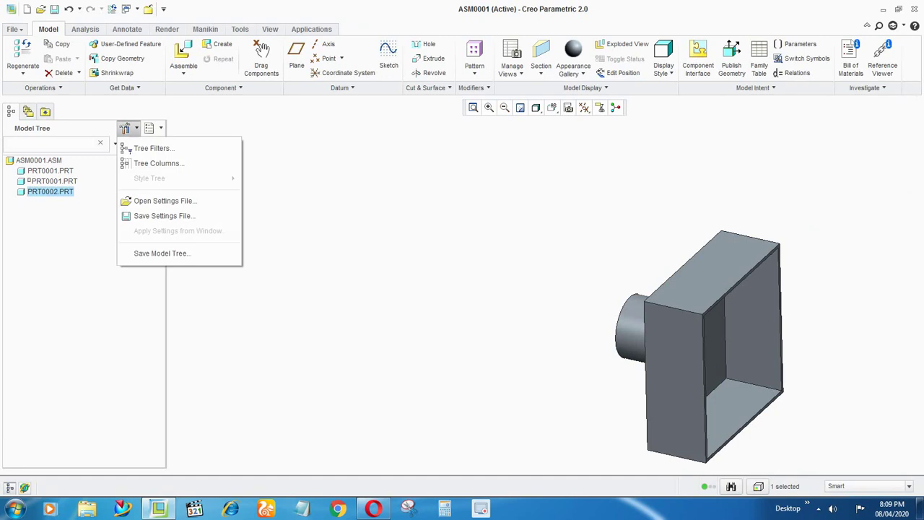
{"action": "left_click", "coordinate": [125, 128]}
{"action": "left_click", "coordinate": [28, 111]}
{"action": "left_click", "coordinate": [11, 111]}
{"action": "left_click", "coordinate": [304, 216]}
{"action": "left_click", "coordinate": [50, 191]}
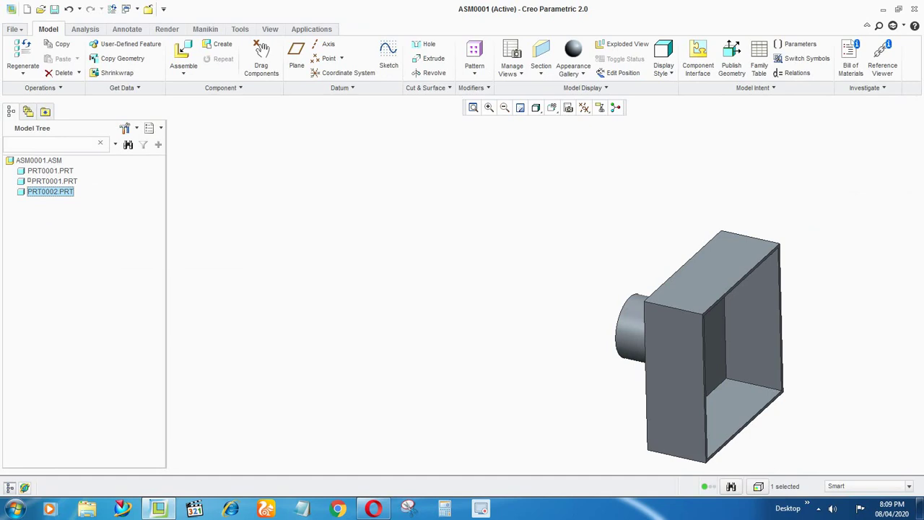
{"action": "left_click", "coordinate": [54, 181]}
{"action": "left_click", "coordinate": [153, 128]}
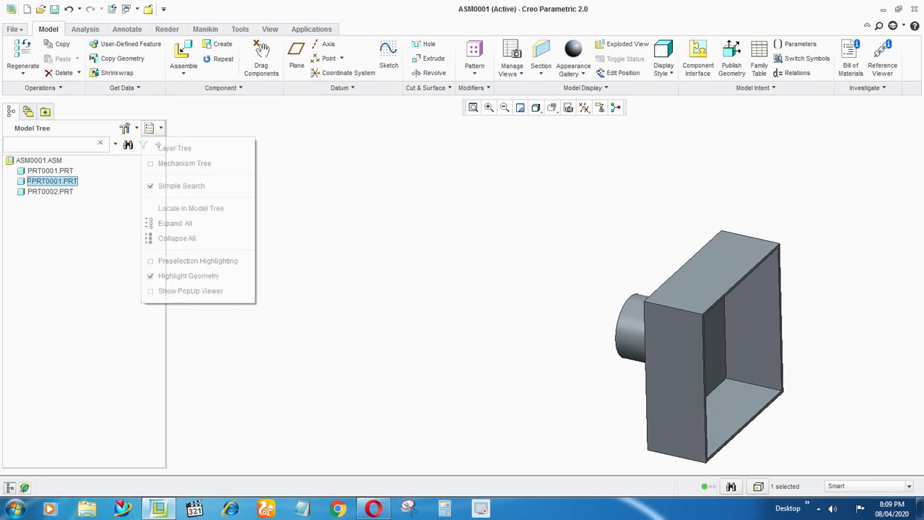
{"action": "left_click", "coordinate": [176, 148]}
{"action": "left_click", "coordinate": [153, 127]}
{"action": "left_click", "coordinate": [175, 147]}
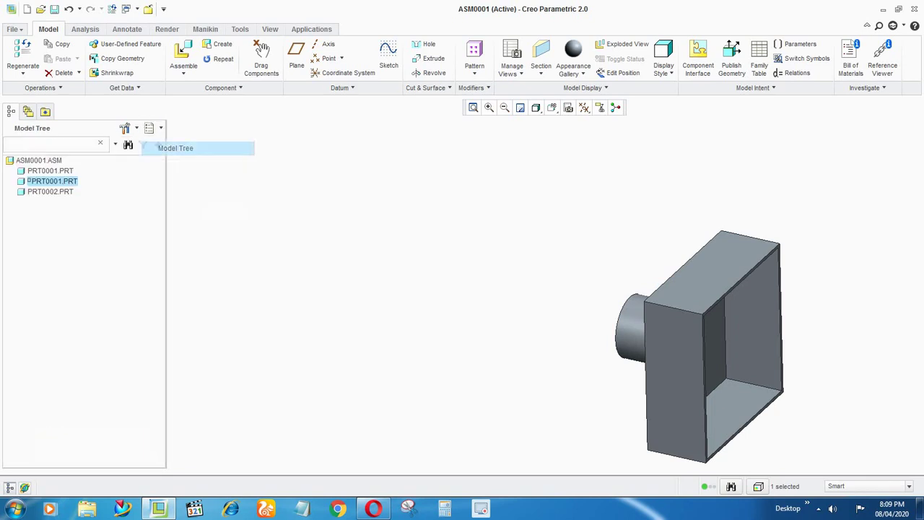
Turn on the display of features, placement folders and annotations in the model tree filters
{"action": "left_click", "coordinate": [125, 127]}
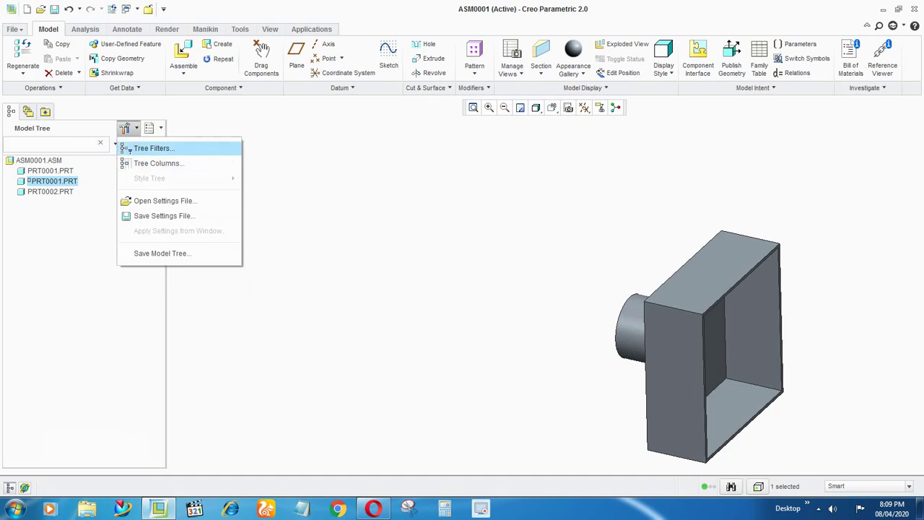
{"action": "left_click", "coordinate": [150, 148]}
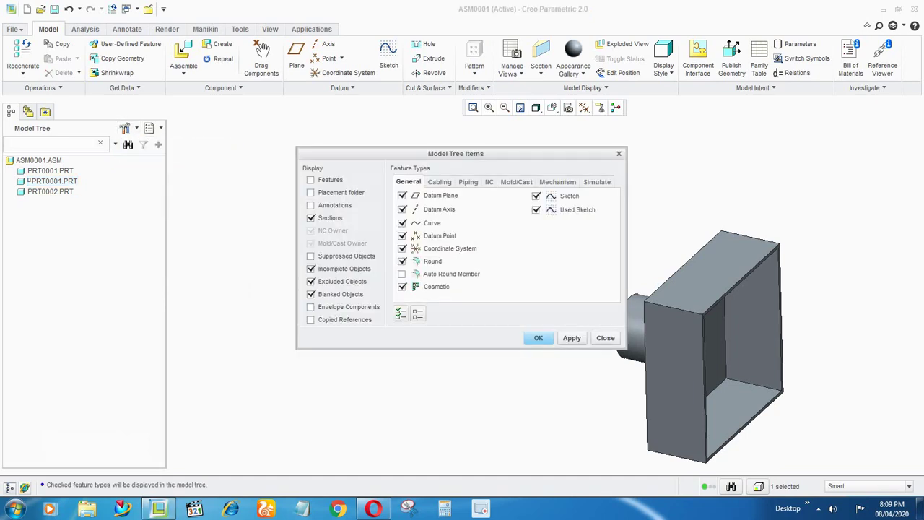
{"action": "left_click", "coordinate": [310, 192]}
{"action": "left_click", "coordinate": [310, 180]}
{"action": "left_click", "coordinate": [538, 337]}
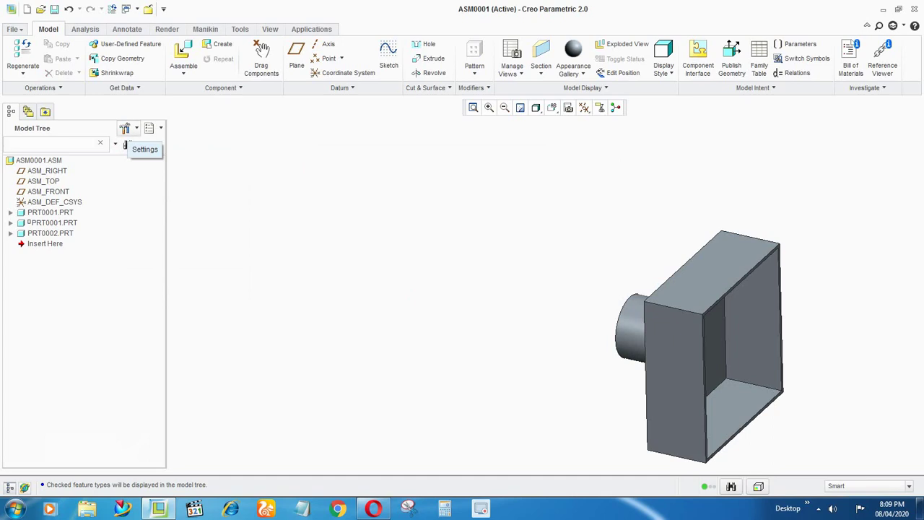
{"action": "left_click", "coordinate": [125, 130]}
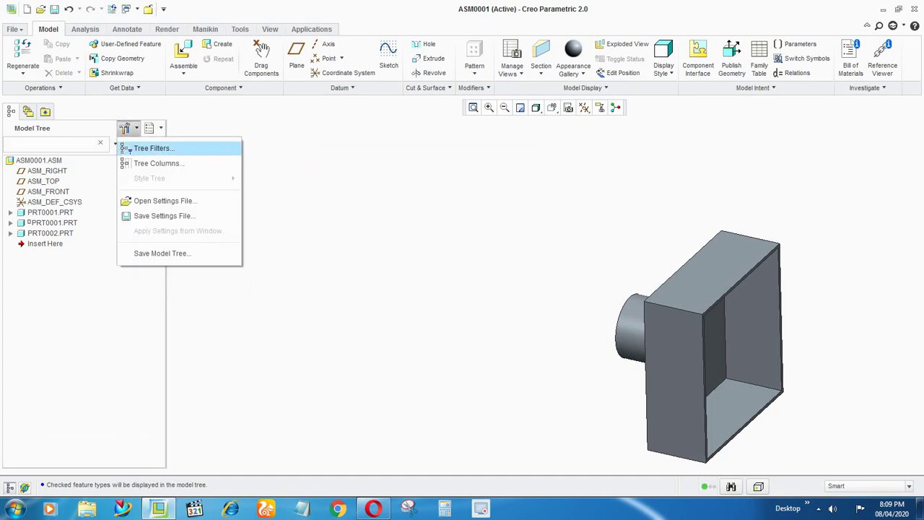
{"action": "left_click", "coordinate": [150, 147]}
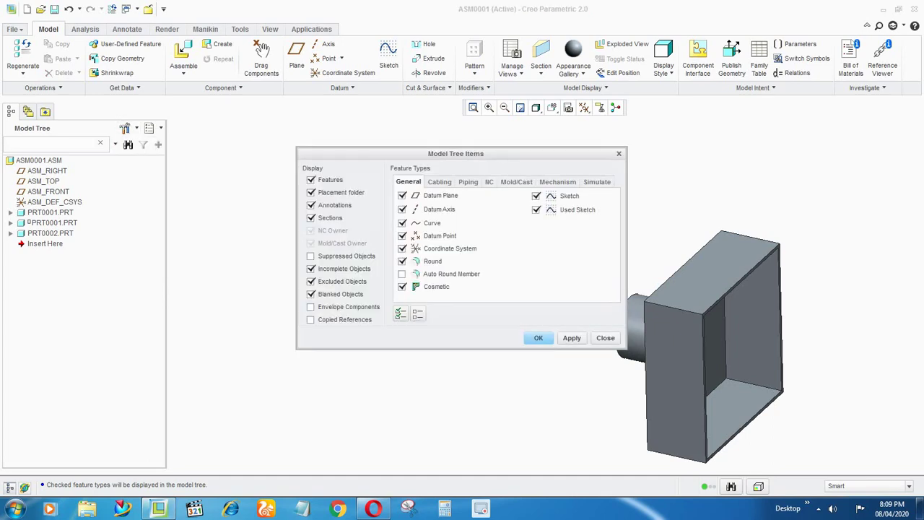
{"action": "key", "text": "Return"}
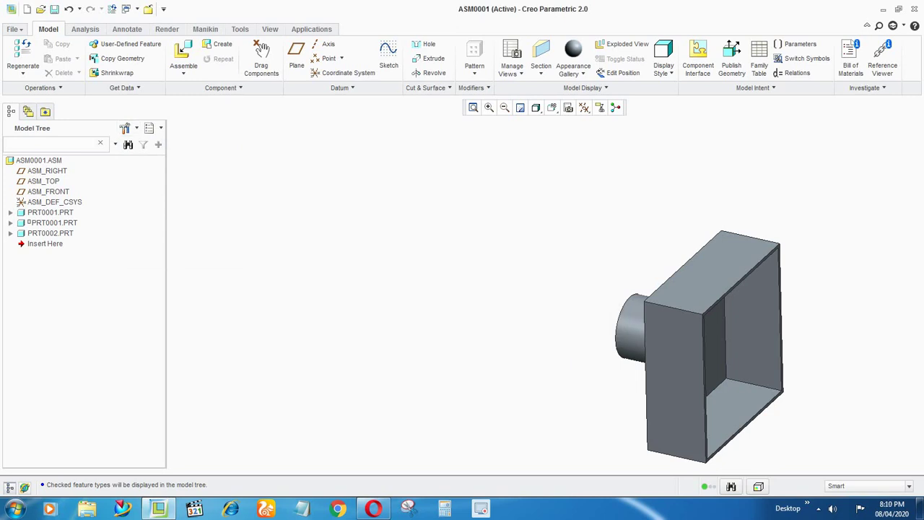
Expand the features of PRT0002 in the model tree and check which datum axes it contains
{"action": "left_click", "coordinate": [51, 233]}
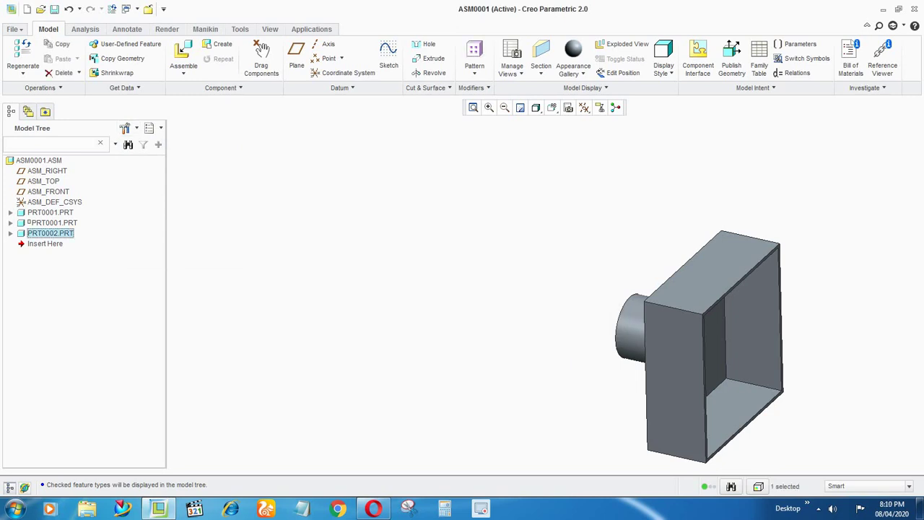
{"action": "left_click", "coordinate": [10, 233]}
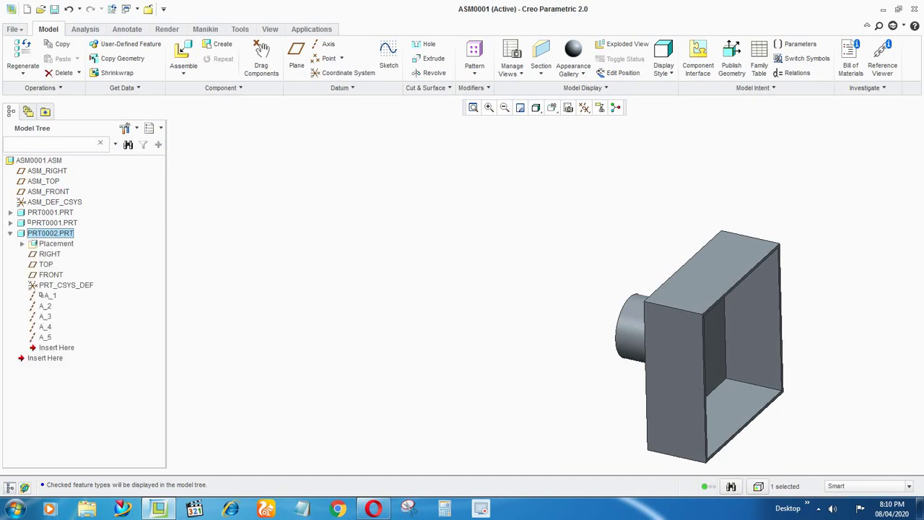
{"action": "left_click", "coordinate": [49, 295]}
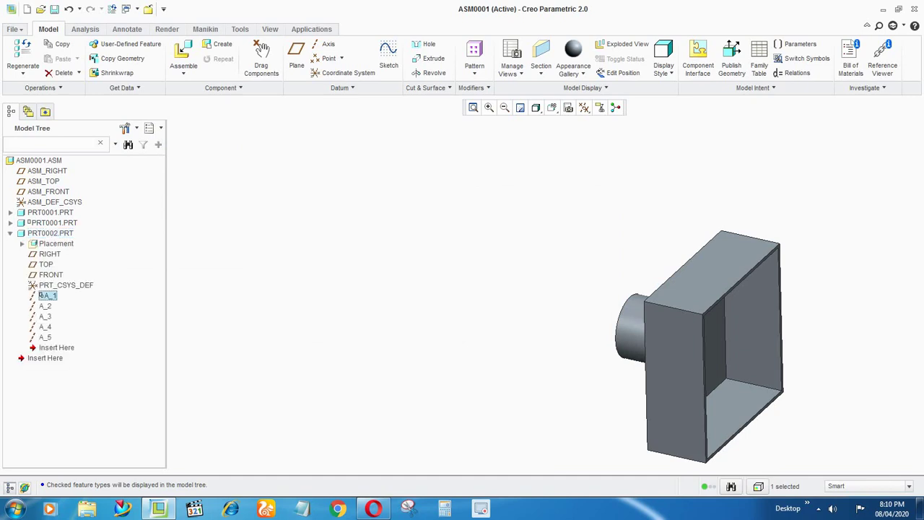
{"action": "left_click", "coordinate": [46, 306]}
{"action": "left_click", "coordinate": [46, 337]}
{"action": "scroll", "coordinate": [348, 327], "scroll_direction": "up", "scroll_amount": 3}
{"action": "scroll", "coordinate": [314, 315], "scroll_direction": "down", "scroll_amount": 1}
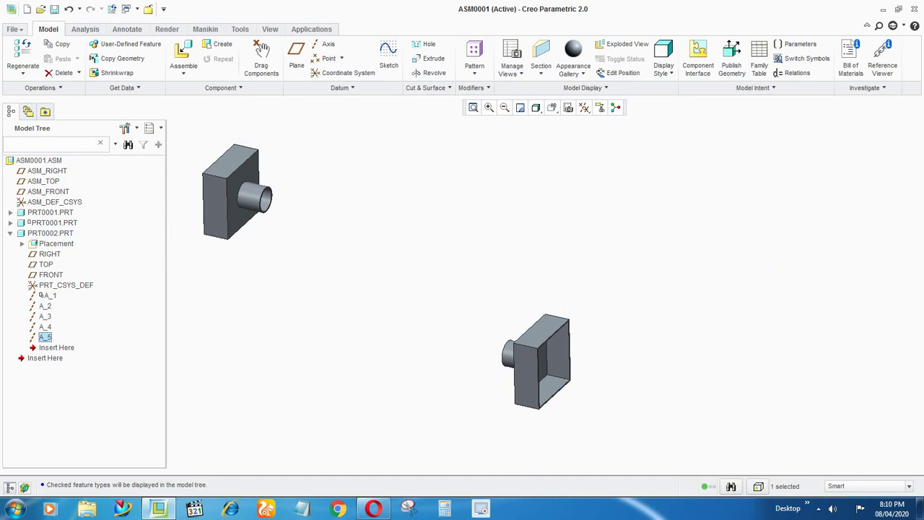
Turn on the display of datum axes in the graphics area
{"action": "left_click", "coordinate": [584, 107]}
{"action": "left_click", "coordinate": [618, 142]}
{"action": "left_click", "coordinate": [666, 254]}
{"action": "scroll", "coordinate": [665, 254], "scroll_direction": "up", "scroll_amount": 1}
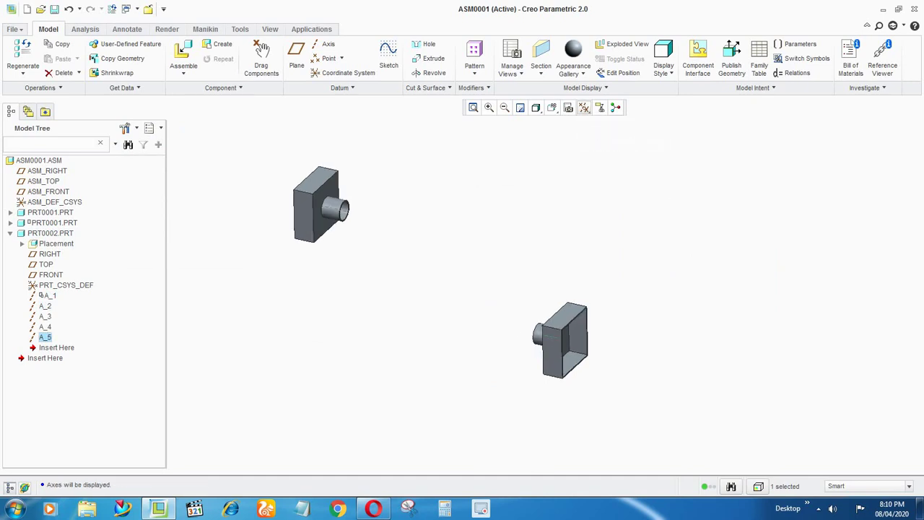
Delete the datum axes A_4 and A_5 from PRT0002
{"action": "left_click", "coordinate": [45, 327], "text": "ctrl"}
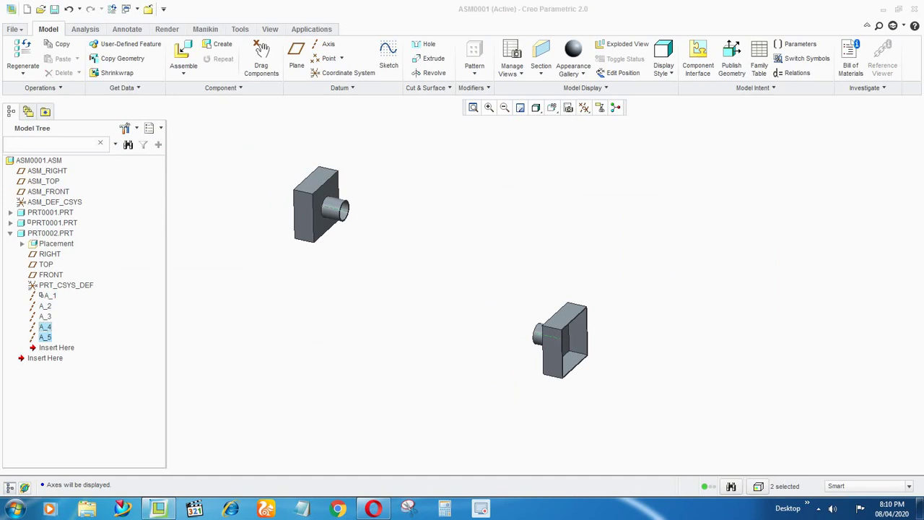
{"action": "key", "text": "Delete"}
{"action": "left_click", "coordinate": [431, 266]}
Review the remaining datum axes of PRT0002 and delete A_3
{"action": "left_click", "coordinate": [44, 305]}
{"action": "left_click", "coordinate": [45, 316]}
{"action": "left_click", "coordinate": [45, 306]}
{"action": "left_click", "coordinate": [48, 295]}
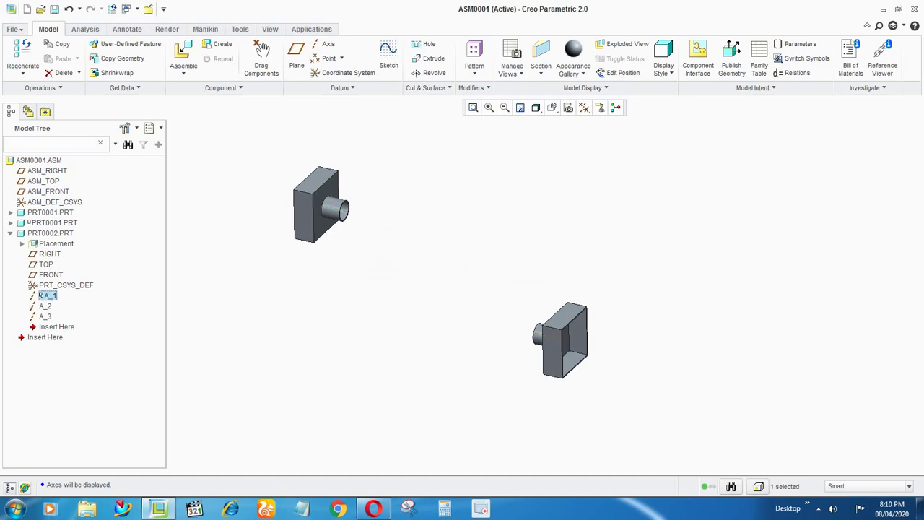
{"action": "left_click", "coordinate": [45, 316]}
{"action": "key", "text": "Delete"}
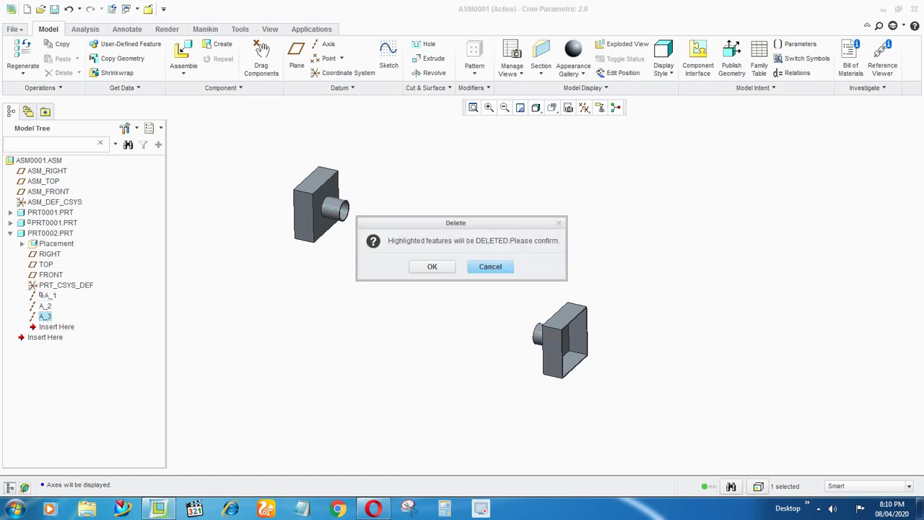
{"action": "left_click", "coordinate": [431, 266]}
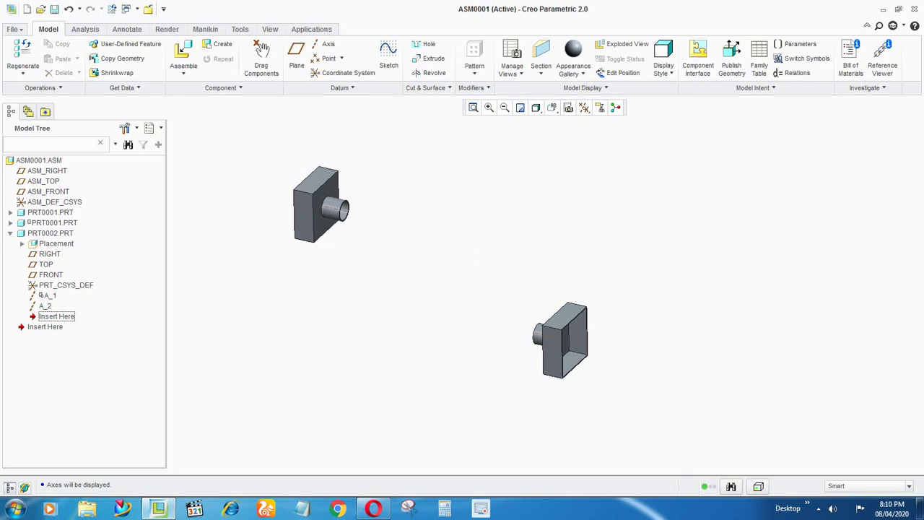
Examine where datum axes A_1 and A_2 lie on the pipes of the two box components
{"action": "left_click", "coordinate": [49, 295]}
{"action": "scroll", "coordinate": [337, 204], "scroll_direction": "down", "scroll_amount": 5}
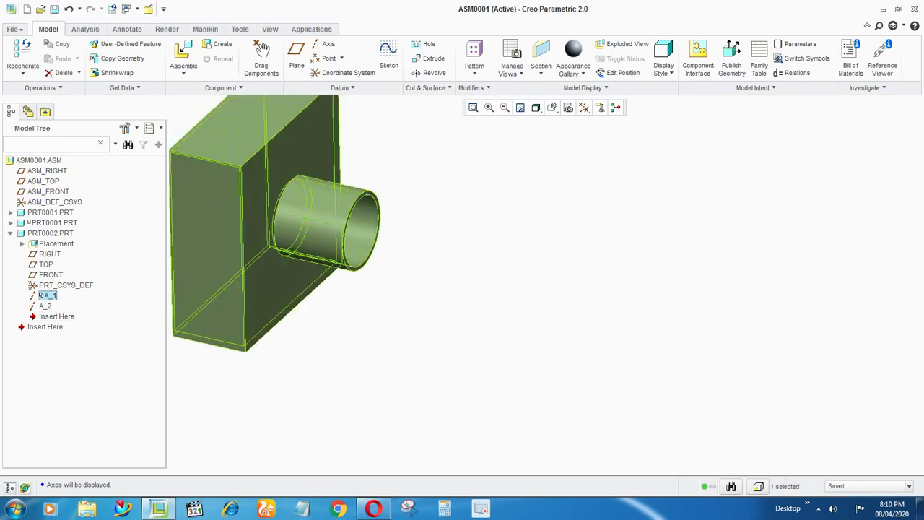
{"action": "scroll", "coordinate": [398, 217], "scroll_direction": "down", "scroll_amount": 4}
{"action": "left_click", "coordinate": [44, 306]}
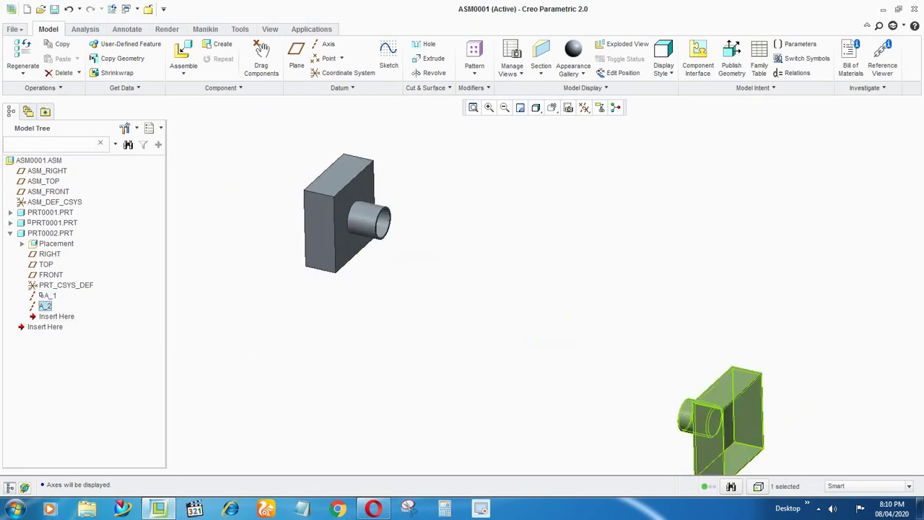
{"action": "scroll", "coordinate": [744, 441], "scroll_direction": "down", "scroll_amount": 4}
{"action": "scroll", "coordinate": [632, 265], "scroll_direction": "up", "scroll_amount": 1}
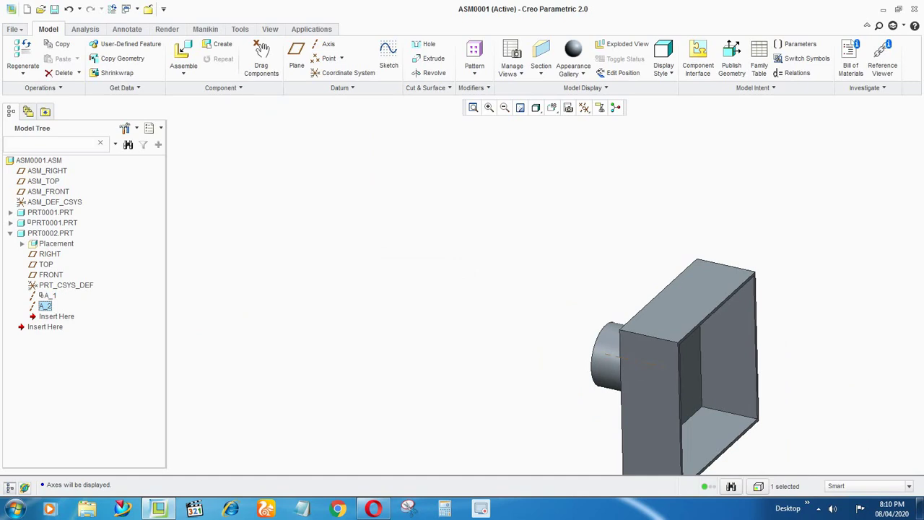
{"action": "left_click", "coordinate": [587, 453]}
{"action": "scroll", "coordinate": [587, 454], "scroll_direction": "up", "scroll_amount": 4}
{"action": "scroll", "coordinate": [324, 332], "scroll_direction": "down", "scroll_amount": 1}
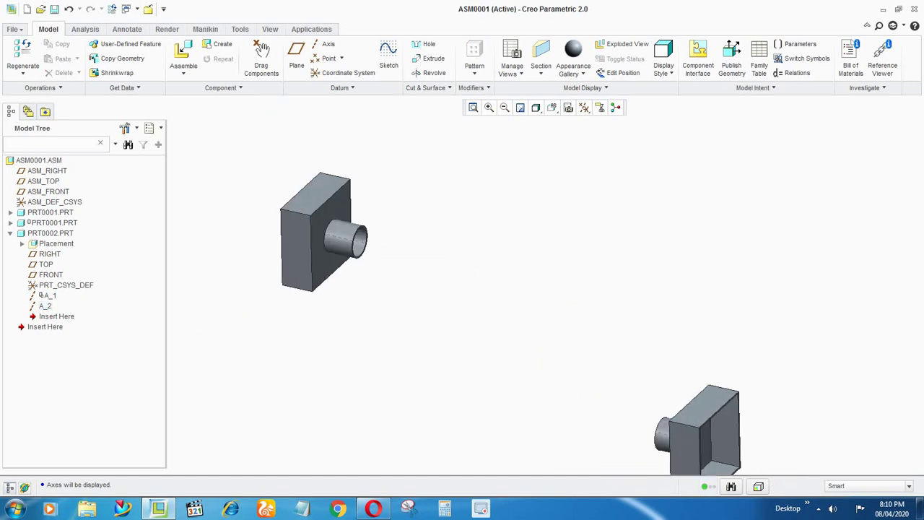
Delete the datum axis A_2 from PRT0002
{"action": "left_click", "coordinate": [45, 306]}
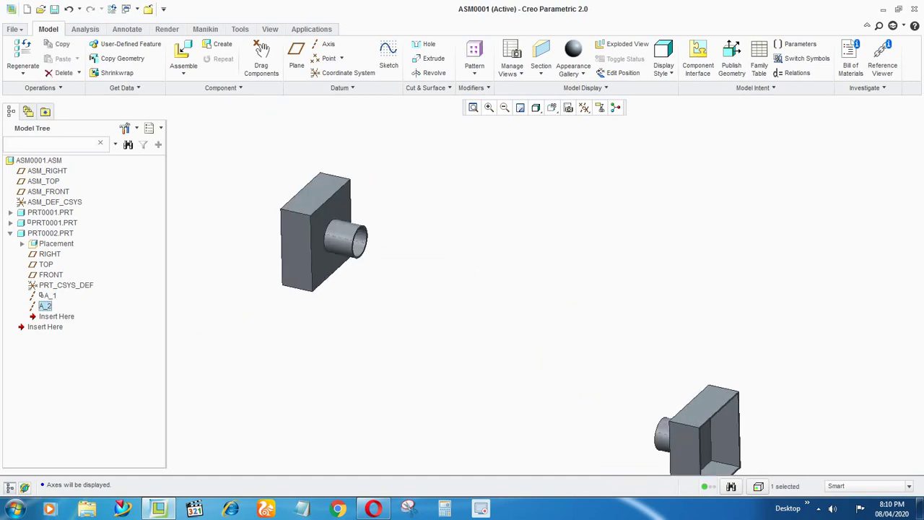
{"action": "key", "text": "Delete"}
{"action": "left_click", "coordinate": [432, 267]}
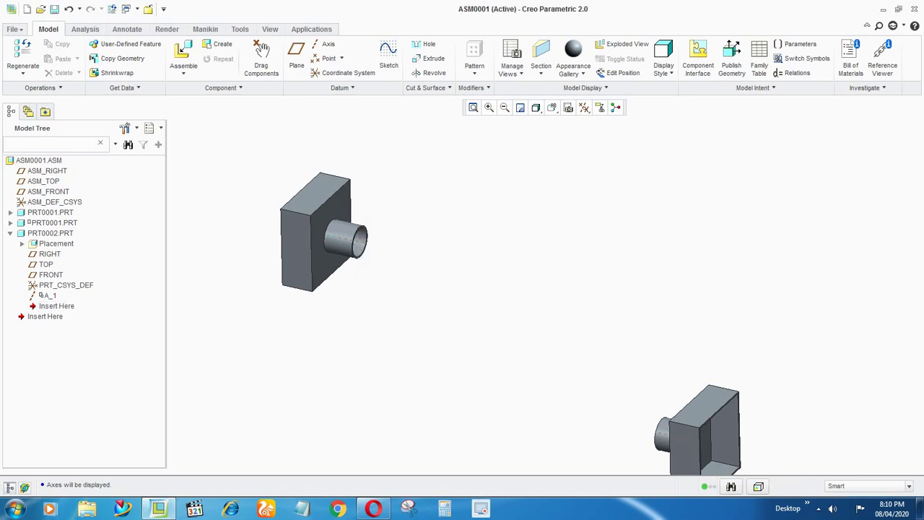
Make PRT0002 the active part within the assembly
{"action": "left_click", "coordinate": [324, 44]}
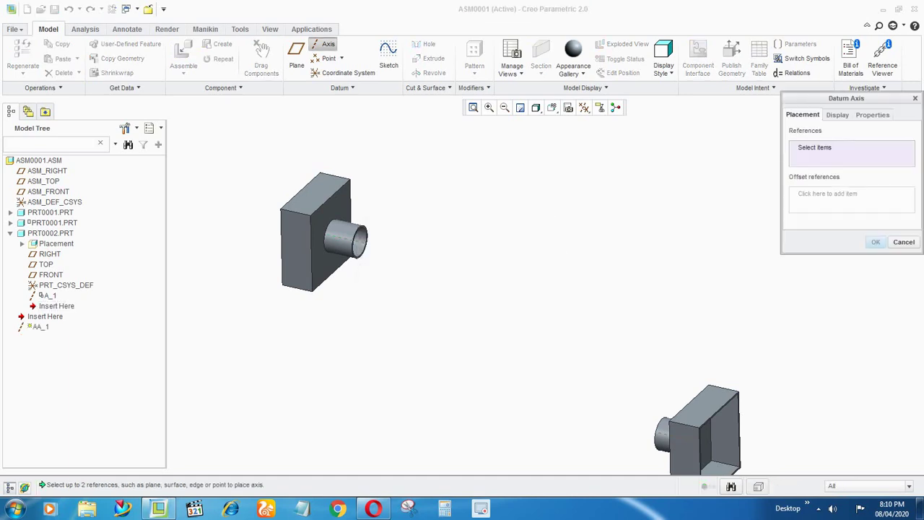
{"action": "left_click", "coordinate": [904, 241]}
{"action": "left_click", "coordinate": [50, 233]}
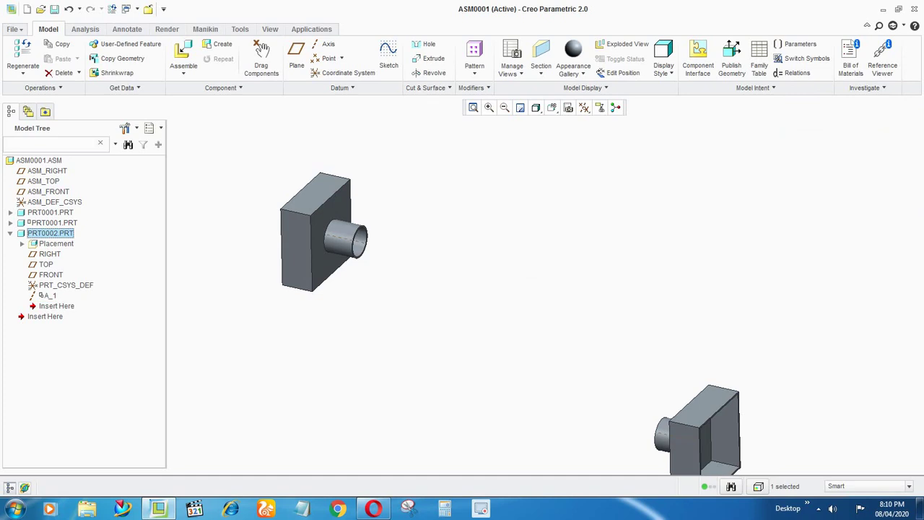
{"action": "right_click", "coordinate": [50, 233]}
{"action": "left_click", "coordinate": [91, 10]}
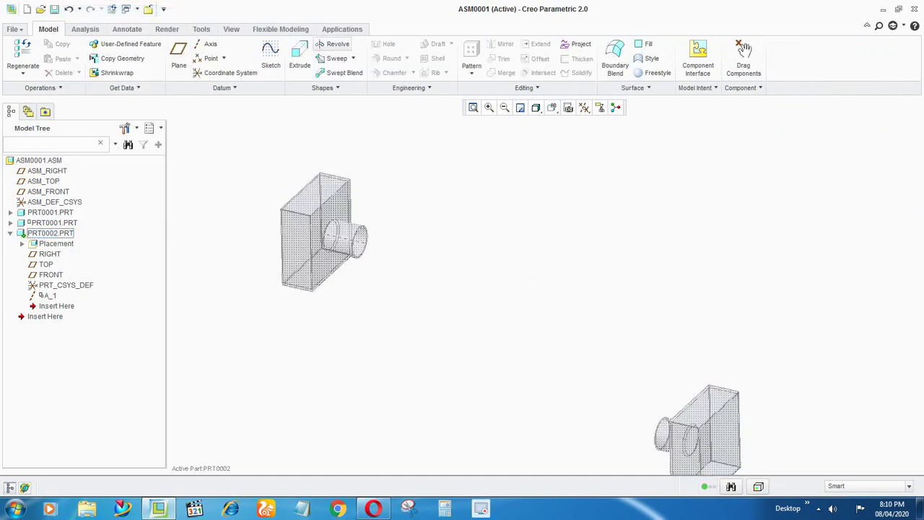
Create a datum axis in PRT0002 through the cylindrical pipe surface of the lower box component
{"action": "left_click", "coordinate": [204, 44]}
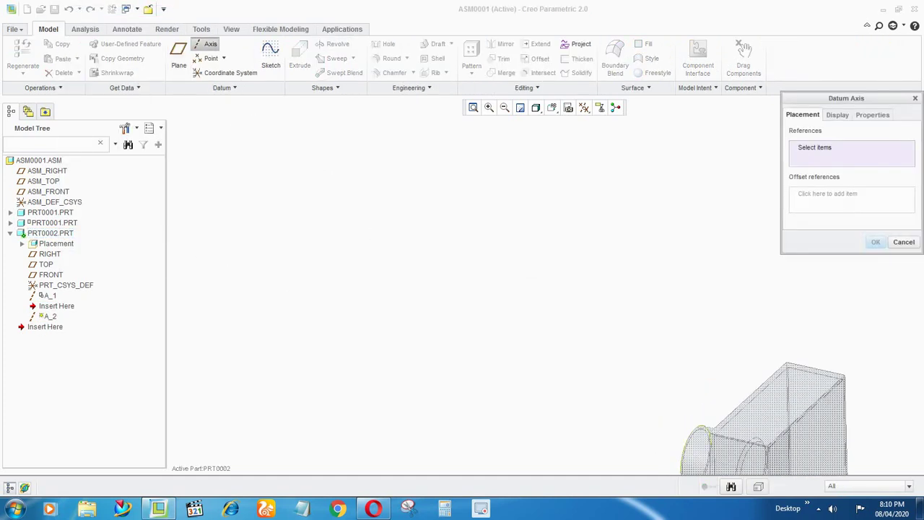
{"action": "left_click", "coordinate": [729, 453]}
{"action": "left_click", "coordinate": [876, 241]}
{"action": "scroll", "coordinate": [609, 295], "scroll_direction": "up", "scroll_amount": 4}
{"action": "key", "text": "Escape"}
{"action": "left_click", "coordinate": [50, 295]}
{"action": "left_click", "coordinate": [45, 306]}
{"action": "key", "text": "Escape"}
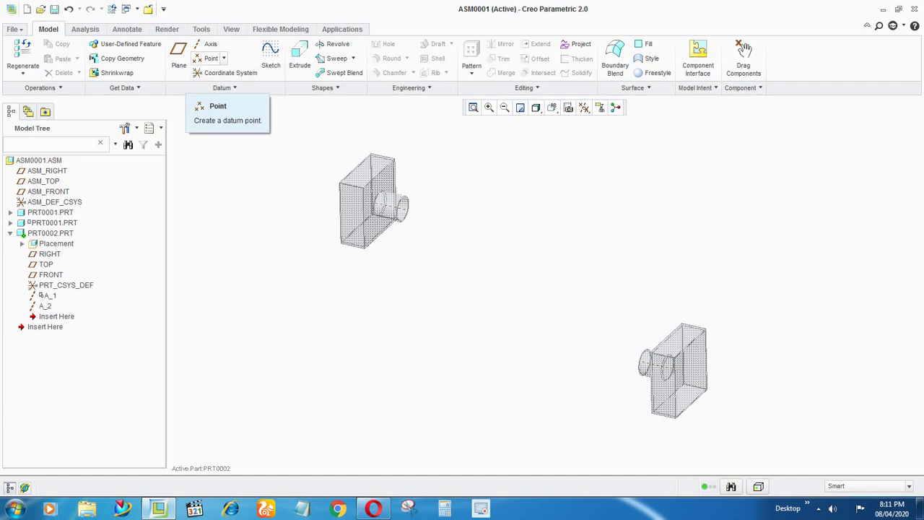
Create a datum point on axis A_1, offset 25.4 from the upper box's pipe end face towards the inside of the pipe
{"action": "left_click", "coordinate": [209, 58]}
{"action": "scroll", "coordinate": [404, 230], "scroll_direction": "up", "scroll_amount": 5}
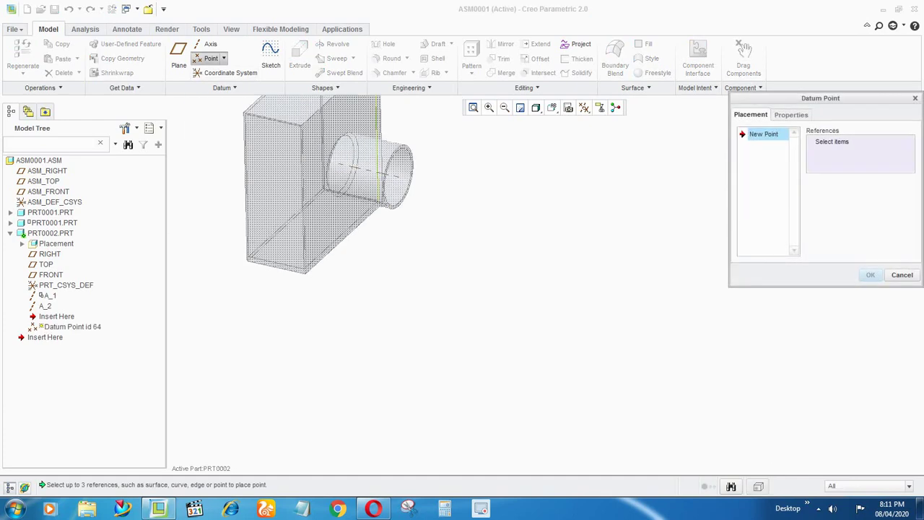
{"action": "left_click", "coordinate": [395, 175]}
{"action": "scroll", "coordinate": [393, 141], "scroll_direction": "up", "scroll_amount": 5}
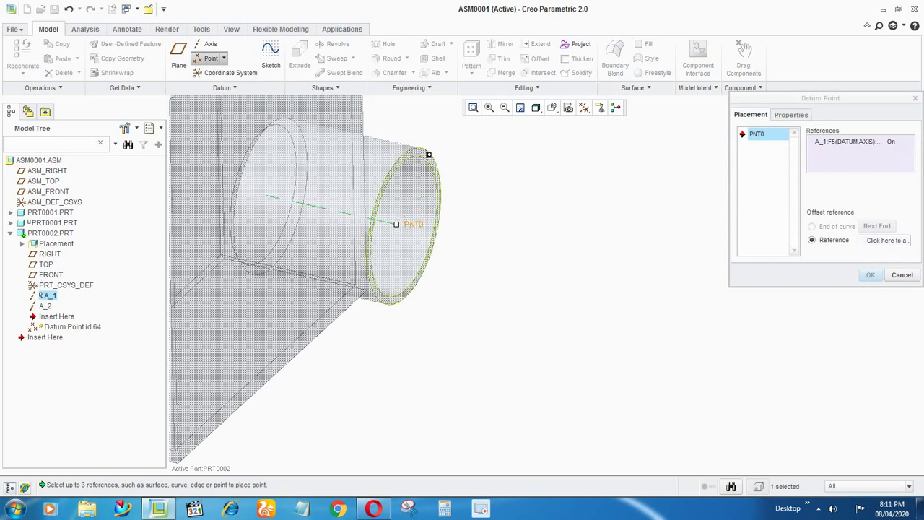
{"action": "left_click", "coordinate": [428, 155]}
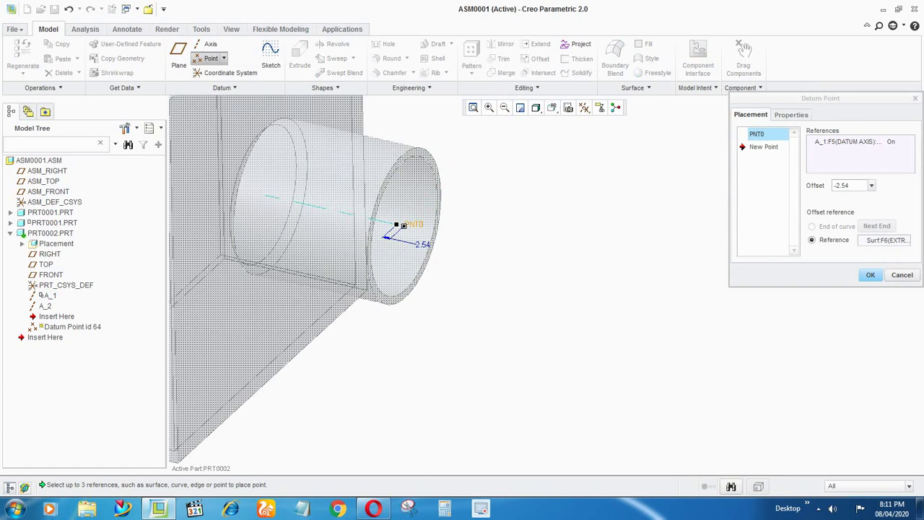
{"action": "left_click_drag", "start_coordinate": [397, 225], "coordinate": [345, 213]}
{"action": "double_click", "coordinate": [424, 243]}
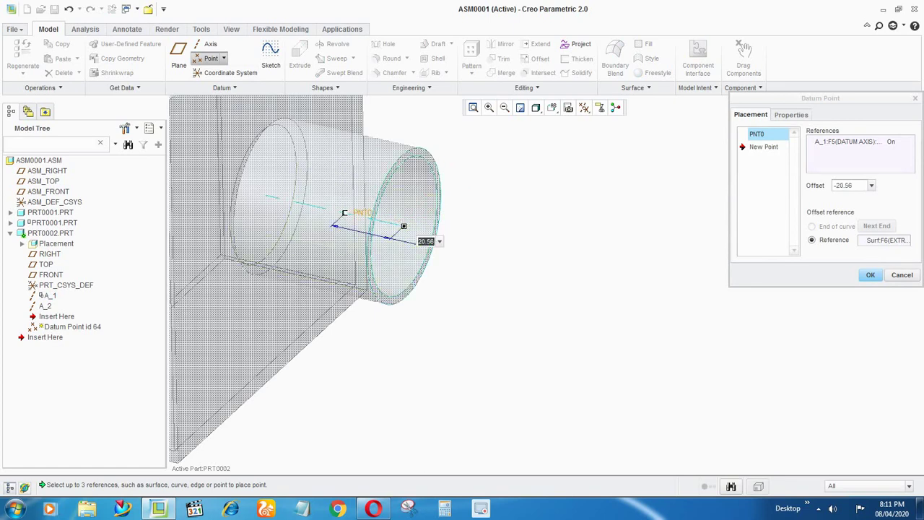
{"action": "type", "text": "25.4"}
{"action": "key", "text": "Return"}
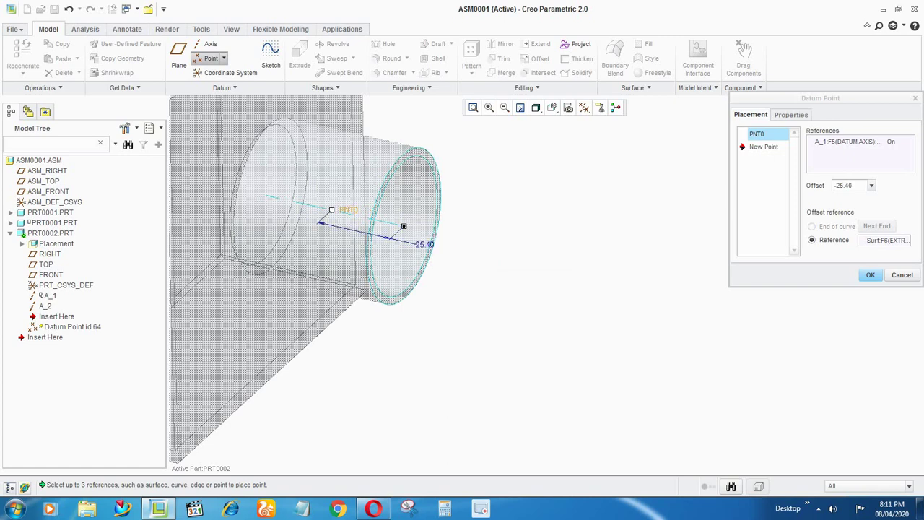
{"action": "left_click", "coordinate": [870, 275]}
Create a second datum point on axis A_1, offset 25.4 outward from the upper box's pipe end face
{"action": "scroll", "coordinate": [498, 249], "scroll_direction": "up", "scroll_amount": 7}
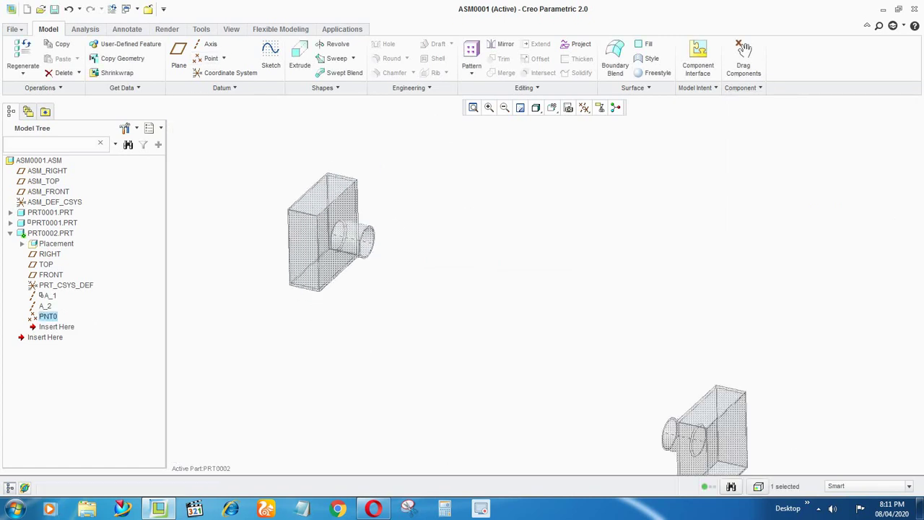
{"action": "left_click", "coordinate": [210, 59]}
{"action": "scroll", "coordinate": [348, 215], "scroll_direction": "down", "scroll_amount": 5}
{"action": "left_click", "coordinate": [375, 274]}
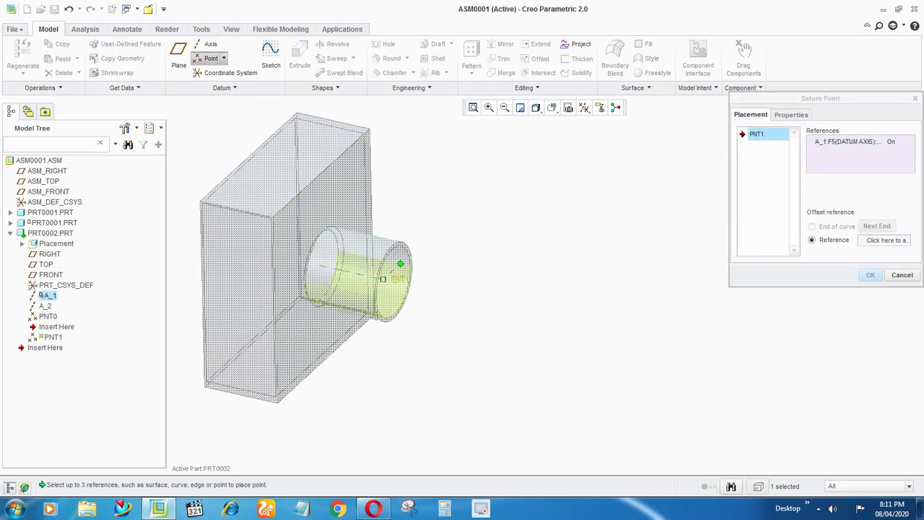
{"action": "left_click", "coordinate": [406, 253]}
{"action": "left_click_drag", "start_coordinate": [382, 279], "coordinate": [431, 303]}
{"action": "double_click", "coordinate": [842, 186]}
{"action": "type", "text": "25.4"}
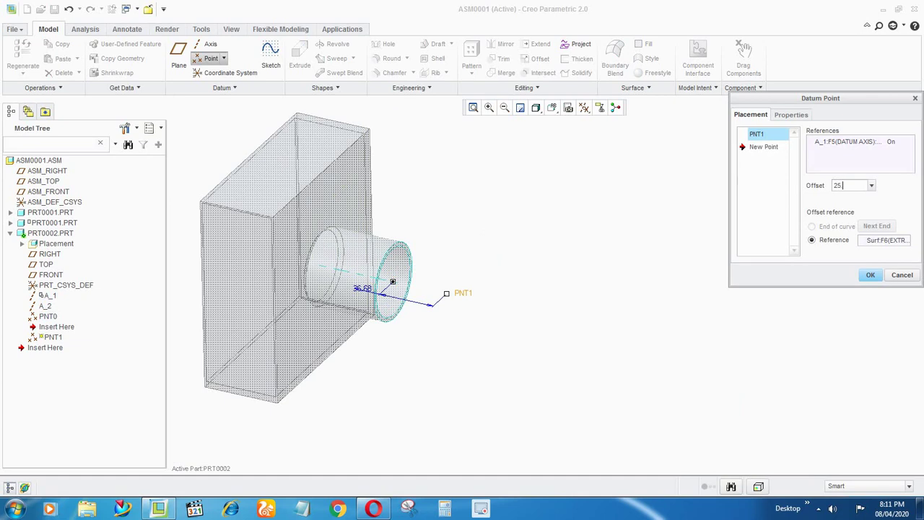
{"action": "key", "text": "Return"}
{"action": "left_click", "coordinate": [871, 275]}
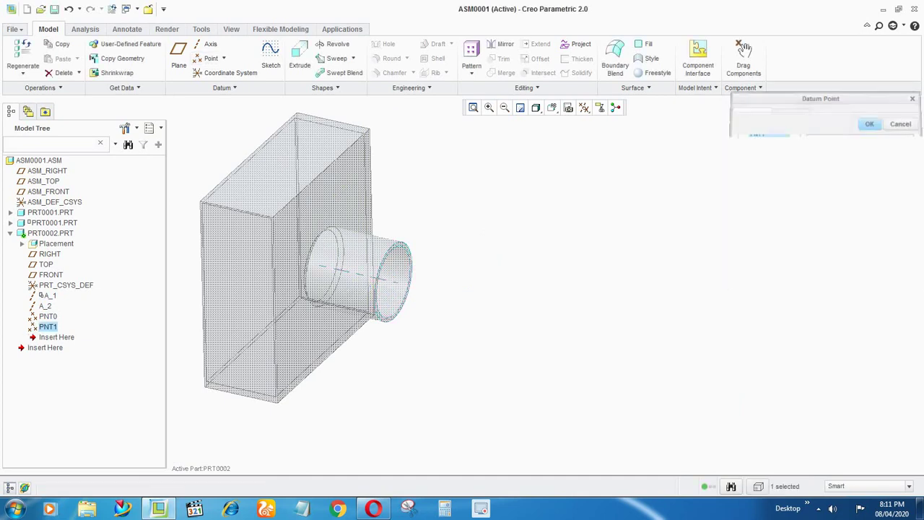
Create a datum point on axis A_2, offset 25.4 from the lower box's pipe end face towards the inside of the pipe
{"action": "scroll", "coordinate": [513, 236], "scroll_direction": "up", "scroll_amount": 3}
{"action": "scroll", "coordinate": [473, 223], "scroll_direction": "up", "scroll_amount": 3}
{"action": "mouse_move", "coordinate": [660, 366]}
{"action": "middle_mouse_down"}
{"action": "mouse_move", "coordinate": [736, 360]}
{"action": "mouse_move", "coordinate": [711, 348]}
{"action": "mouse_move", "coordinate": [671, 377]}
{"action": "middle_mouse_up"}
{"action": "scroll", "coordinate": [668, 379], "scroll_direction": "down", "scroll_amount": 3}
{"action": "mouse_move", "coordinate": [647, 320]}
{"action": "middle_mouse_down"}
{"action": "mouse_move", "coordinate": [700, 330]}
{"action": "mouse_move", "coordinate": [653, 325]}
{"action": "middle_mouse_up"}
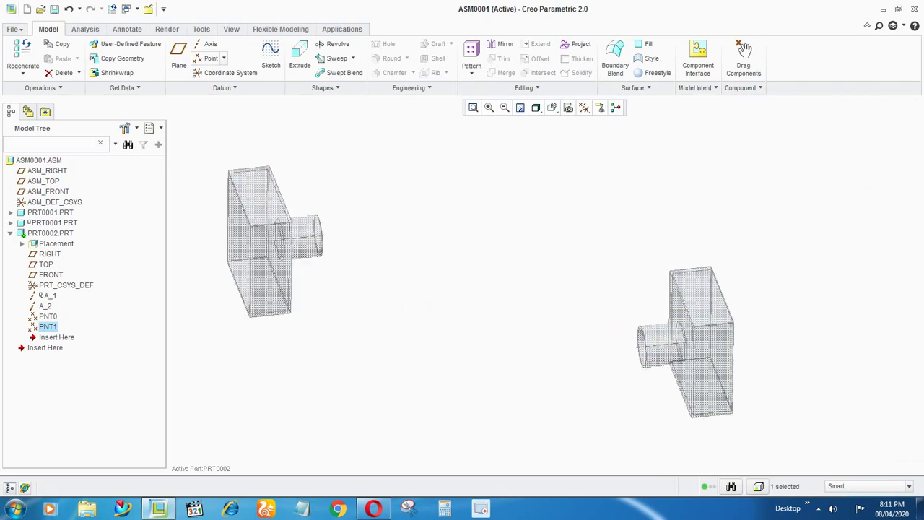
{"action": "left_click", "coordinate": [211, 57]}
{"action": "scroll", "coordinate": [648, 368], "scroll_direction": "up", "scroll_amount": 4}
{"action": "left_click", "coordinate": [662, 331]}
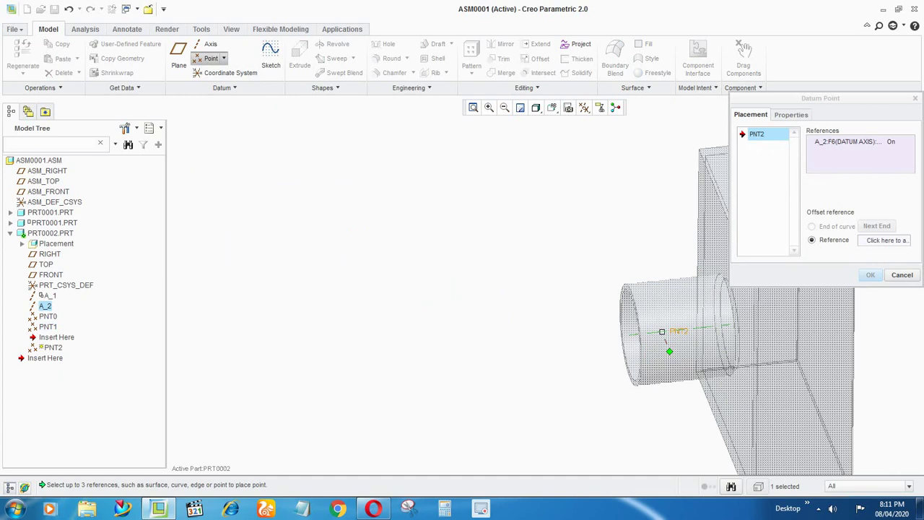
{"action": "middle_click_drag", "start_coordinate": [602, 368], "coordinate": [630, 370]}
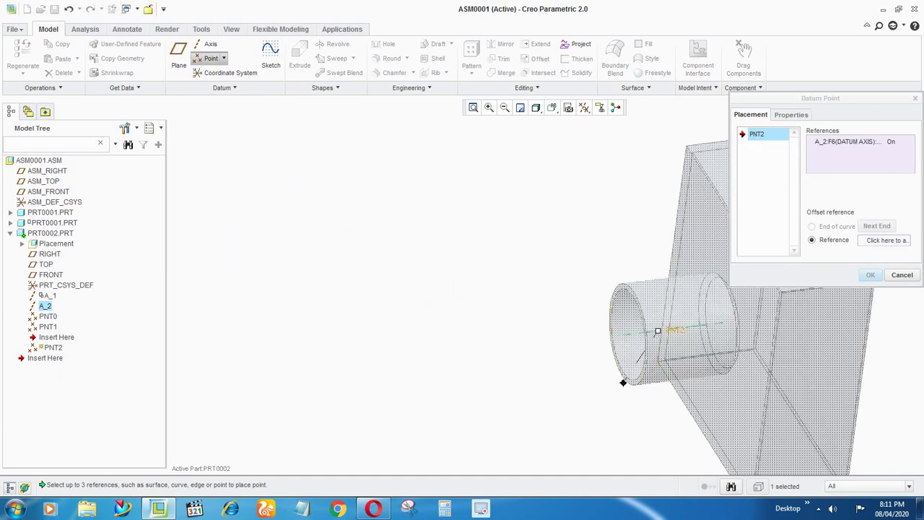
{"action": "left_click_drag", "start_coordinate": [627, 381], "coordinate": [628, 381]}
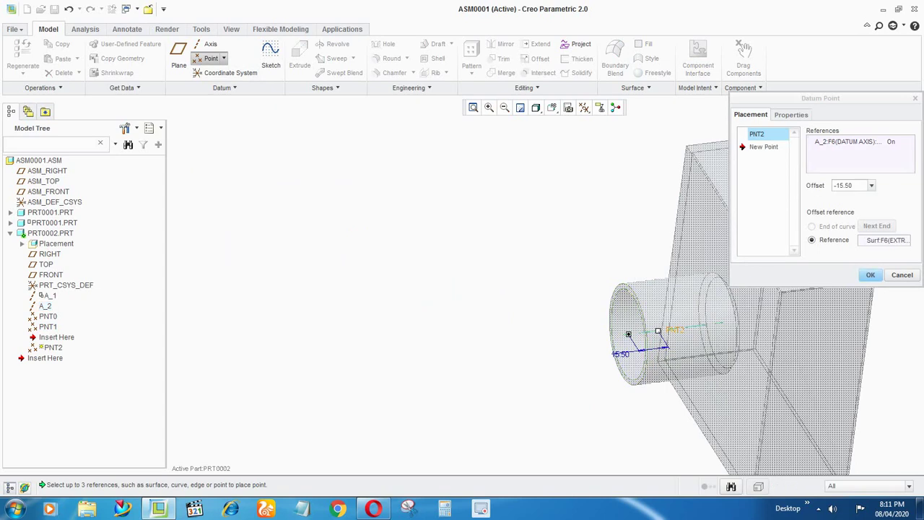
{"action": "double_click", "coordinate": [621, 354]}
{"action": "type", "text": "25.4"}
{"action": "key", "text": "Return"}
{"action": "left_click", "coordinate": [869, 275]}
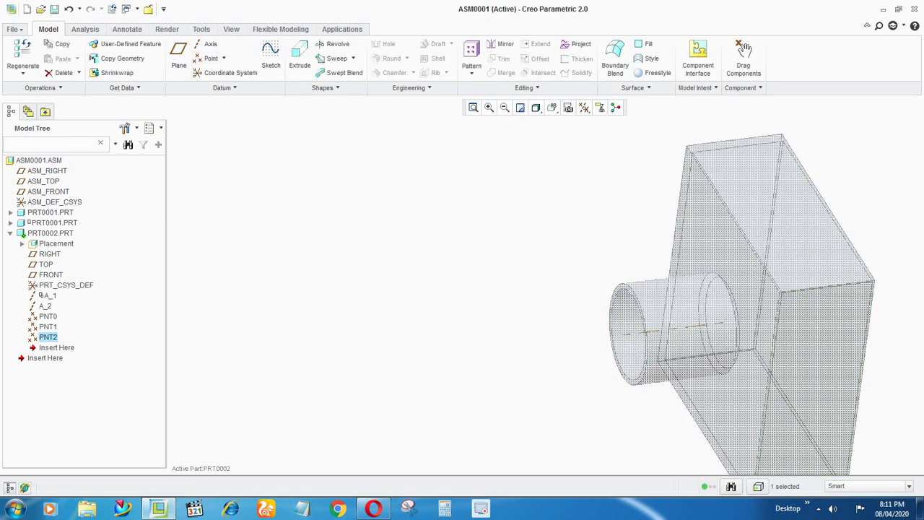
Create a second datum point on axis A_2, offset 25.4 outward from the lower box's pipe end face
{"action": "left_click", "coordinate": [209, 58]}
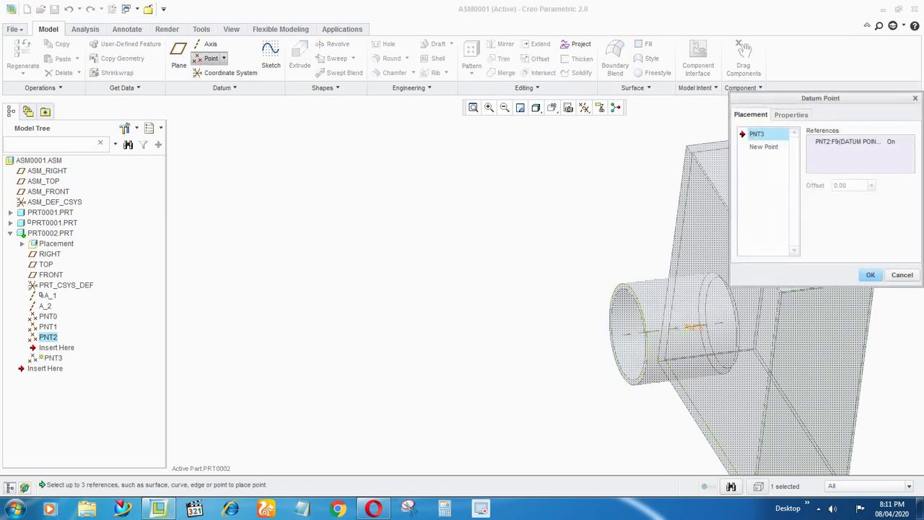
{"action": "left_click", "coordinate": [629, 334]}
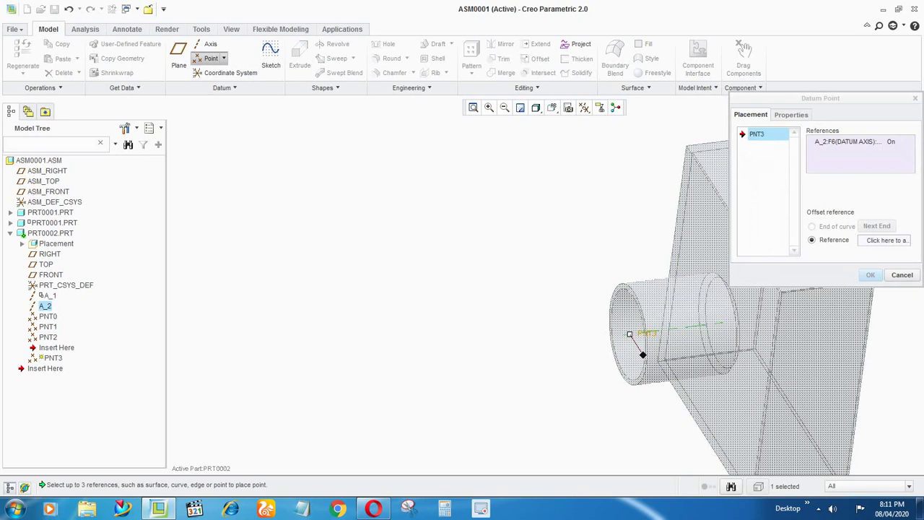
{"action": "left_click_drag", "start_coordinate": [642, 354], "coordinate": [619, 371]}
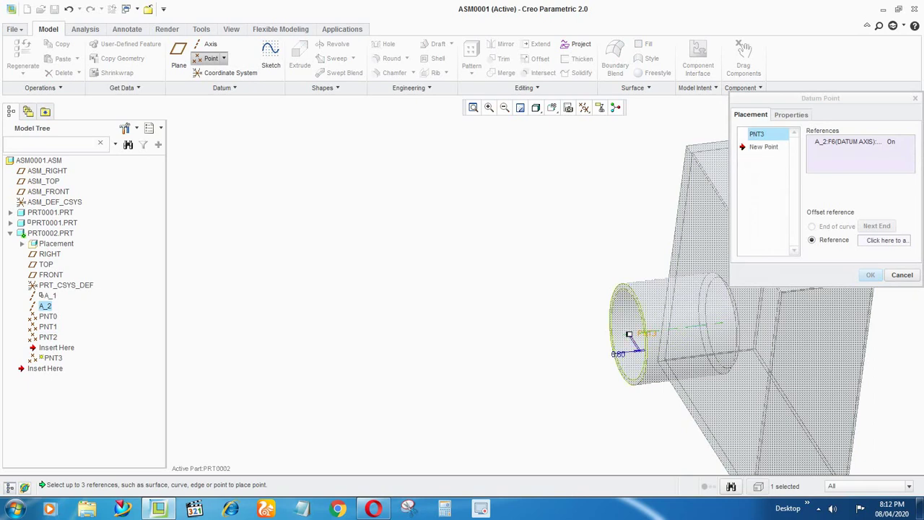
{"action": "left_click_drag", "start_coordinate": [629, 334], "coordinate": [576, 340]}
{"action": "left_click", "coordinate": [841, 184]}
{"action": "double_click", "coordinate": [842, 185]}
{"action": "type", "text": "25."}
{"action": "key", "text": "Return"}
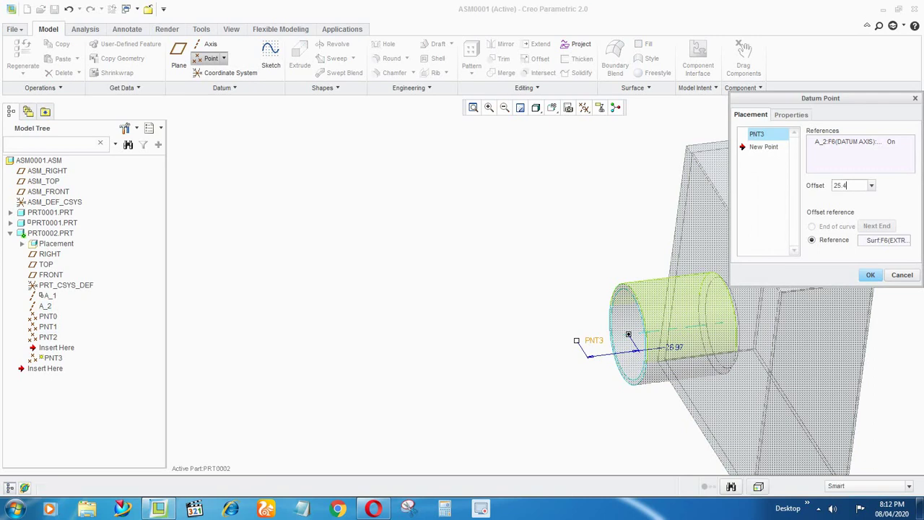
{"action": "left_click", "coordinate": [870, 274]}
Measure the coordinates of the datum points PNT0, PNT1, PNT2 and PNT3 in a Measure Summary analysis
{"action": "middle_click_drag", "start_coordinate": [559, 316], "coordinate": [553, 292]}
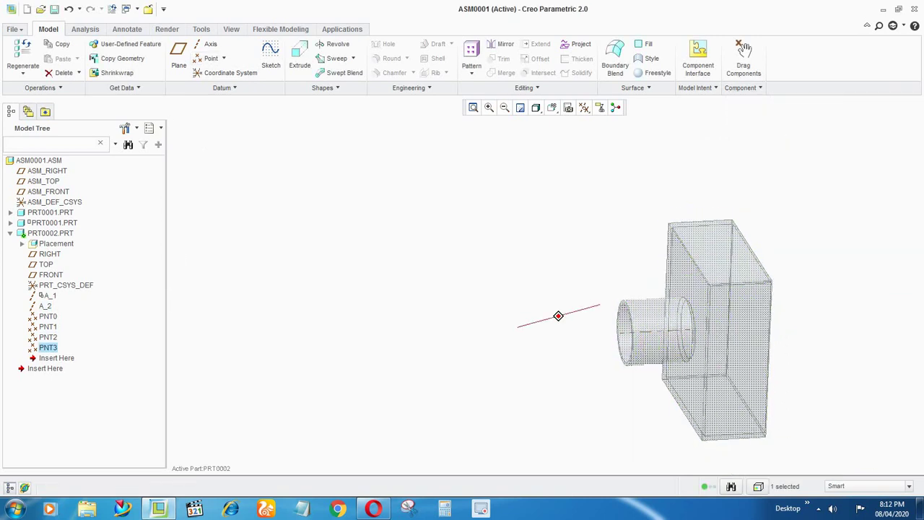
{"action": "scroll", "coordinate": [543, 353], "scroll_direction": "up", "scroll_amount": 3}
{"action": "mouse_move", "coordinate": [515, 367]}
{"action": "middle_mouse_down"}
{"action": "mouse_move", "coordinate": [511, 382]}
{"action": "mouse_move", "coordinate": [517, 365]}
{"action": "mouse_move", "coordinate": [498, 372]}
{"action": "mouse_move", "coordinate": [507, 355]}
{"action": "middle_mouse_up"}
{"action": "scroll", "coordinate": [595, 385], "scroll_direction": "up", "scroll_amount": 1}
{"action": "key", "text": "Escape"}
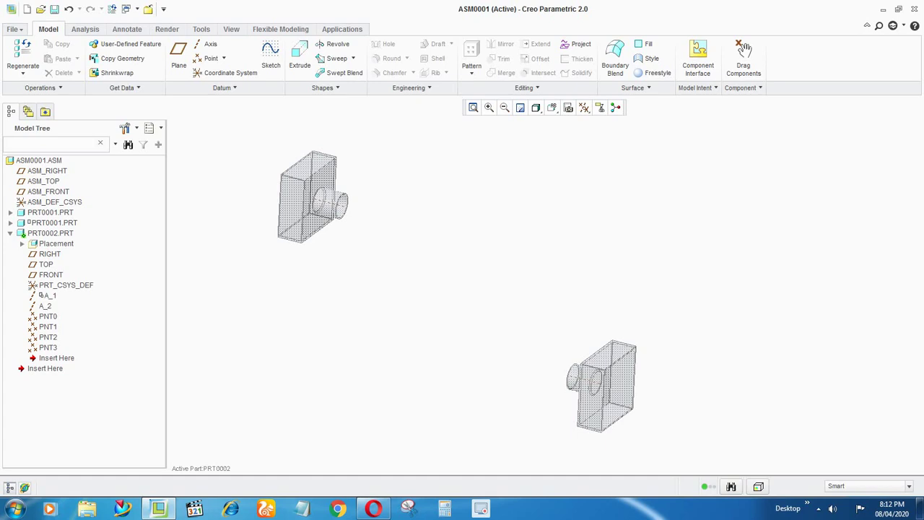
{"action": "left_click", "coordinate": [84, 29]}
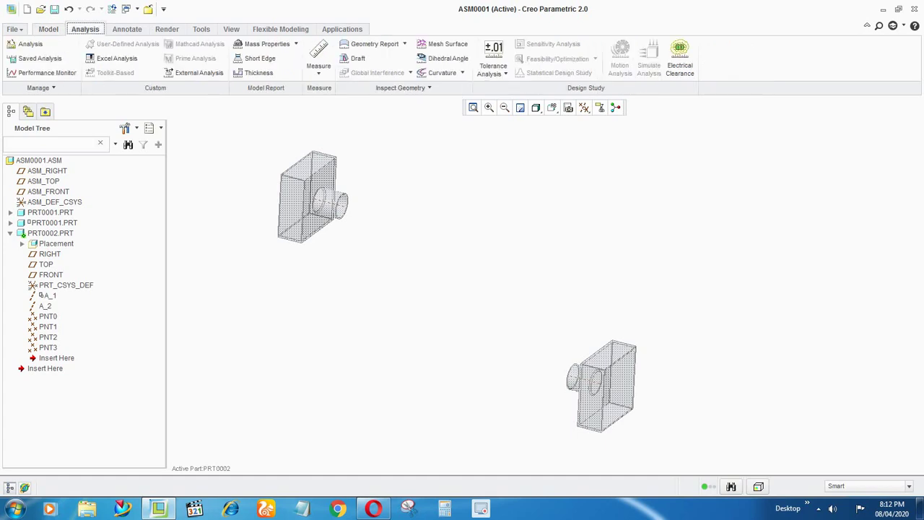
{"action": "left_click", "coordinate": [318, 57]}
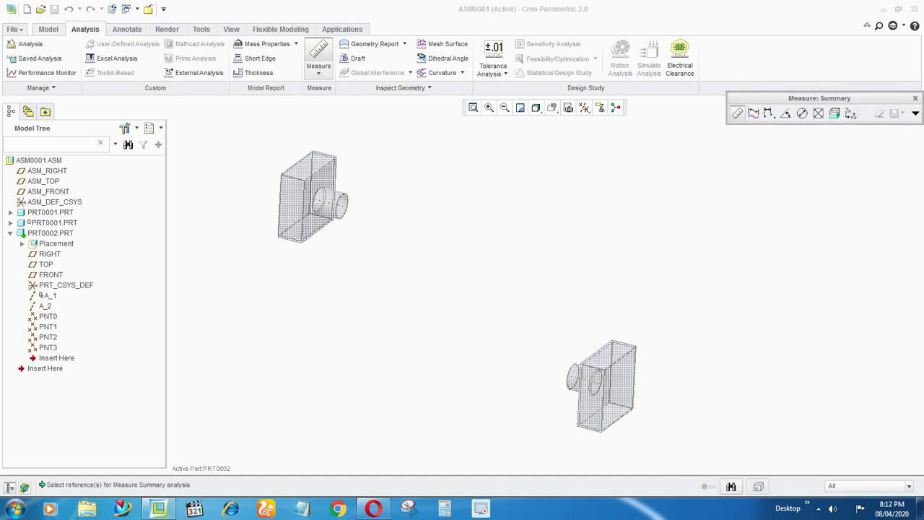
{"action": "left_click", "coordinate": [48, 316]}
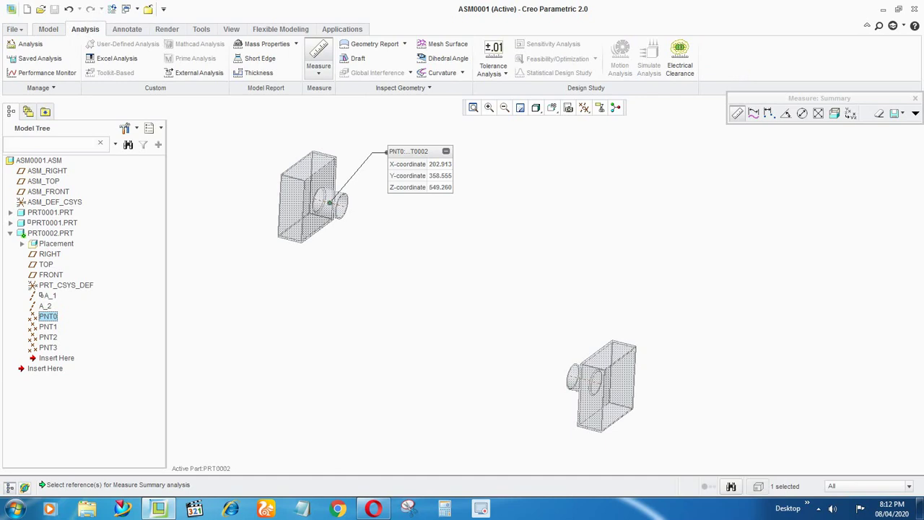
{"action": "left_click", "coordinate": [48, 327], "text": "ctrl"}
{"action": "left_click", "coordinate": [47, 337], "text": "ctrl"}
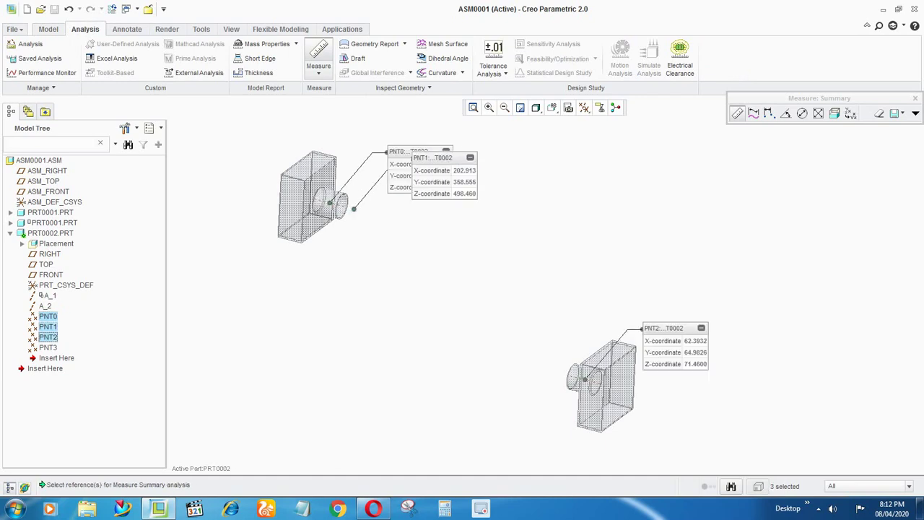
{"action": "left_click", "coordinate": [47, 348], "text": "ctrl"}
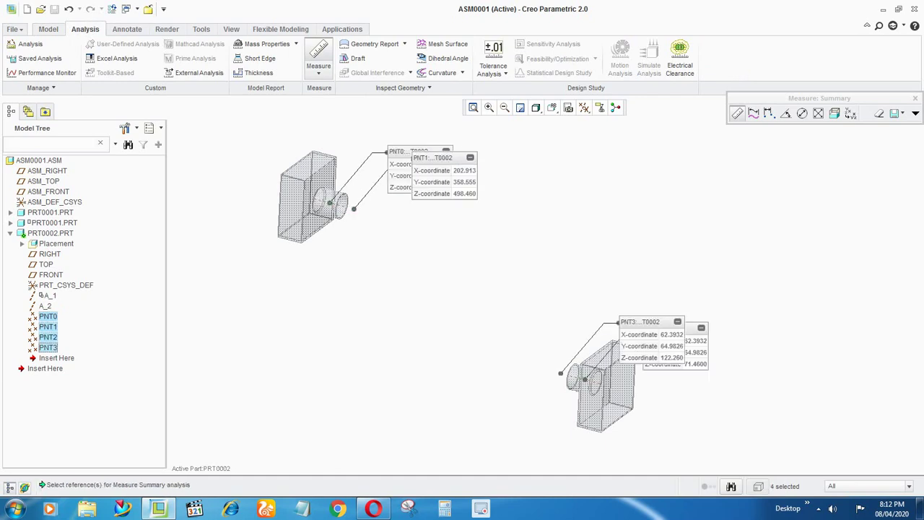
Add PRT_CSYS_DEF of PRT0002 to the measurement and use it as the projection reference
{"action": "left_click", "coordinate": [65, 285], "text": "ctrl"}
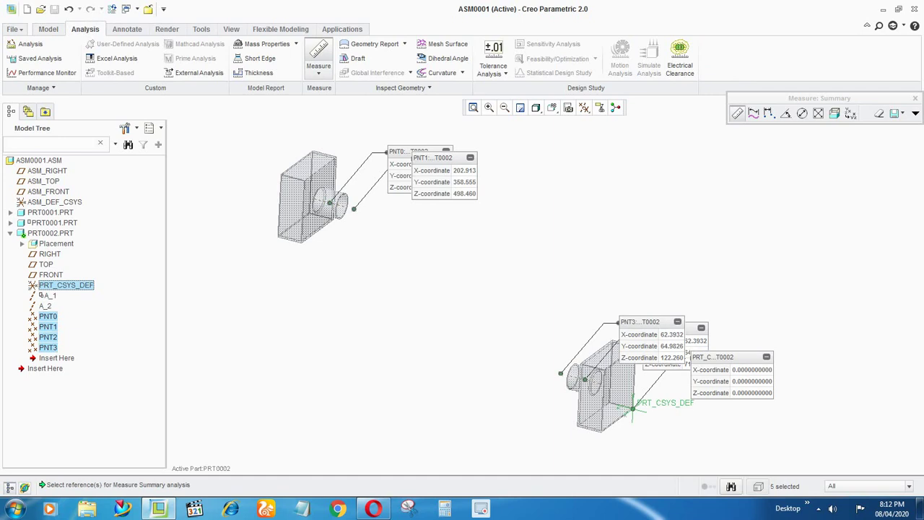
{"action": "left_click", "coordinate": [915, 113]}
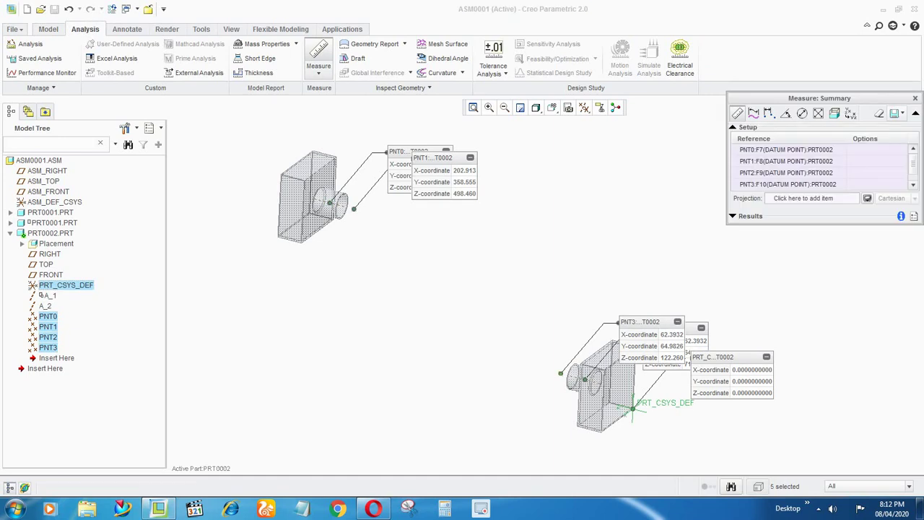
{"action": "left_click", "coordinate": [811, 198]}
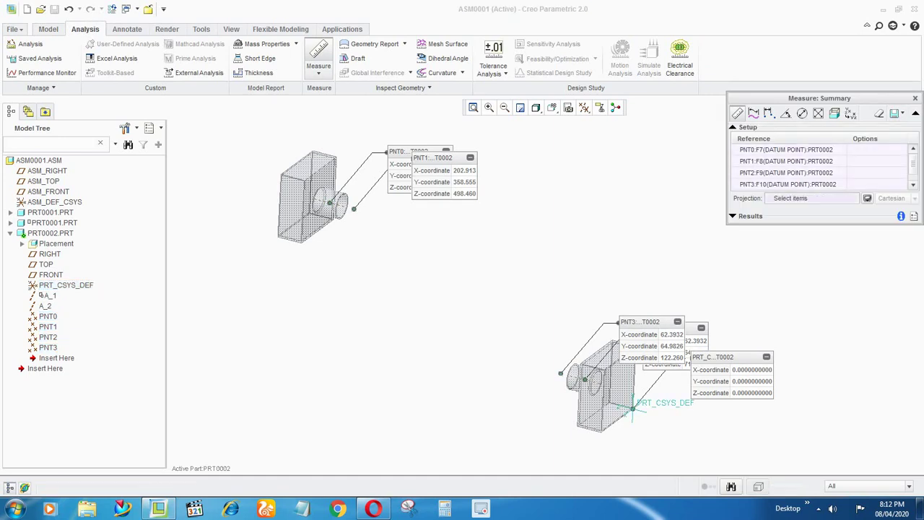
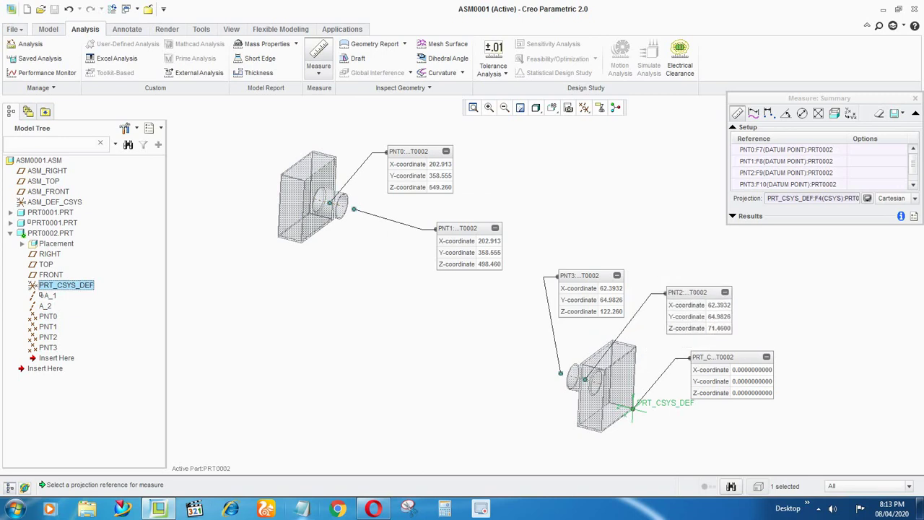
Copy PNT0's measured coordinates into Notepad as one space-separated line, 202.913 358.555 549.260
{"action": "left_click", "coordinate": [301, 509]}
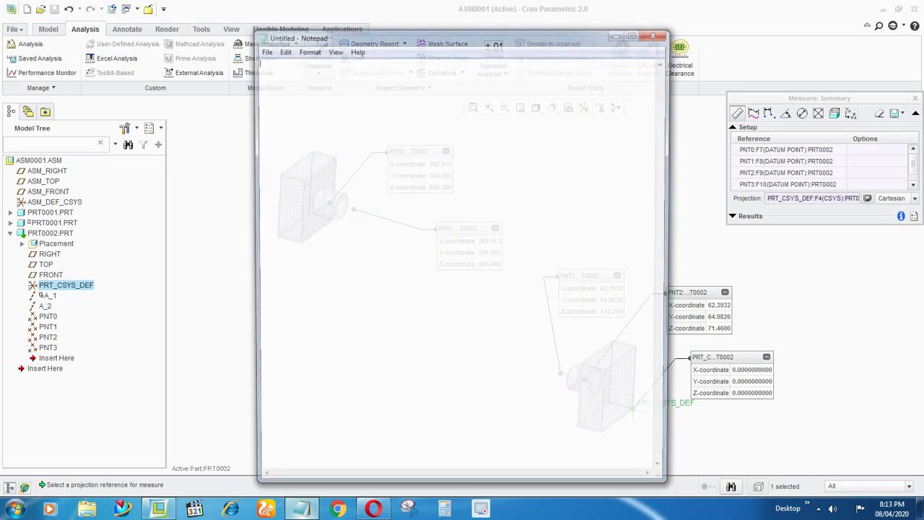
{"action": "left_click_drag", "start_coordinate": [419, 35], "coordinate": [173, 273]}
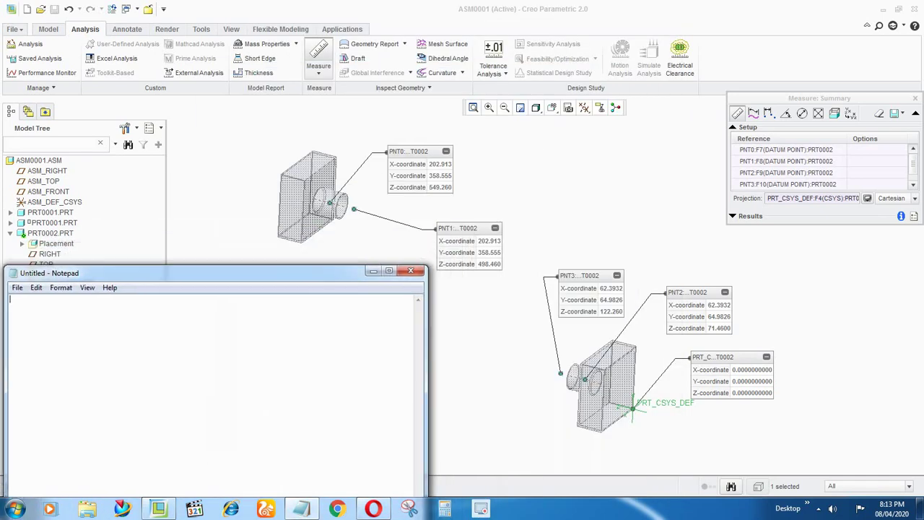
{"action": "left_click_drag", "start_coordinate": [440, 163], "coordinate": [441, 187]}
{"action": "key", "text": "ctrl+c"}
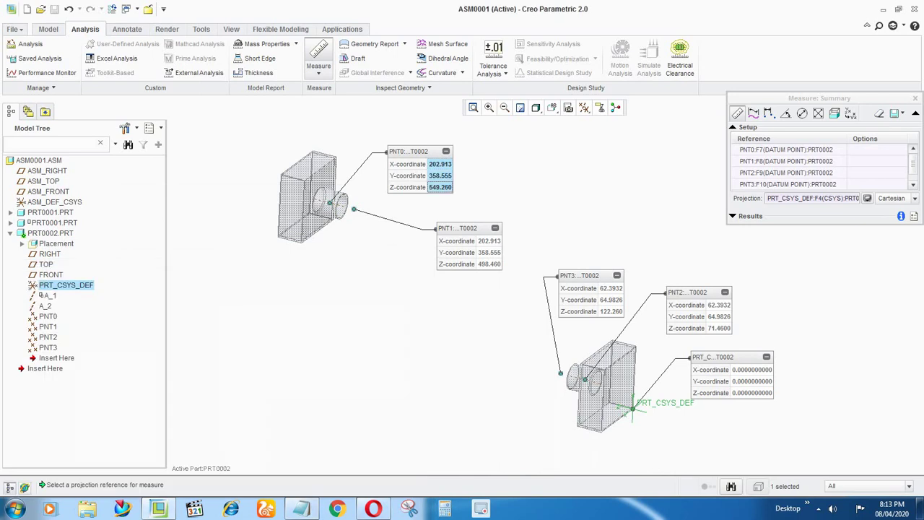
{"action": "left_click", "coordinate": [300, 508]}
{"action": "key", "text": "ctrl+v"}
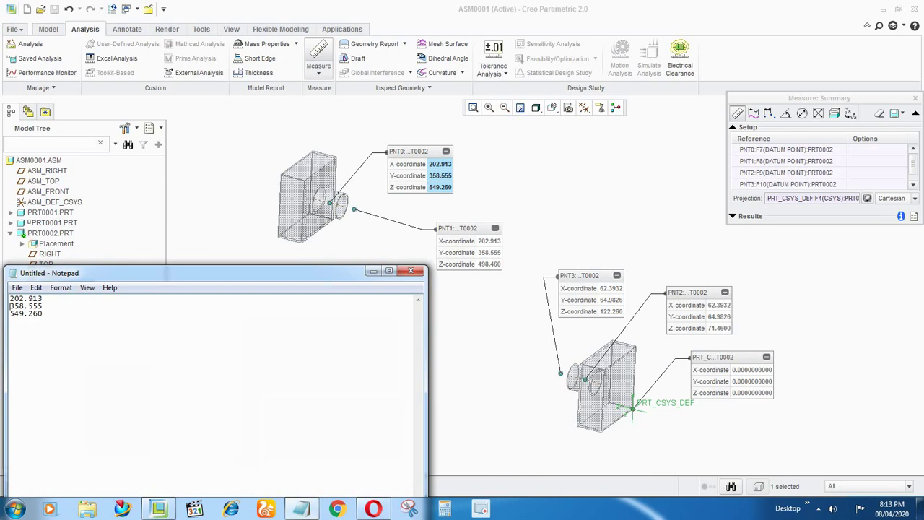
{"action": "key", "text": "BackSpace"}
{"action": "key", "text": "BackSpace"}
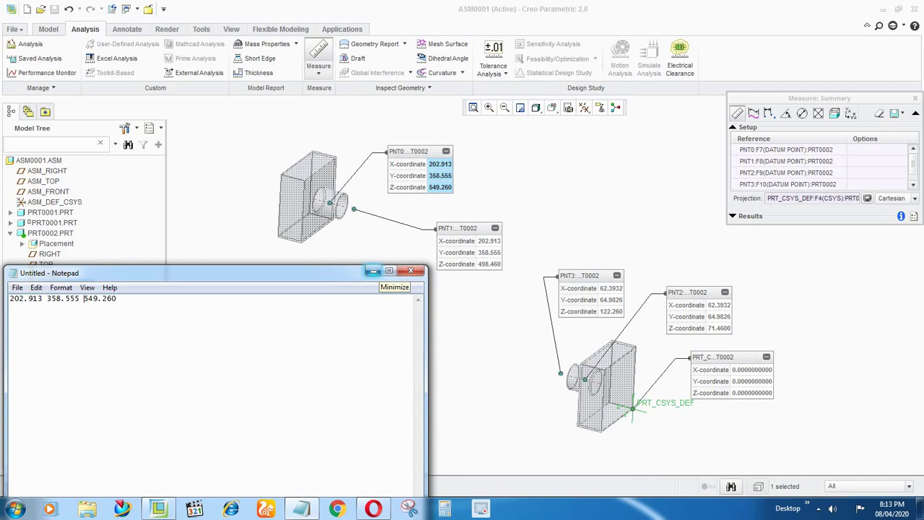
{"action": "left_click", "coordinate": [373, 270]}
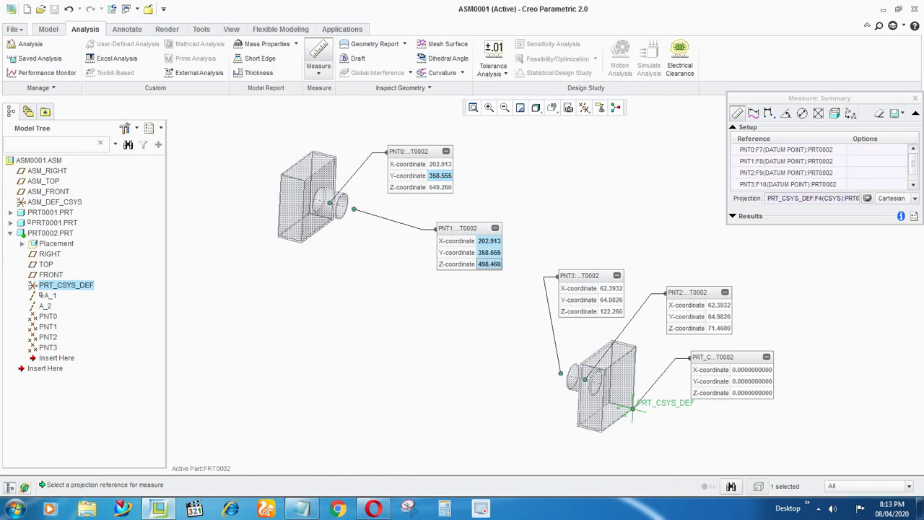
Add PNT1's coordinates to the Notepad file as a second line, 202.913 358.555 498.460
{"action": "left_click", "coordinate": [301, 509]}
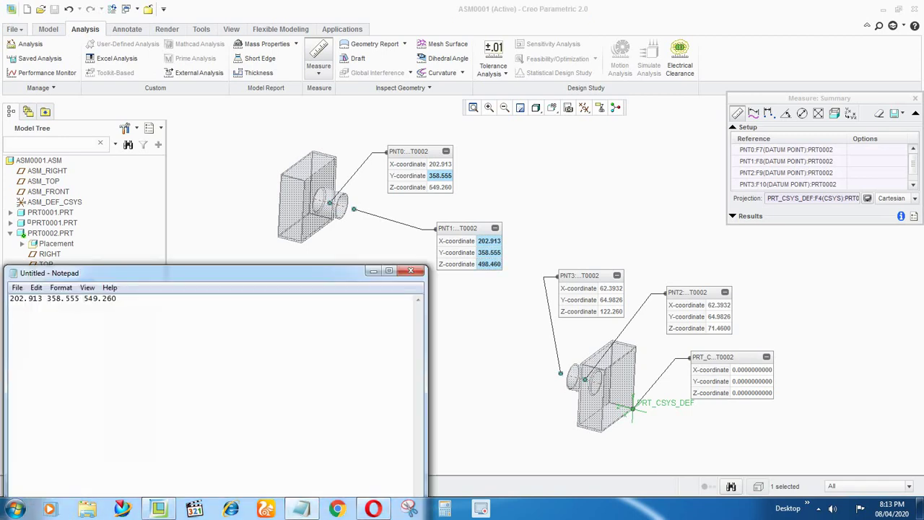
{"action": "type", "text": "202.913 358.555 498.460"}
{"action": "key", "text": "BackSpace"}
{"action": "key", "text": "BackSpace"}
{"action": "left_click", "coordinate": [373, 271]}
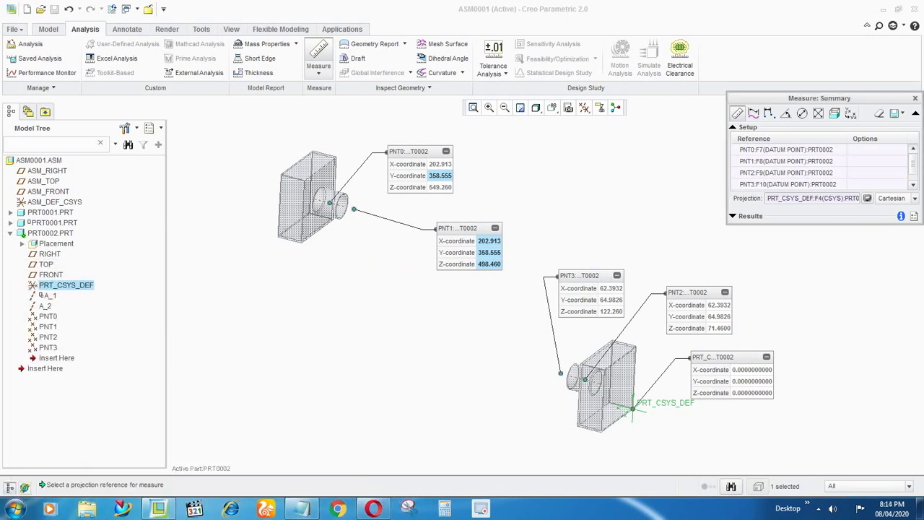
Copy PNT3's coordinates into Notepad as a third space-separated line, 62.3932 64.9826 122.260
{"action": "left_click_drag", "start_coordinate": [611, 288], "coordinate": [611, 311]}
{"action": "key", "text": "ctrl+c"}
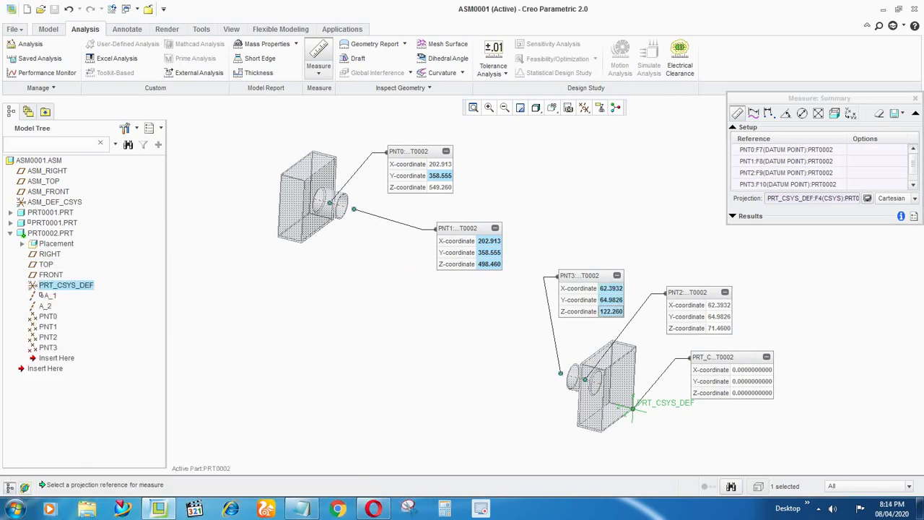
{"action": "left_click", "coordinate": [373, 508]}
{"action": "left_click", "coordinate": [373, 508]}
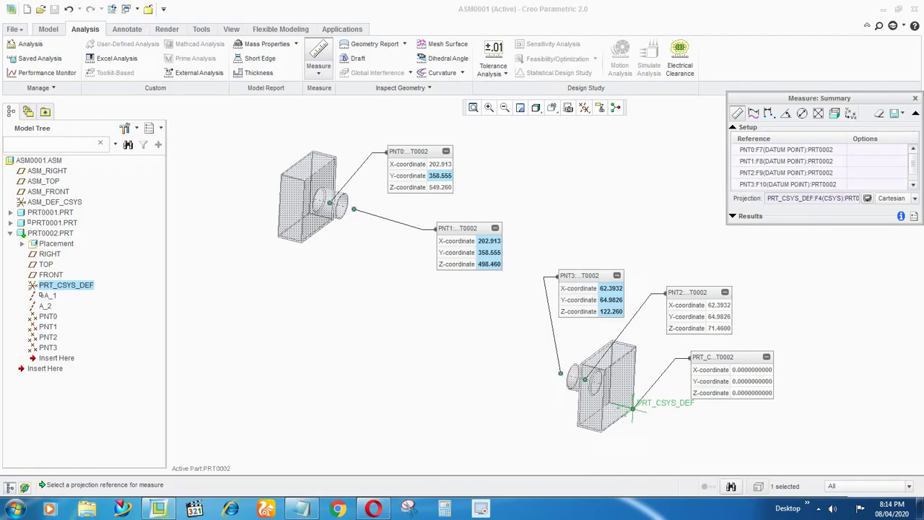
{"action": "left_click", "coordinate": [301, 508]}
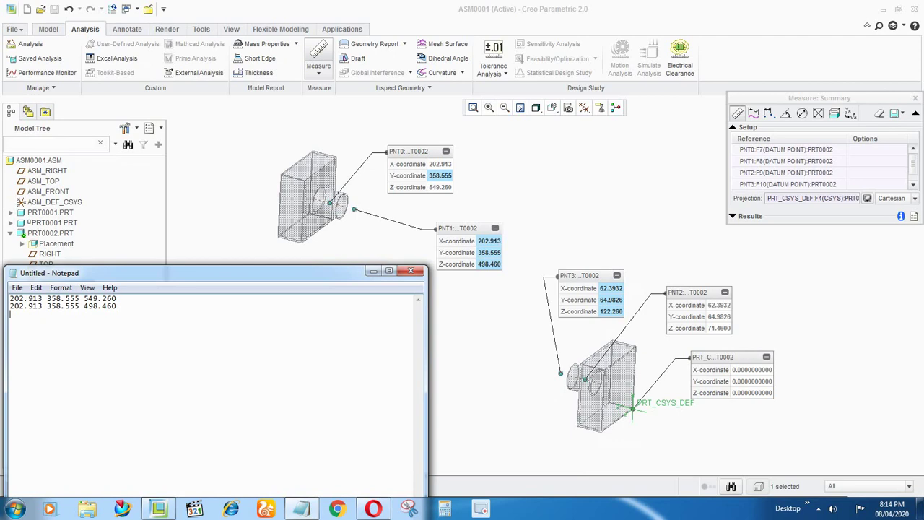
{"action": "key", "text": "ctrl+v"}
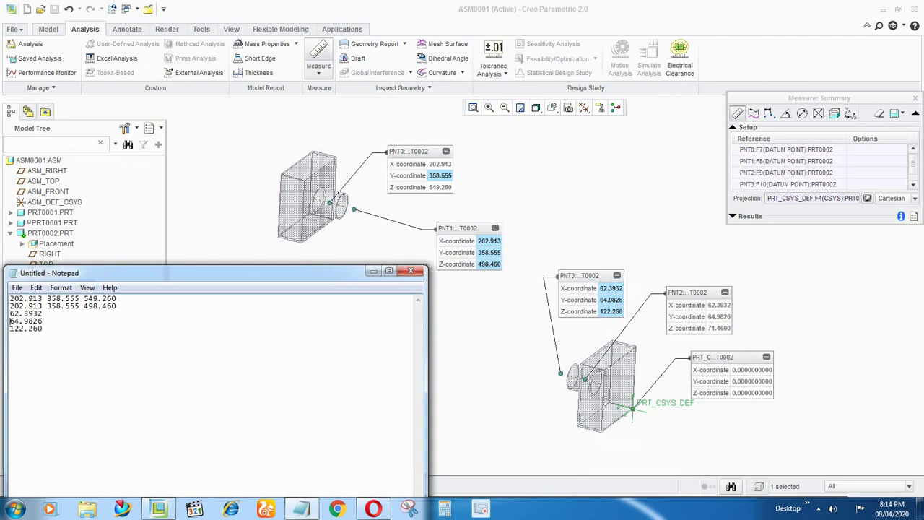
{"action": "left_click", "coordinate": [42, 313]}
{"action": "key", "text": "Delete"}
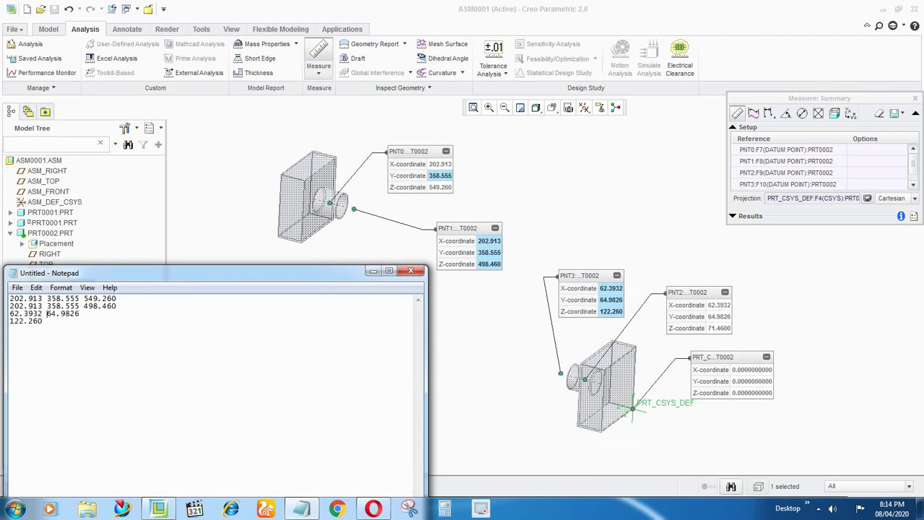
{"action": "key", "text": "Delete"}
{"action": "left_click", "coordinate": [373, 270]}
Copy PNT2's coordinates into Notepad as a fourth space-separated line, 62.3932 64.9826 71.4600, and close the measurement
{"action": "left_click_drag", "start_coordinate": [719, 305], "coordinate": [719, 328]}
{"action": "key", "text": "ctrl+c"}
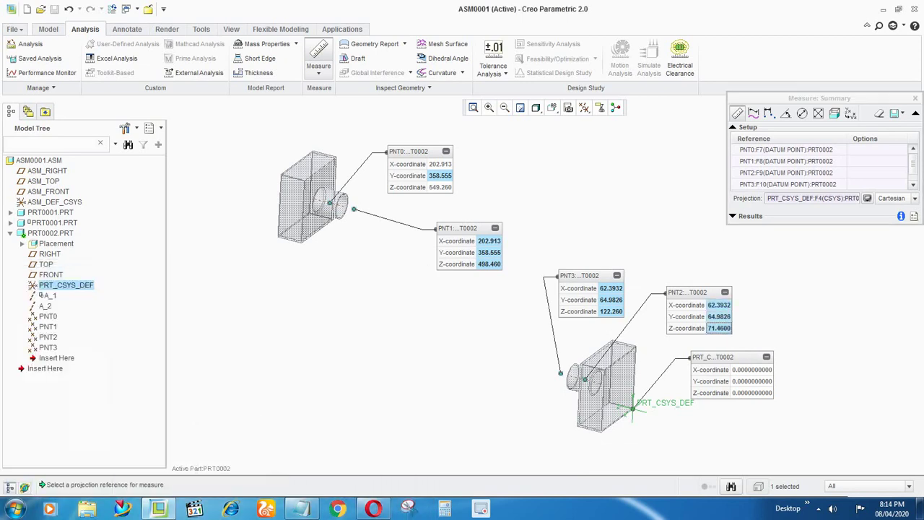
{"action": "left_click", "coordinate": [300, 508]}
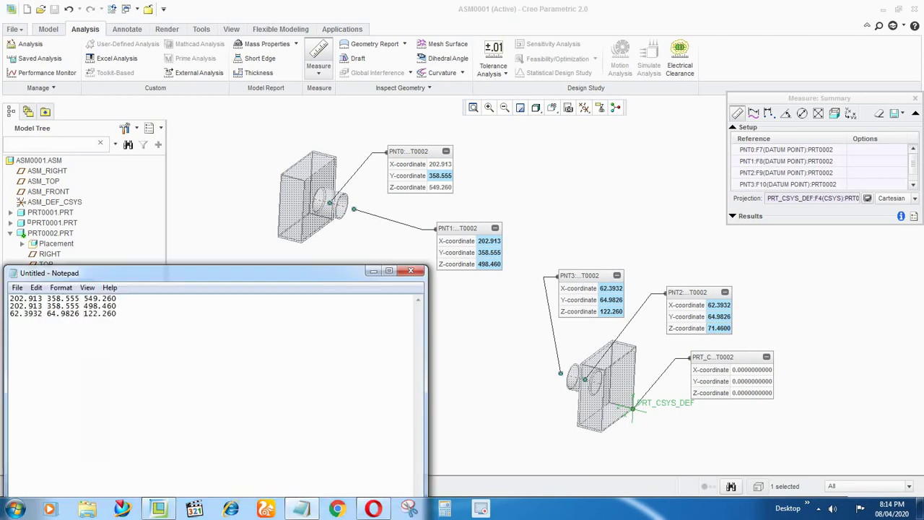
{"action": "key", "text": "ctrl+v"}
{"action": "key", "text": "BackSpace"}
{"action": "key", "text": "BackSpace"}
{"action": "left_click", "coordinate": [373, 271]}
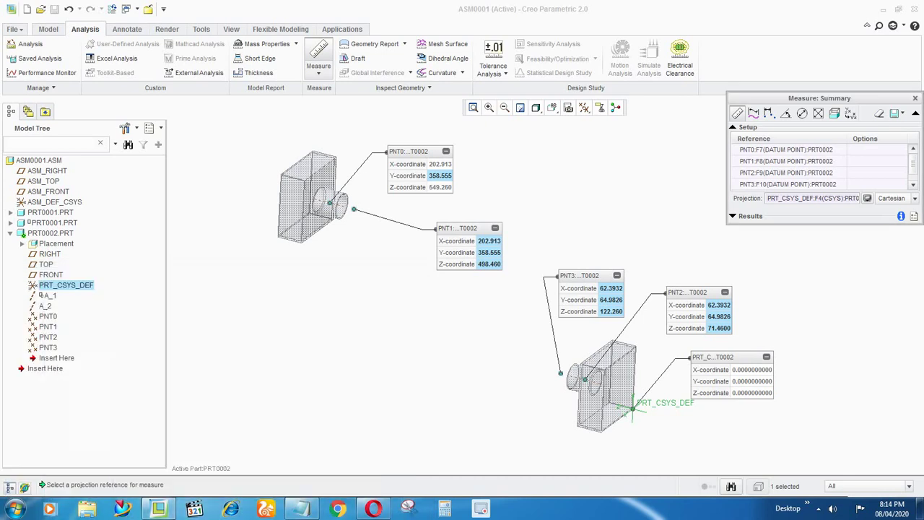
{"action": "left_click", "coordinate": [915, 97]}
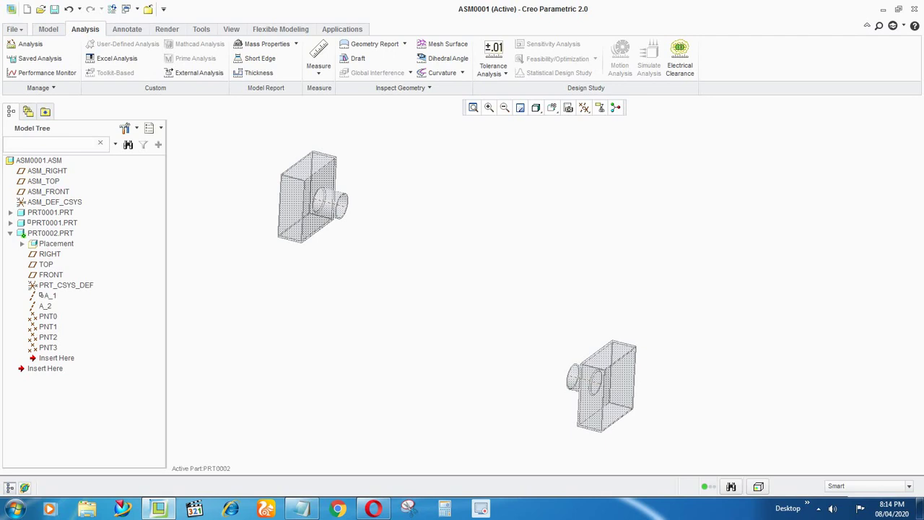
Start an offset coordinate system datum point feature in PRT0002 with PRT_CSYS_DEF as its reference
{"action": "middle_click_drag", "start_coordinate": [365, 319], "coordinate": [355, 320]}
{"action": "left_click", "coordinate": [48, 29]}
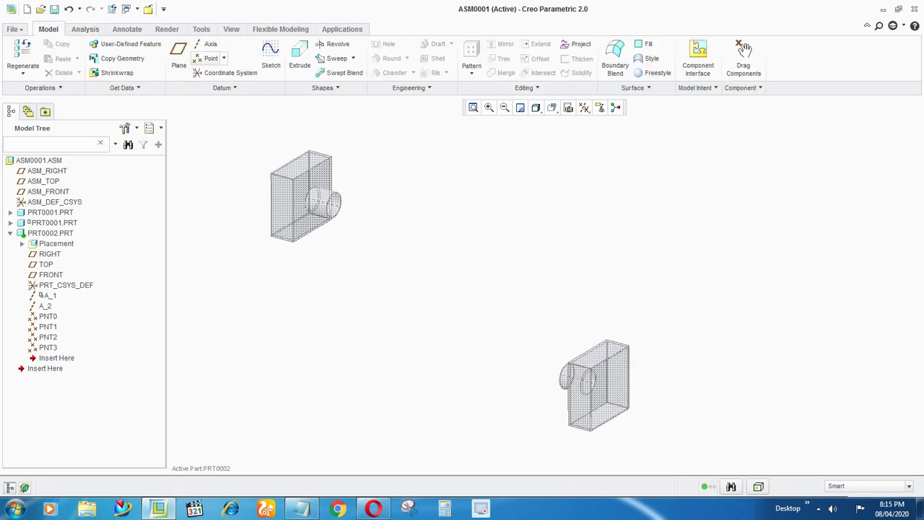
{"action": "left_click", "coordinate": [224, 58]}
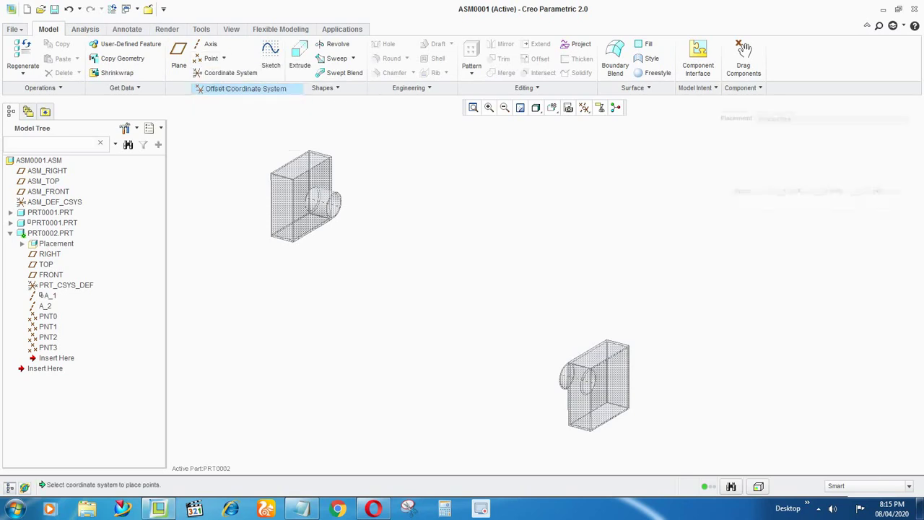
{"action": "left_click", "coordinate": [246, 88]}
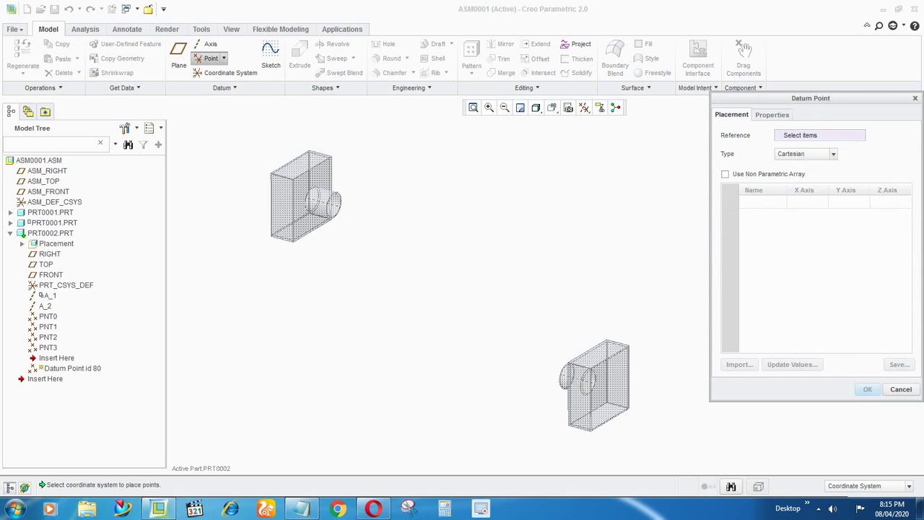
{"action": "left_click", "coordinate": [800, 135]}
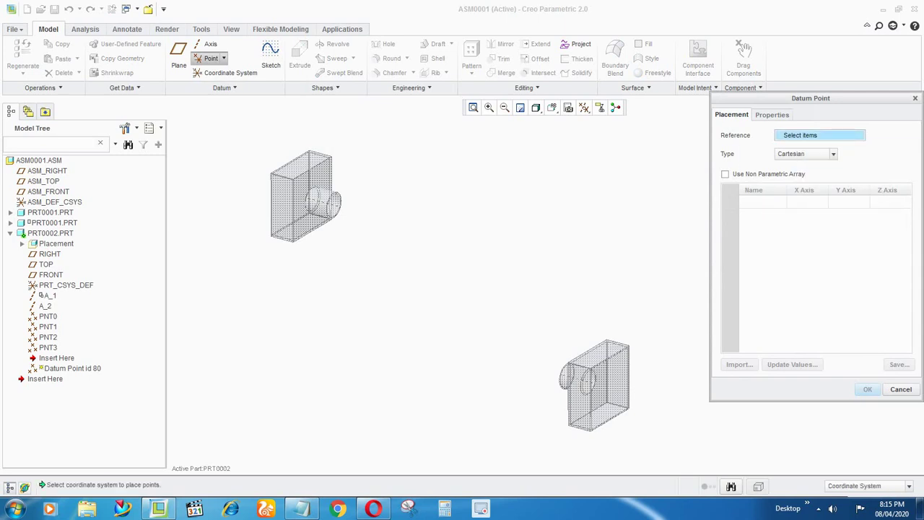
{"action": "left_click", "coordinate": [66, 285]}
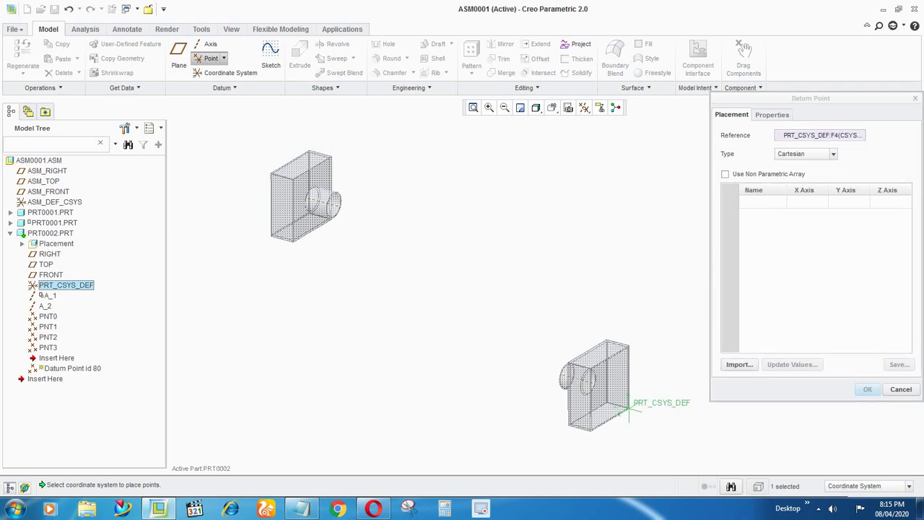
Add four points, PNT4 to PNT7, to the datum point table
{"action": "left_click", "coordinate": [762, 202]}
{"action": "left_click", "coordinate": [762, 202]}
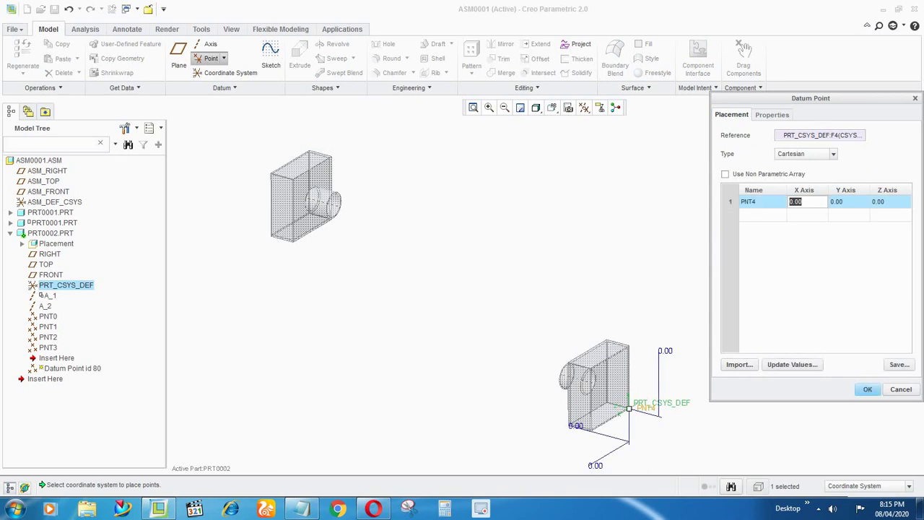
{"action": "left_click", "coordinate": [762, 215]}
{"action": "left_click", "coordinate": [762, 228]}
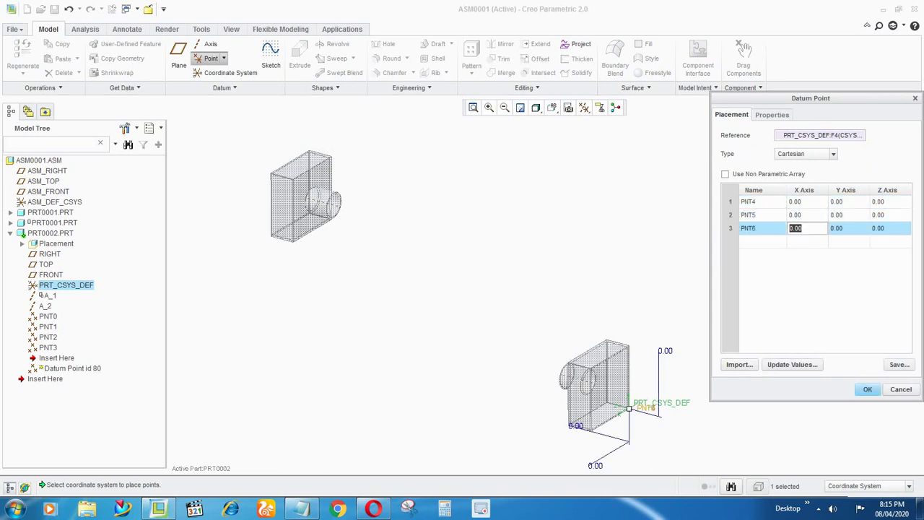
{"action": "left_click", "coordinate": [762, 241]}
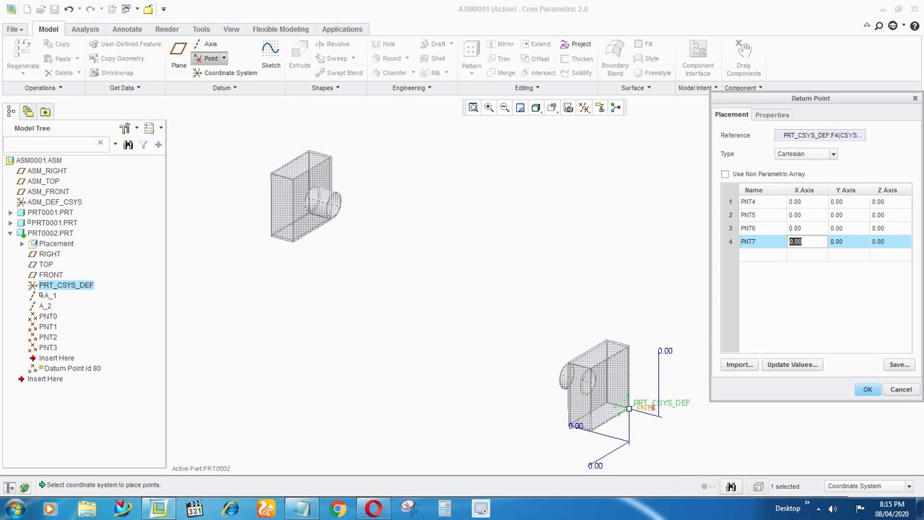
Open the point table's values for updating as a text file, and copy all four coordinate lines from the untitled Notepad file
{"action": "left_click", "coordinate": [792, 363]}
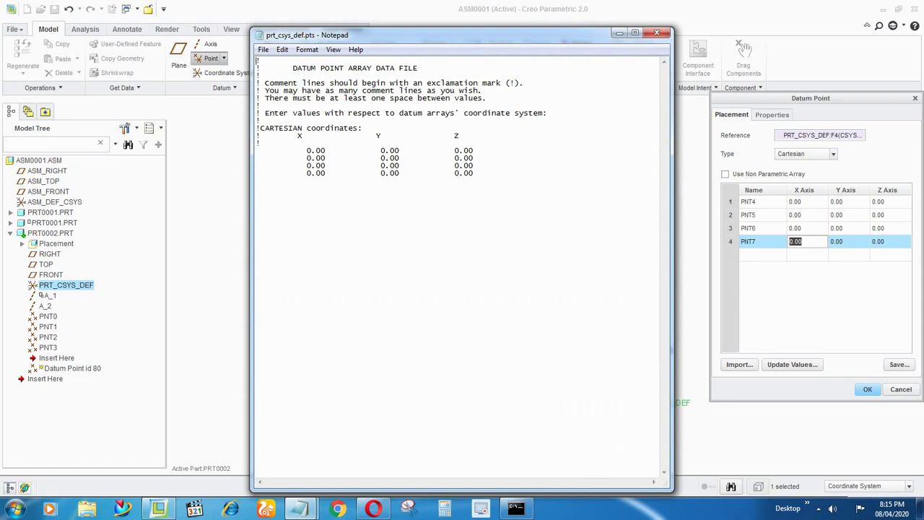
{"action": "mouse_move", "coordinate": [300, 508]}
{"action": "left_click", "coordinate": [364, 444]}
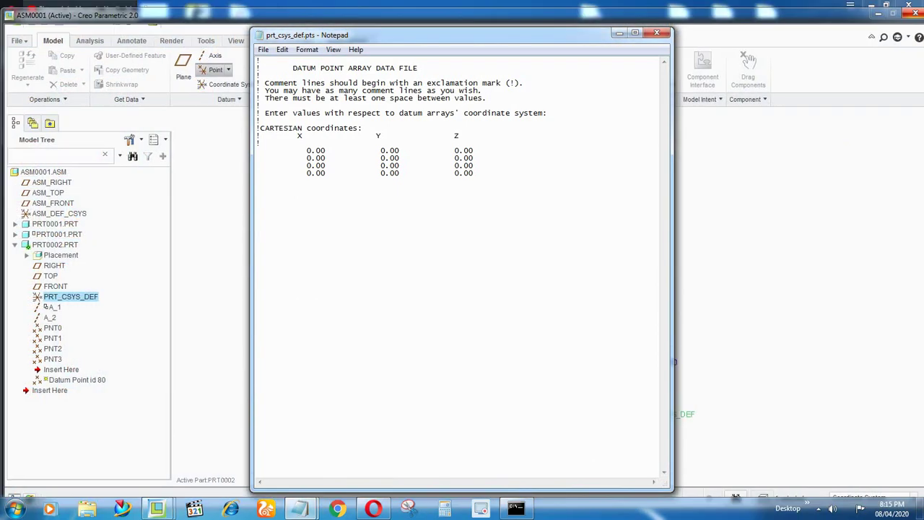
{"action": "left_click", "coordinate": [619, 34]}
{"action": "mouse_move", "coordinate": [299, 508]}
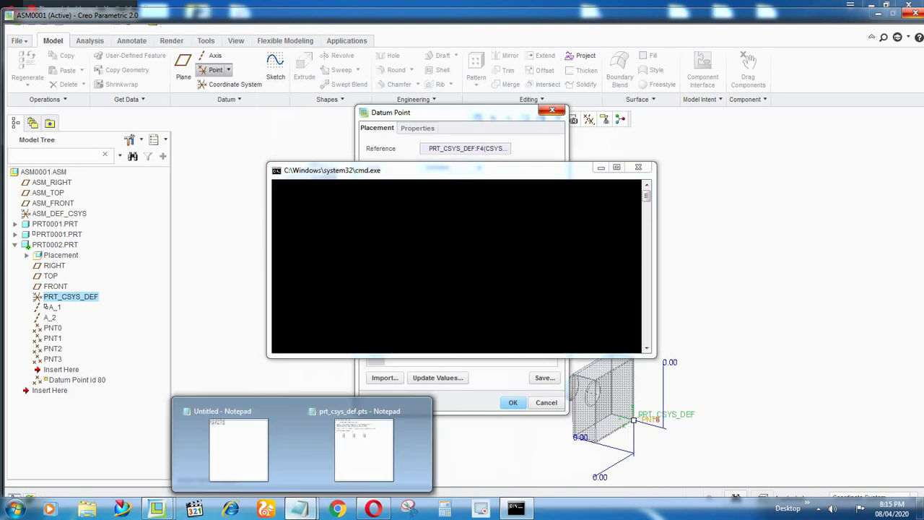
{"action": "left_click", "coordinate": [238, 447]}
{"action": "left_click_drag", "start_coordinate": [118, 322], "coordinate": [9, 298]}
{"action": "key", "text": "ctrl+c"}
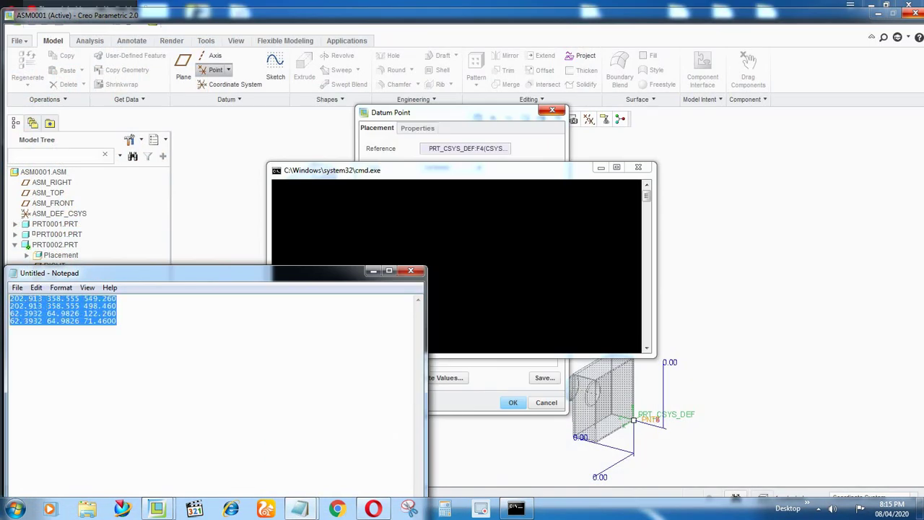
Replace the four zero rows in prt_csys_def.pts with the copied coordinates, starting below the comment lines, then save and close the file
{"action": "mouse_move", "coordinate": [300, 509]}
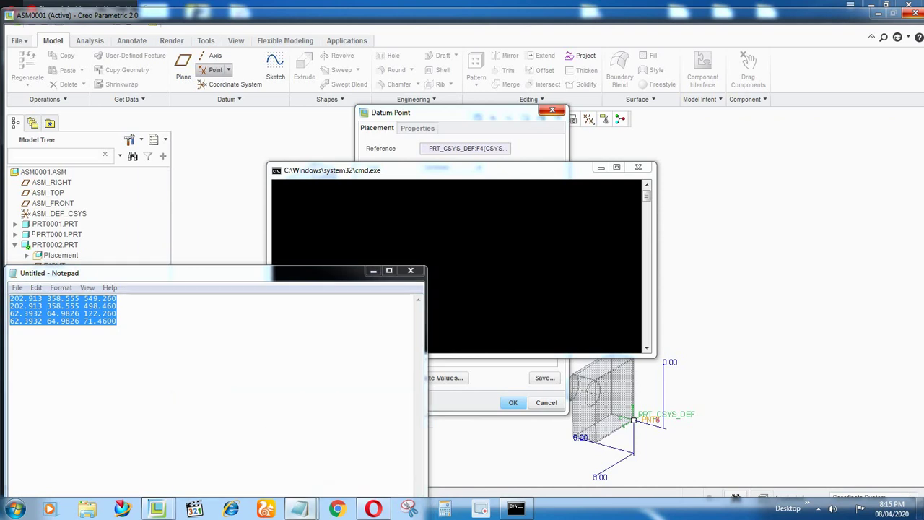
{"action": "left_click", "coordinate": [376, 451]}
{"action": "left_click_drag", "start_coordinate": [473, 173], "coordinate": [260, 142]}
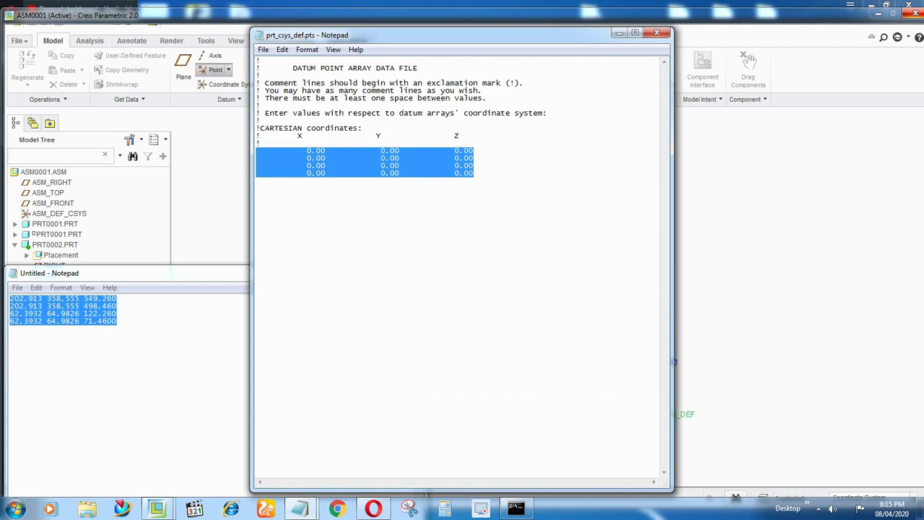
{"action": "key", "text": "ctrl+v"}
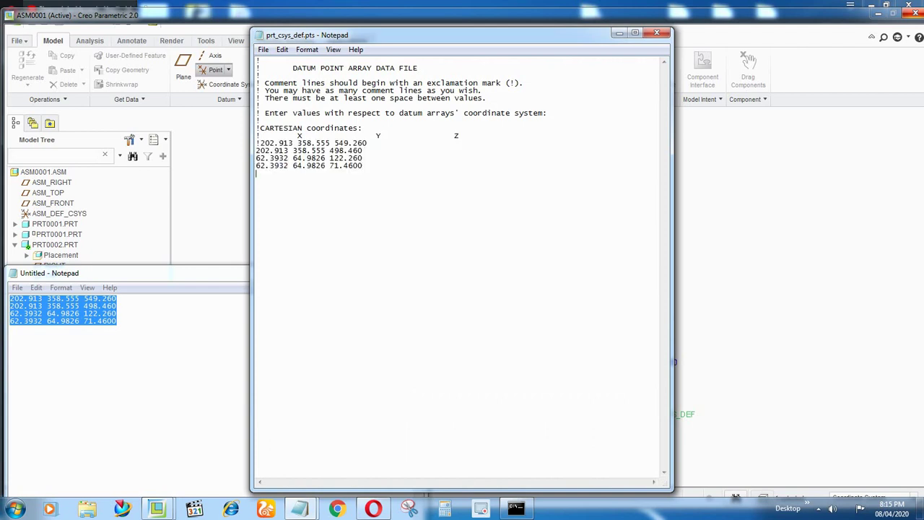
{"action": "key", "text": "Return"}
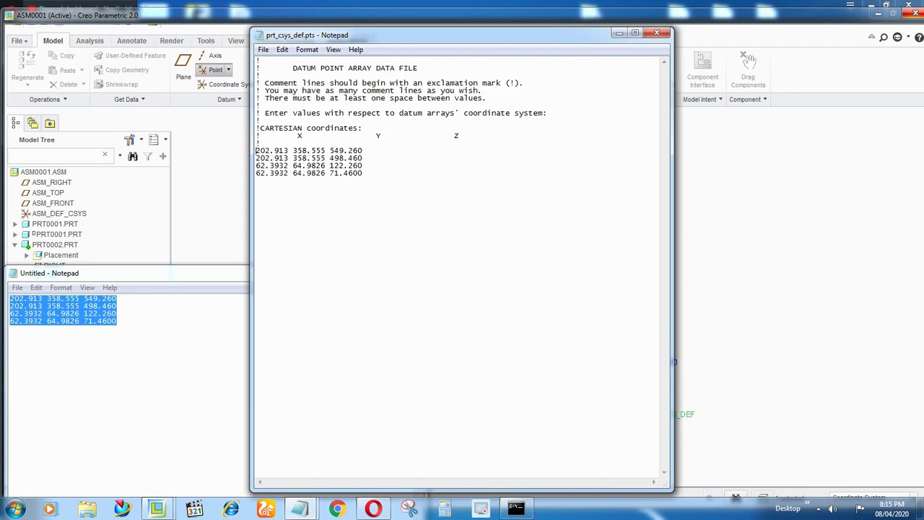
{"action": "left_click", "coordinate": [656, 32]}
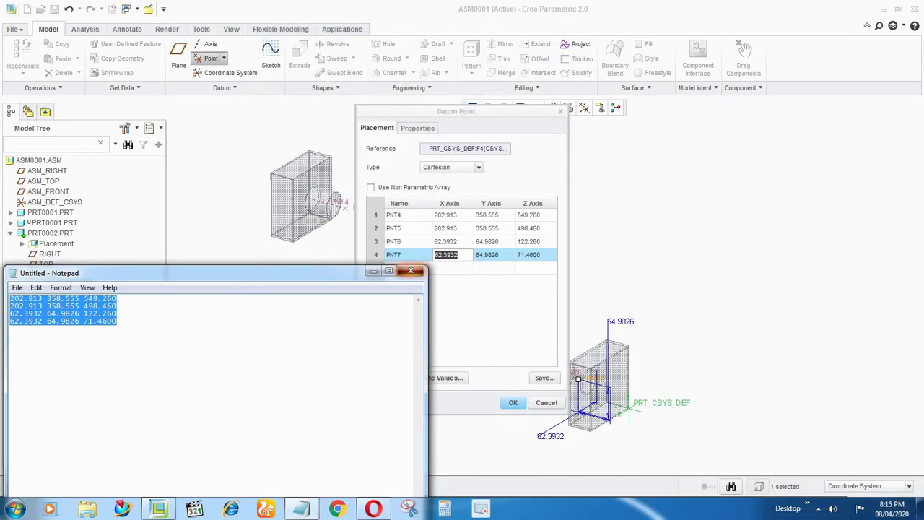
Close the untitled coordinate notes, accept the offset datum points, and turn on the datum point display
{"action": "left_click", "coordinate": [411, 271]}
{"action": "left_click", "coordinate": [484, 254]}
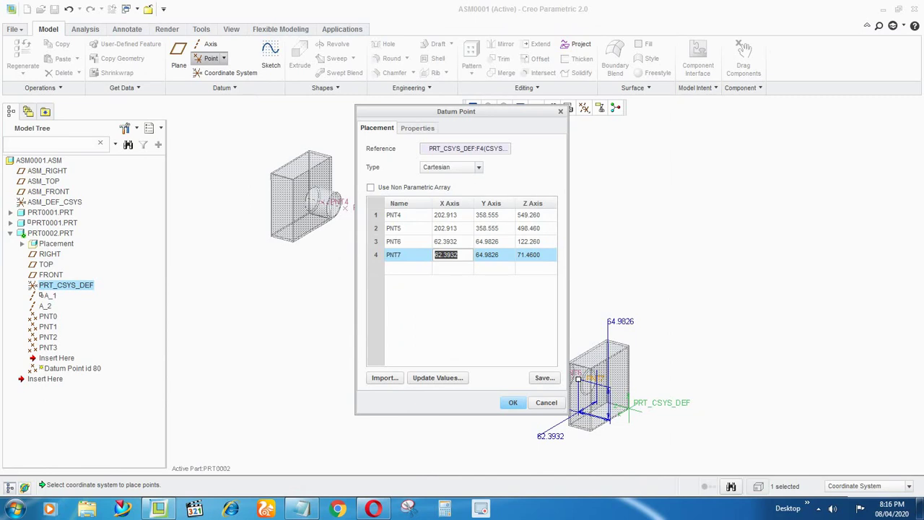
{"action": "left_click", "coordinate": [514, 403]}
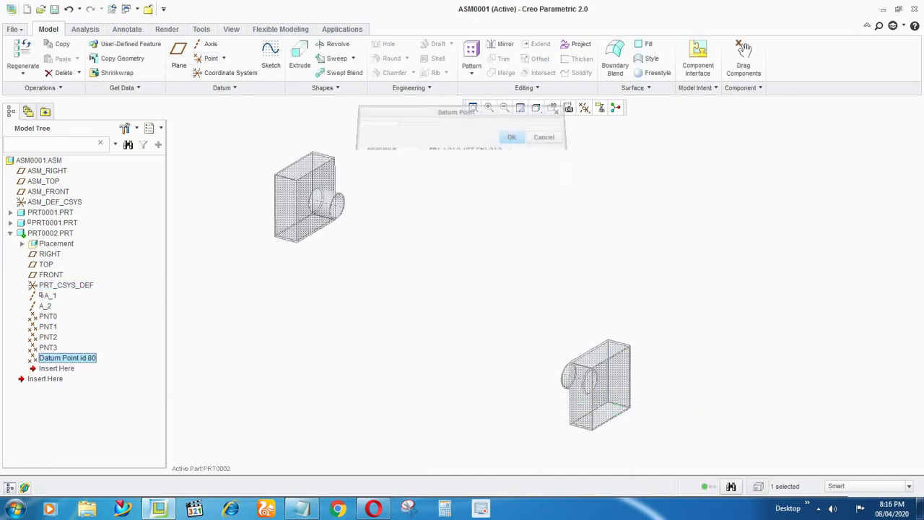
{"action": "left_click", "coordinate": [513, 402]}
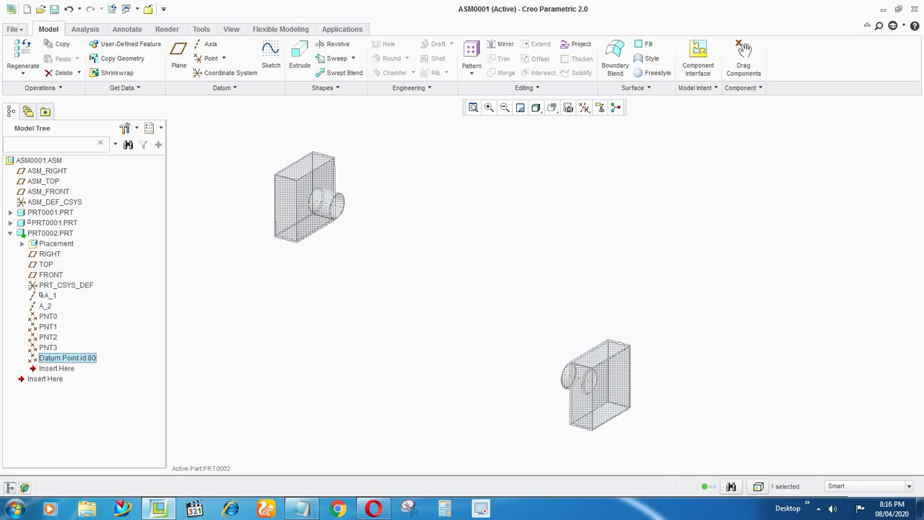
{"action": "left_click", "coordinate": [584, 108]}
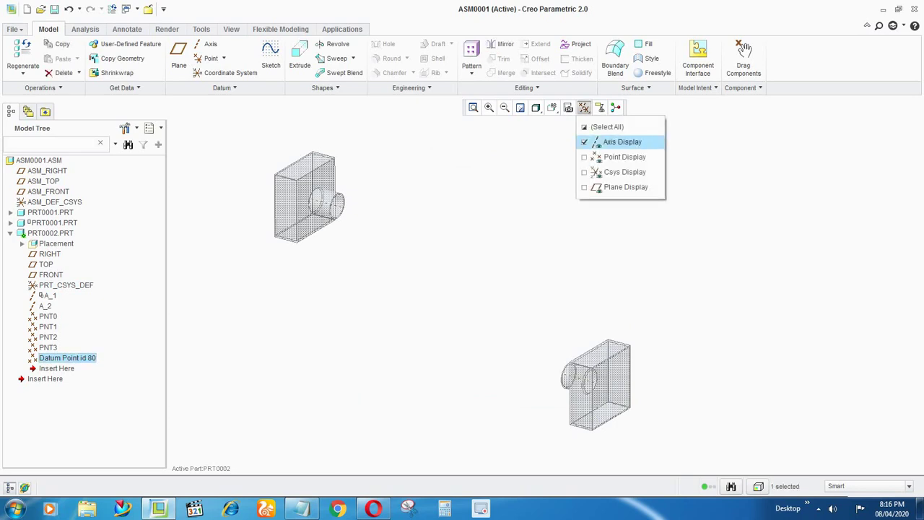
{"action": "left_click", "coordinate": [627, 235]}
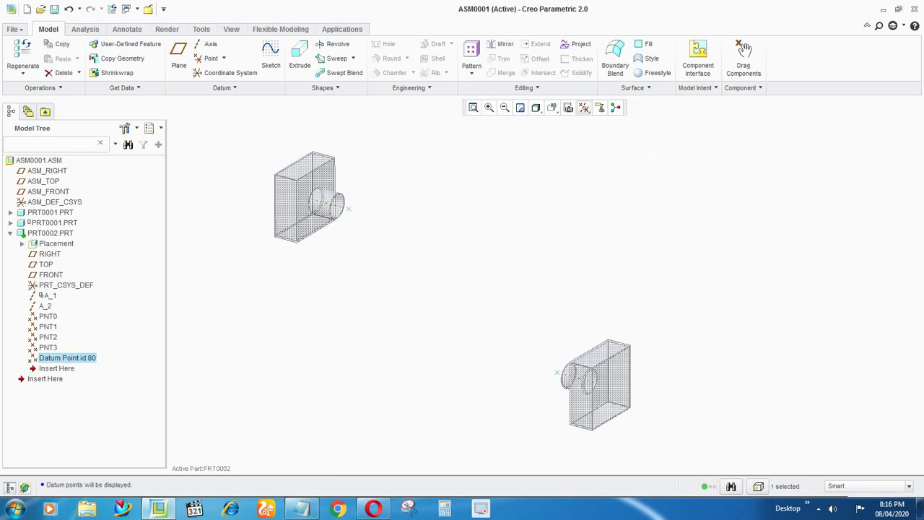
Suppress axes A_1 and A_2 and points PNT0 to PNT3 in PRT0002
{"action": "left_click", "coordinate": [49, 348]}
{"action": "left_click", "coordinate": [48, 295], "text": "shift"}
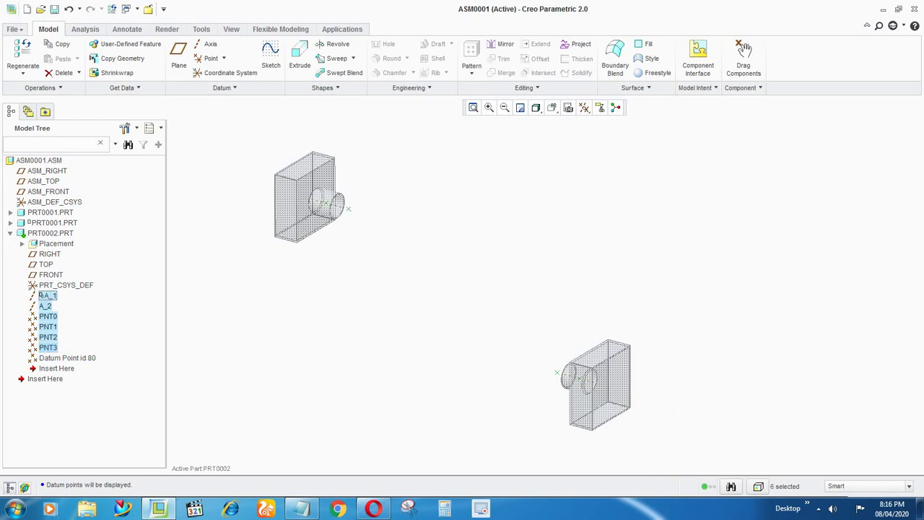
{"action": "right_click", "coordinate": [47, 295]}
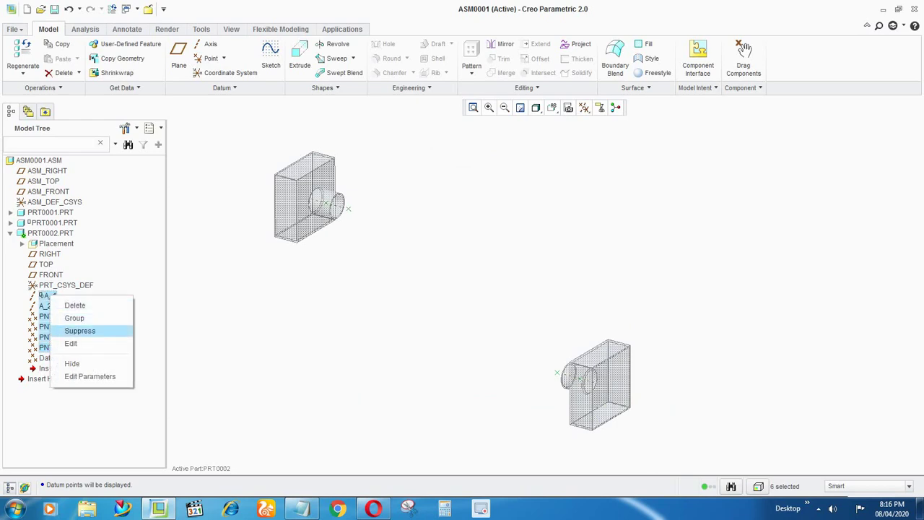
{"action": "left_click", "coordinate": [80, 330]}
{"action": "key", "text": "Return"}
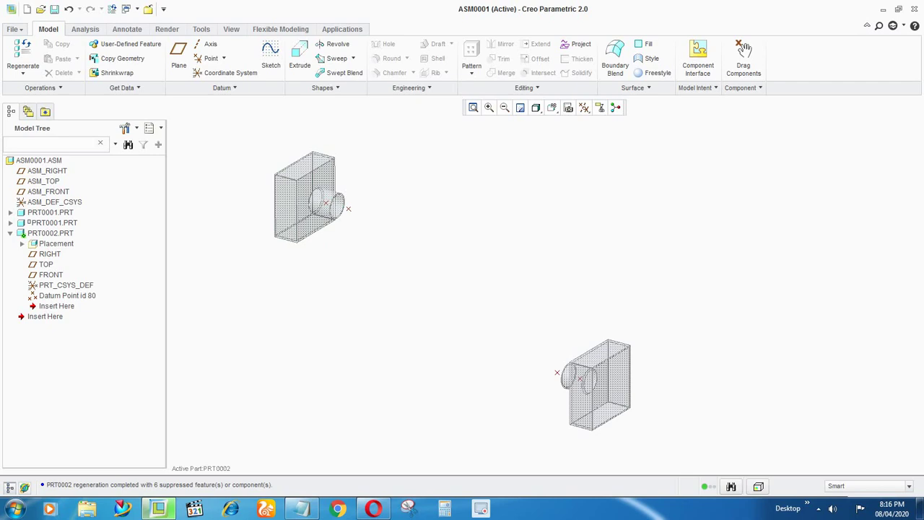
Define a curve through the four offset points, running from the upper box's inner and outer pipe points to the lower box's outer and inner ones
{"action": "left_click", "coordinate": [225, 88]}
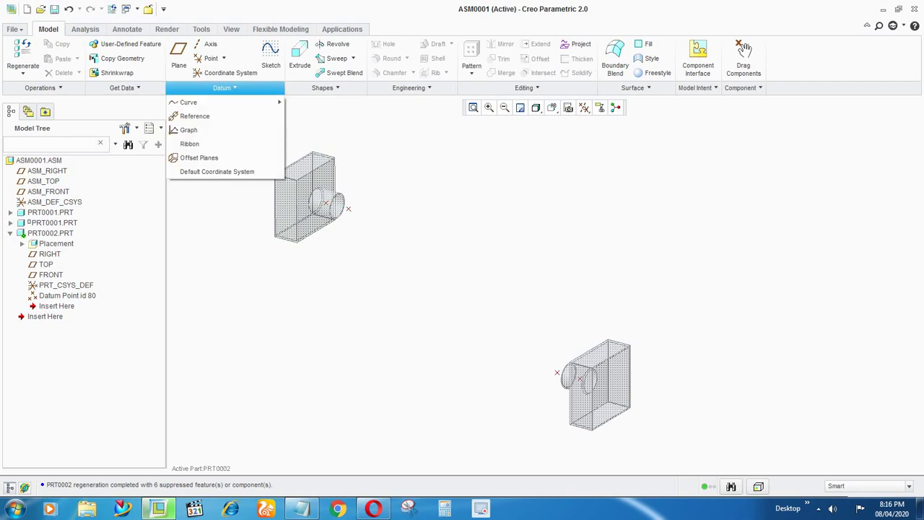
{"action": "mouse_move", "coordinate": [216, 101]}
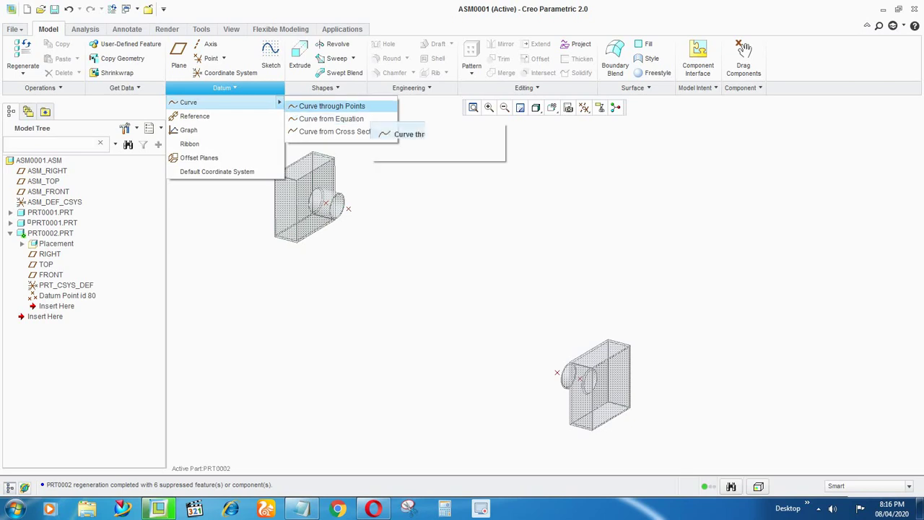
{"action": "left_click", "coordinate": [331, 106]}
{"action": "scroll", "coordinate": [327, 193], "scroll_direction": "up", "scroll_amount": 4}
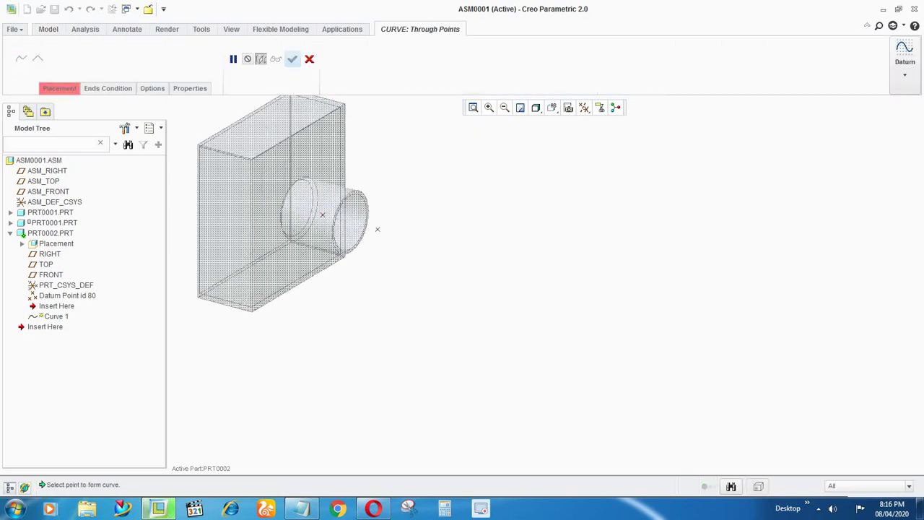
{"action": "left_click", "coordinate": [322, 215]}
{"action": "left_click", "coordinate": [377, 230]}
{"action": "scroll", "coordinate": [396, 208], "scroll_direction": "up", "scroll_amount": 4}
{"action": "scroll", "coordinate": [547, 366], "scroll_direction": "down", "scroll_amount": 4}
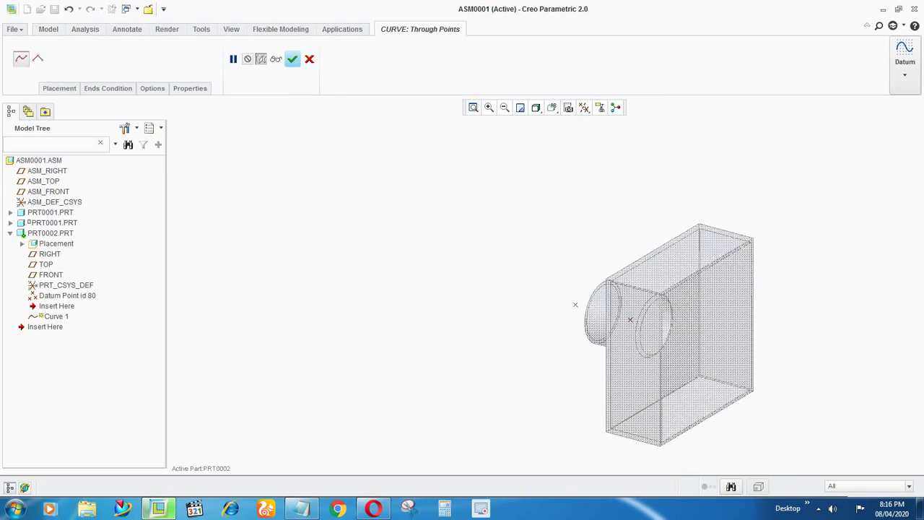
{"action": "left_click", "coordinate": [577, 306]}
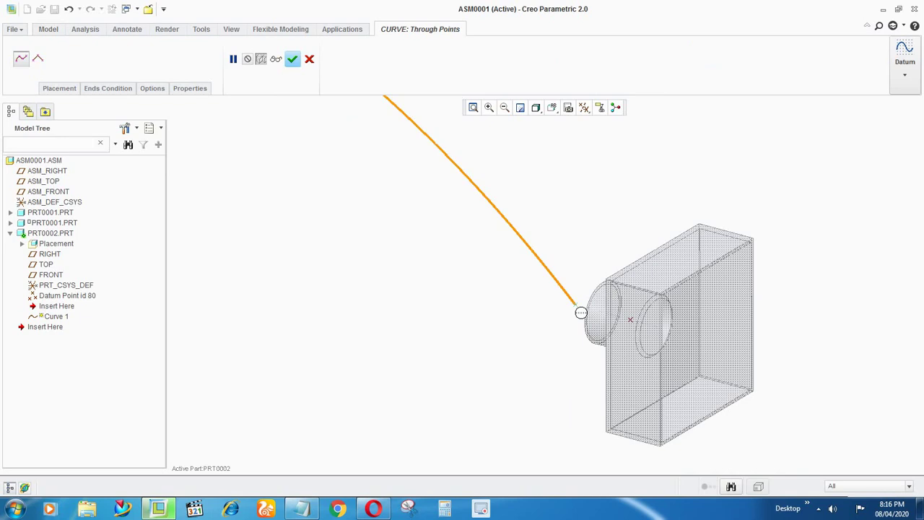
{"action": "left_click", "coordinate": [630, 319]}
Examine the curve preview between the two pipes from several angles, checking how it leaves each pipe end
{"action": "scroll", "coordinate": [605, 368], "scroll_direction": "up", "scroll_amount": 4}
{"action": "mouse_move", "coordinate": [495, 239]}
{"action": "middle_mouse_down"}
{"action": "mouse_move", "coordinate": [543, 213]}
{"action": "mouse_move", "coordinate": [509, 194]}
{"action": "mouse_move", "coordinate": [538, 221]}
{"action": "mouse_move", "coordinate": [528, 204]}
{"action": "mouse_move", "coordinate": [498, 254]}
{"action": "middle_mouse_up"}
{"action": "scroll", "coordinate": [381, 191], "scroll_direction": "down", "scroll_amount": 4}
{"action": "mouse_move", "coordinate": [381, 190]}
{"action": "middle_mouse_down"}
{"action": "mouse_move", "coordinate": [360, 264]}
{"action": "mouse_move", "coordinate": [359, 224]}
{"action": "mouse_move", "coordinate": [344, 219]}
{"action": "mouse_move", "coordinate": [349, 230]}
{"action": "middle_mouse_up"}
{"action": "scroll", "coordinate": [359, 264], "scroll_direction": "up", "scroll_amount": 4}
{"action": "scroll", "coordinate": [376, 197], "scroll_direction": "down", "scroll_amount": 4}
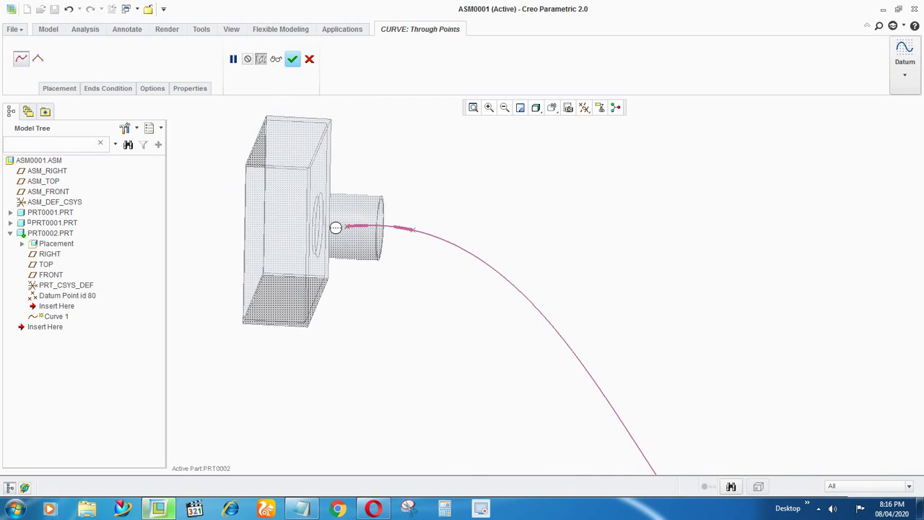
{"action": "scroll", "coordinate": [335, 228], "scroll_direction": "up", "scroll_amount": 1}
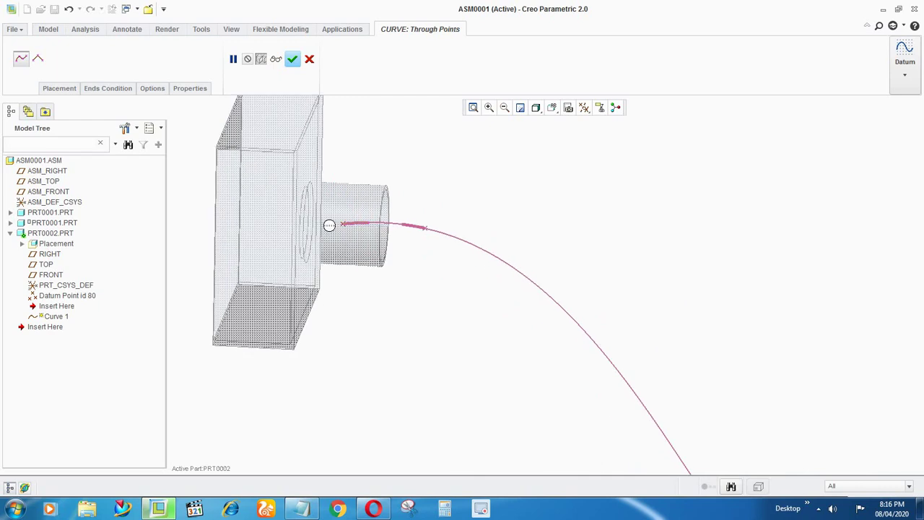
{"action": "middle_click_drag", "start_coordinate": [530, 198], "coordinate": [469, 206]}
{"action": "scroll", "coordinate": [402, 253], "scroll_direction": "down", "scroll_amount": 3}
{"action": "middle_click_drag", "start_coordinate": [402, 248], "coordinate": [365, 265]}
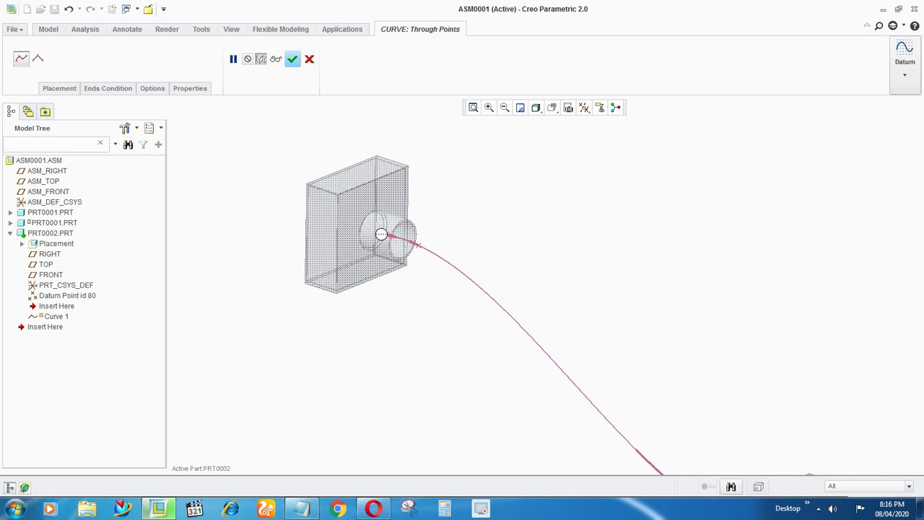
{"action": "mouse_move", "coordinate": [548, 200]}
{"action": "middle_mouse_down"}
{"action": "mouse_move", "coordinate": [570, 197]}
{"action": "mouse_move", "coordinate": [550, 200]}
{"action": "middle_mouse_up"}
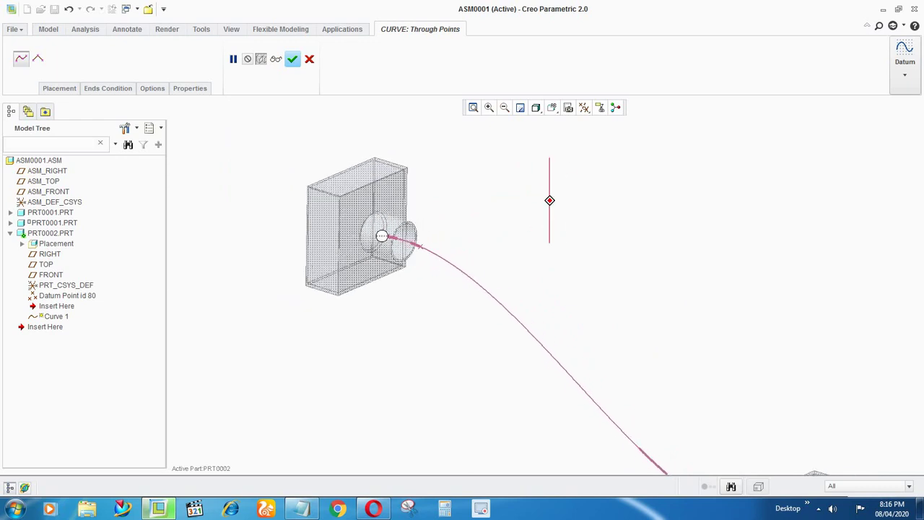
{"action": "scroll", "coordinate": [337, 205], "scroll_direction": "down", "scroll_amount": 2}
{"action": "scroll", "coordinate": [382, 210], "scroll_direction": "up", "scroll_amount": 2}
{"action": "middle_click_drag", "start_coordinate": [390, 217], "coordinate": [384, 216]}
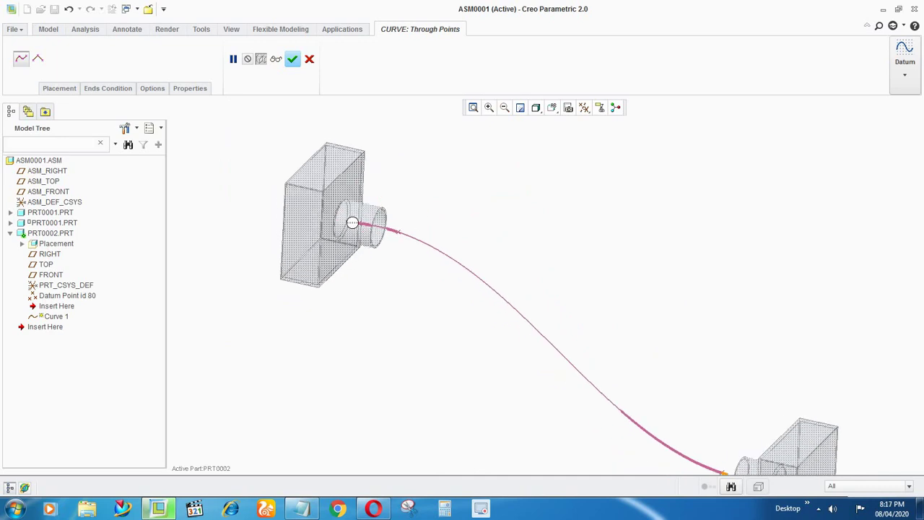
Connect points 2 and 3 of the curve to their previous points by straight lines instead of splines
{"action": "left_click", "coordinate": [59, 88]}
{"action": "left_click", "coordinate": [349, 222]}
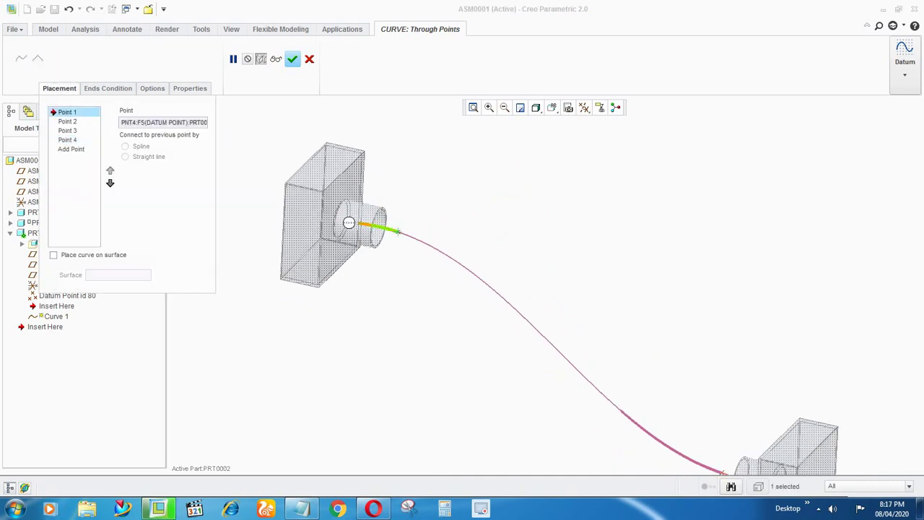
{"action": "left_click", "coordinate": [349, 222]}
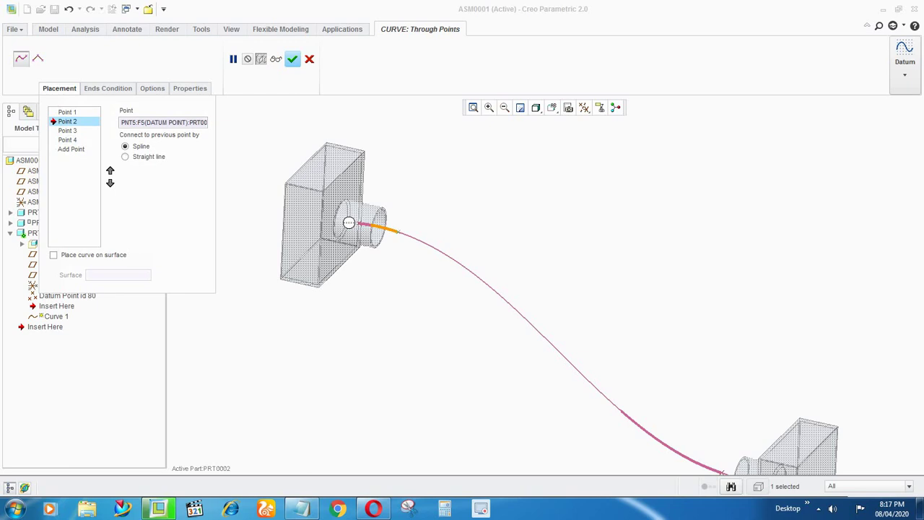
{"action": "left_click", "coordinate": [125, 156]}
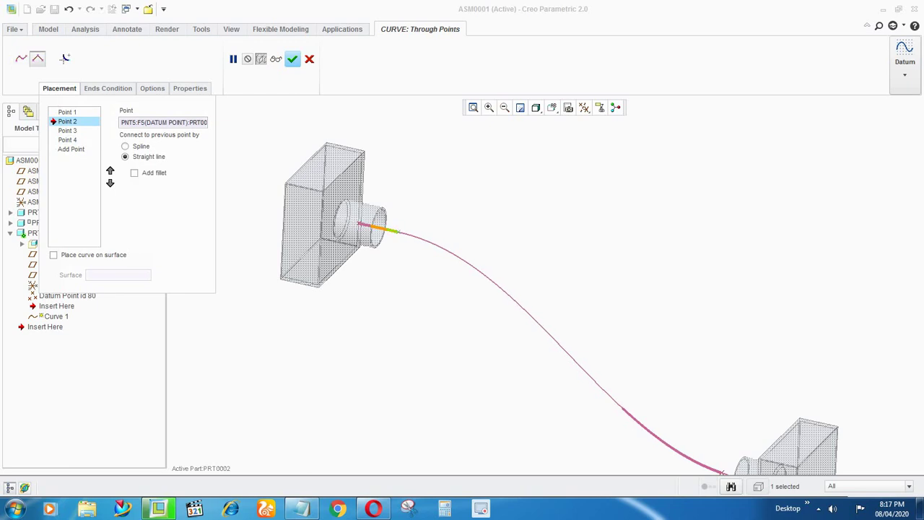
{"action": "scroll", "coordinate": [339, 171], "scroll_direction": "up", "scroll_amount": 2}
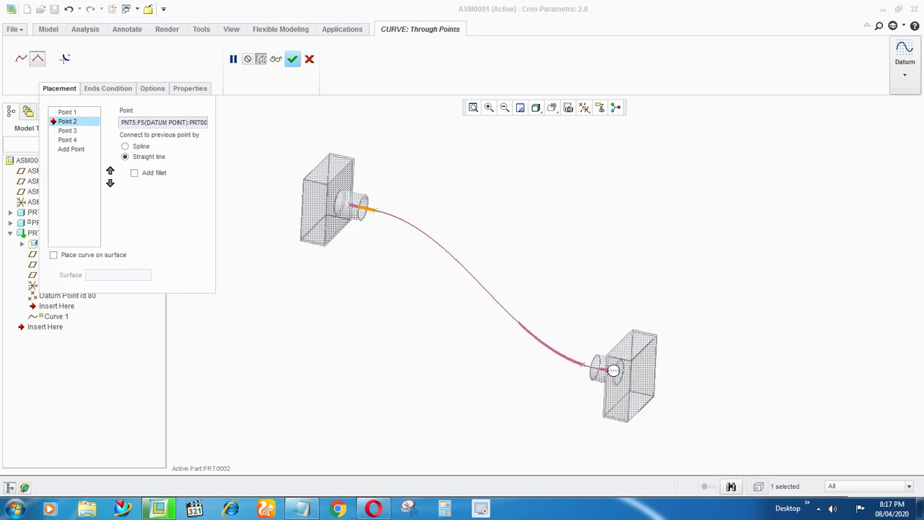
{"action": "left_click", "coordinate": [68, 130]}
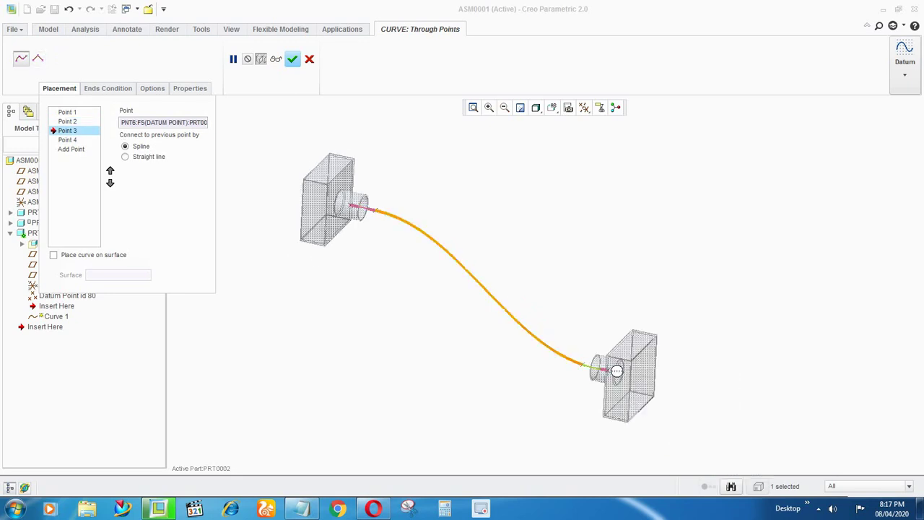
{"action": "left_click", "coordinate": [126, 157]}
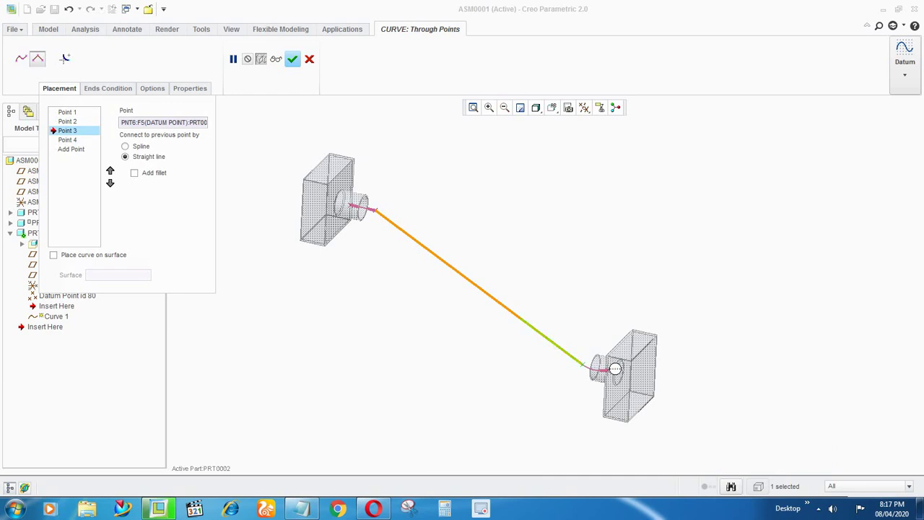
Connect curve point 4 to its previous point by a straight line and accept the curve
{"action": "scroll", "coordinate": [616, 378], "scroll_direction": "down", "scroll_amount": 3}
{"action": "middle_click_drag", "start_coordinate": [614, 337], "coordinate": [596, 346]}
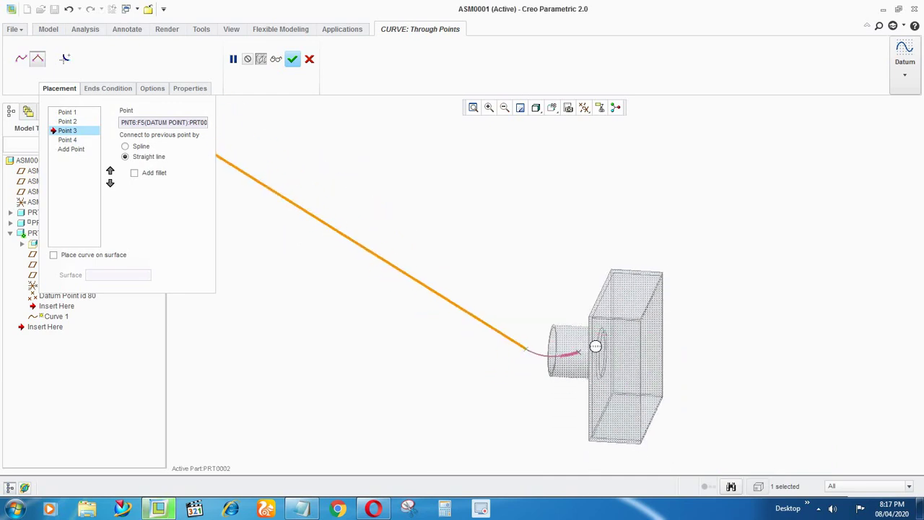
{"action": "left_click", "coordinate": [586, 350]}
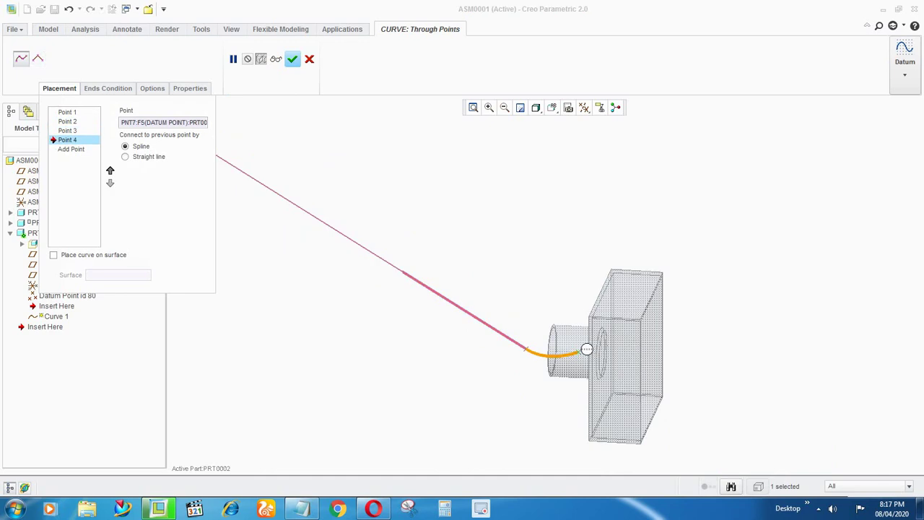
{"action": "left_click", "coordinate": [125, 157]}
{"action": "scroll", "coordinate": [566, 327], "scroll_direction": "up", "scroll_amount": 3}
{"action": "middle_click_drag", "start_coordinate": [513, 293], "coordinate": [494, 257]}
{"action": "scroll", "coordinate": [328, 194], "scroll_direction": "down", "scroll_amount": 2}
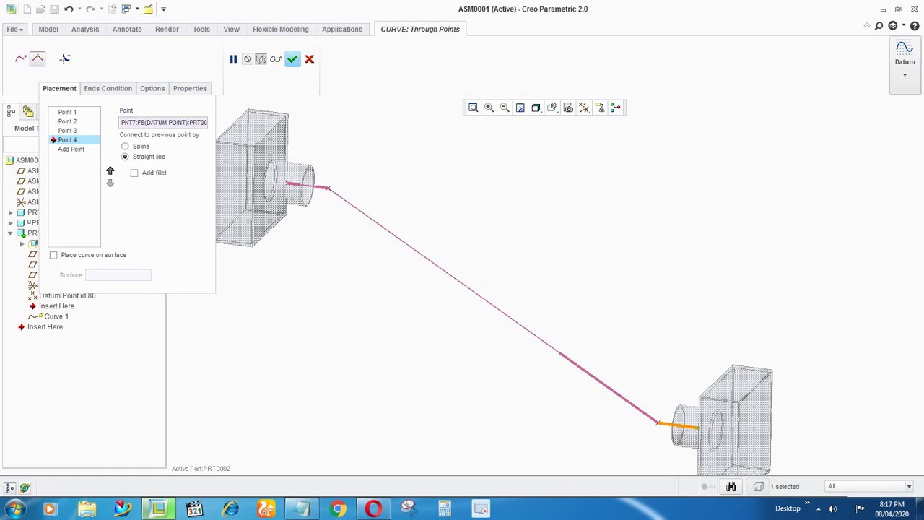
{"action": "scroll", "coordinate": [438, 217], "scroll_direction": "up", "scroll_amount": 1}
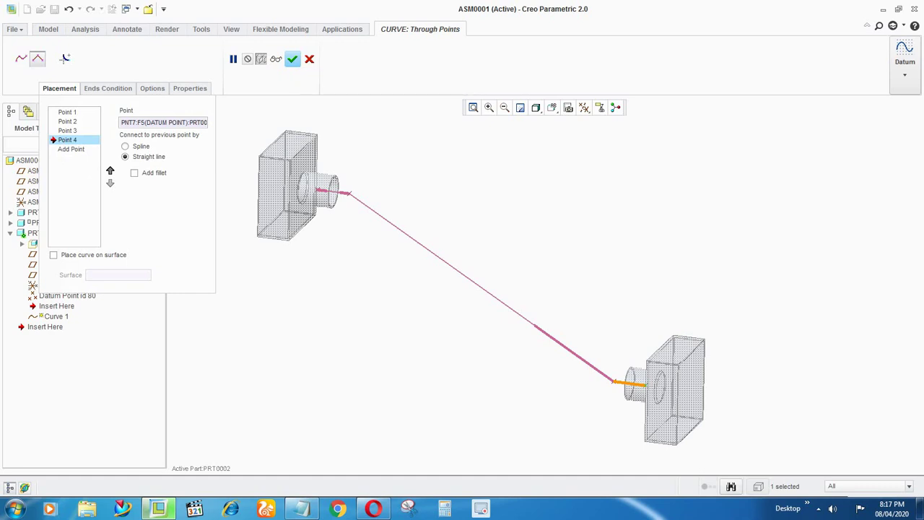
{"action": "left_click", "coordinate": [292, 58]}
Measure the outer cylindrical surface of the upper box's pipe, including its diameter, and close the measurement
{"action": "scroll", "coordinate": [286, 192], "scroll_direction": "down", "scroll_amount": 5}
{"action": "middle_click_drag", "start_coordinate": [485, 200], "coordinate": [476, 228]}
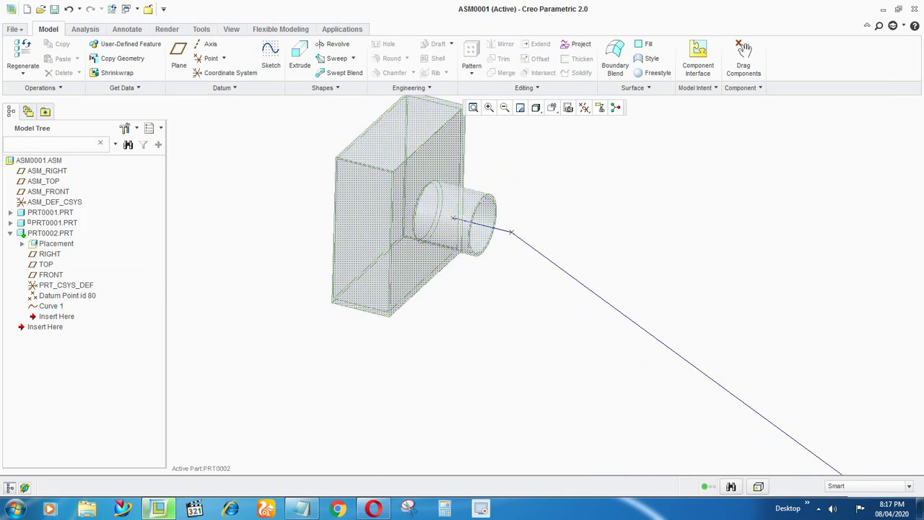
{"action": "left_click", "coordinate": [85, 29]}
{"action": "left_click", "coordinate": [318, 54]}
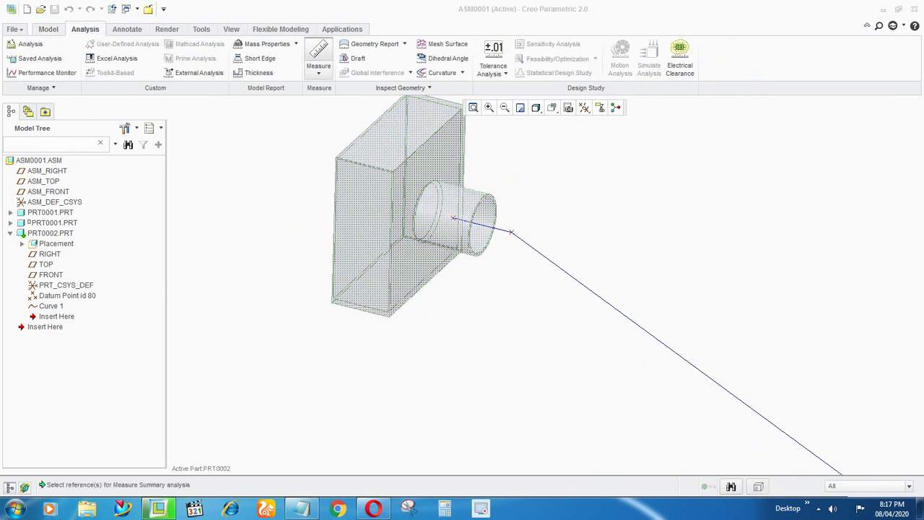
{"action": "scroll", "coordinate": [442, 207], "scroll_direction": "up", "scroll_amount": 5}
{"action": "left_click", "coordinate": [518, 192]}
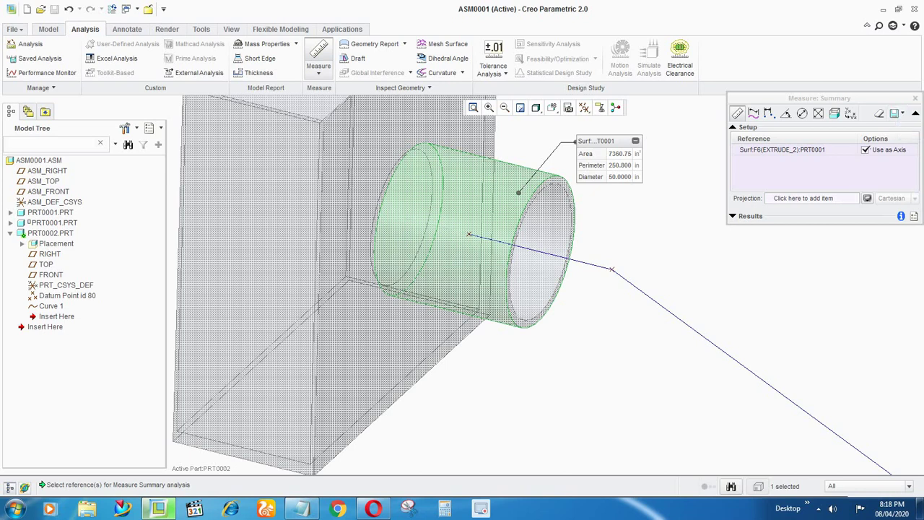
{"action": "left_click", "coordinate": [915, 98]}
Redefine Curve 1 and add a fillet of radius 60 at point 2
{"action": "scroll", "coordinate": [421, 287], "scroll_direction": "up", "scroll_amount": 2}
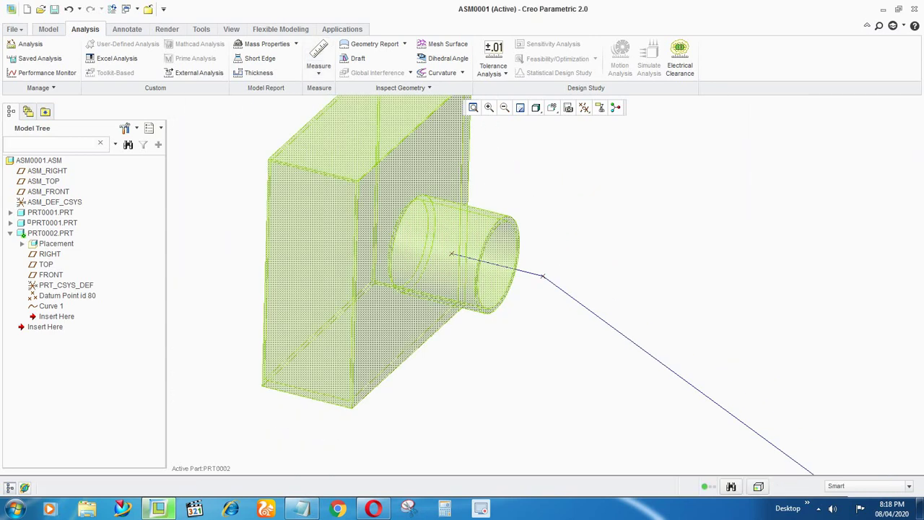
{"action": "scroll", "coordinate": [391, 275], "scroll_direction": "up", "scroll_amount": 2}
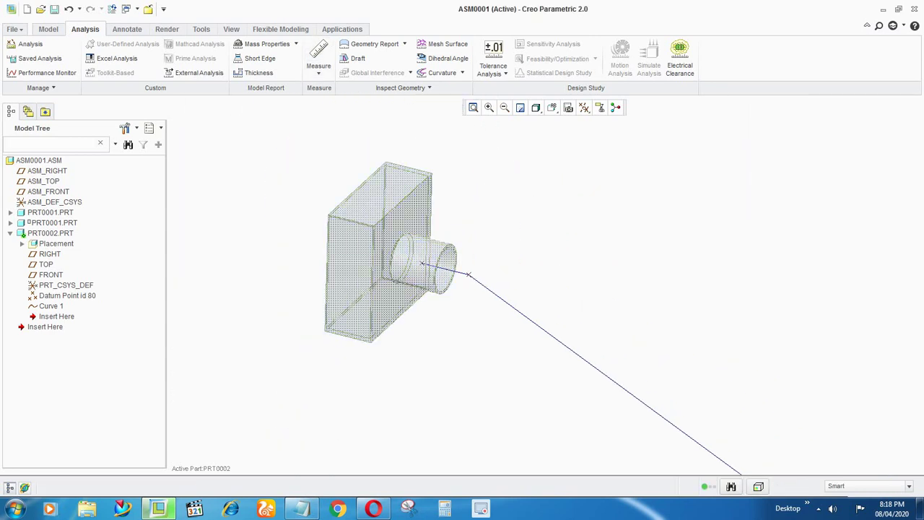
{"action": "scroll", "coordinate": [334, 193], "scroll_direction": "up", "scroll_amount": 2}
{"action": "left_click", "coordinate": [51, 306]}
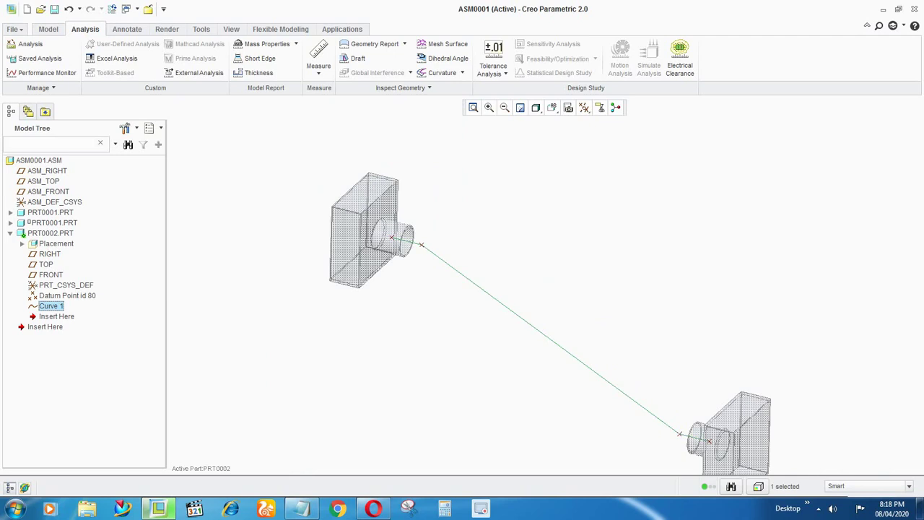
{"action": "right_click", "coordinate": [53, 307]}
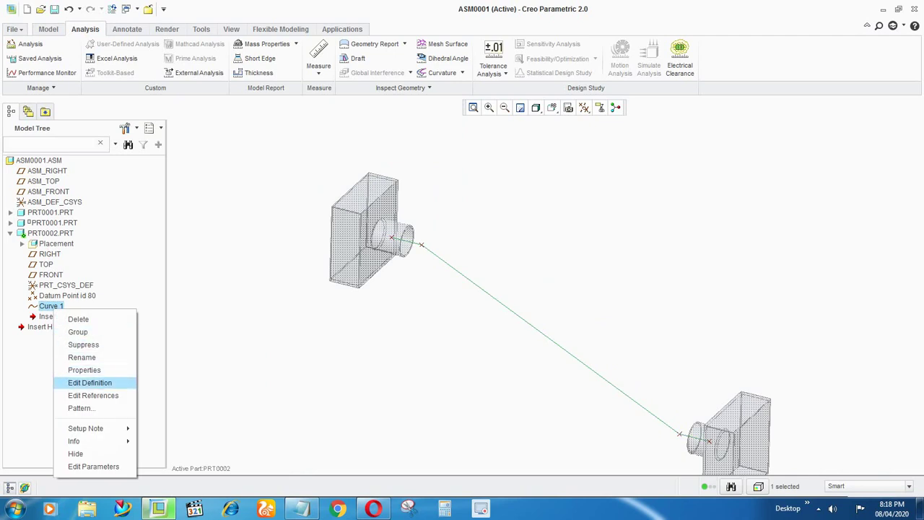
{"action": "left_click", "coordinate": [89, 382]}
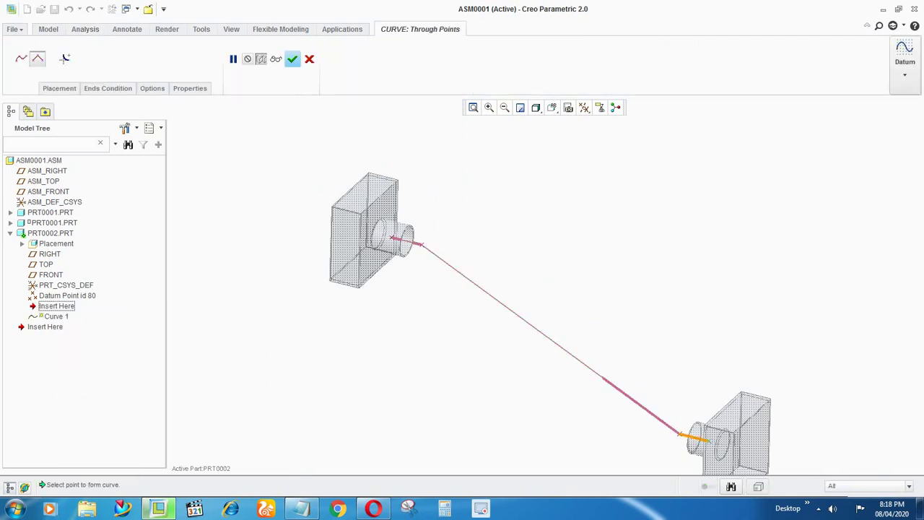
{"action": "left_click", "coordinate": [59, 88]}
{"action": "left_click", "coordinate": [68, 121]}
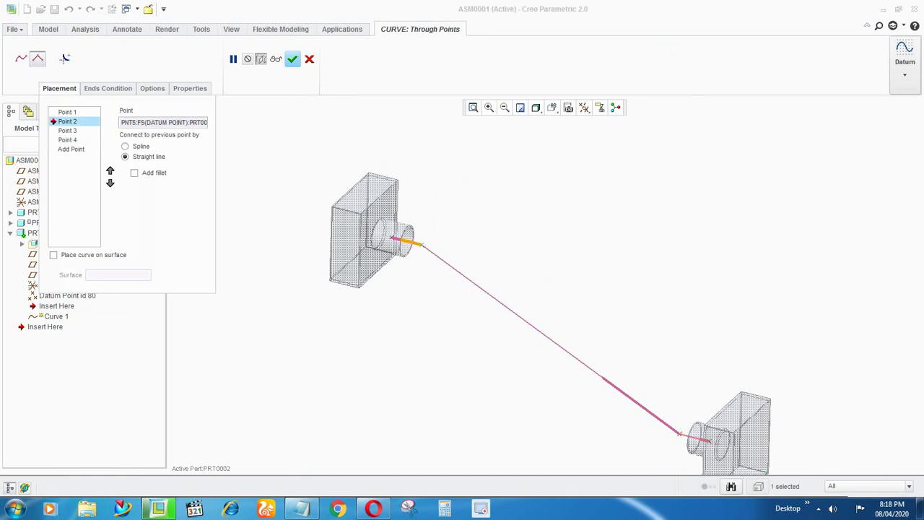
{"action": "left_click", "coordinate": [134, 173]}
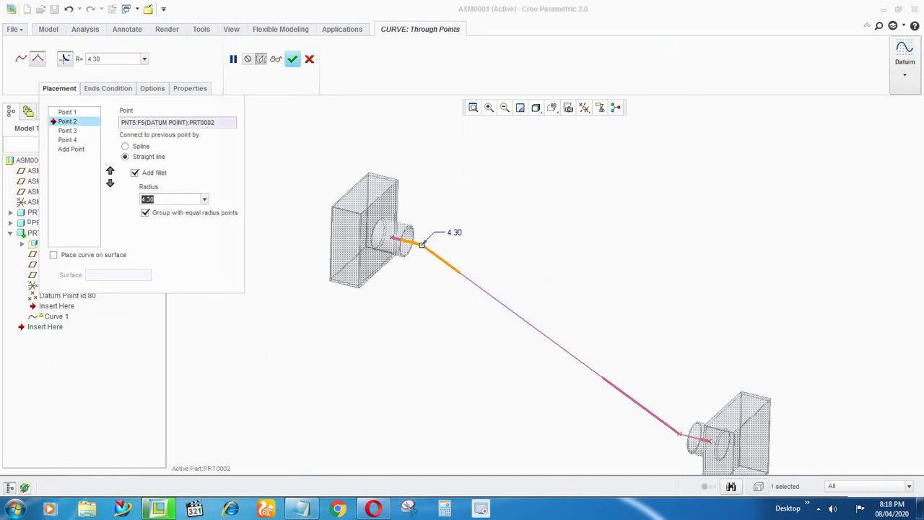
{"action": "type", "text": "60"}
{"action": "key", "text": "Return"}
Add a fillet of radius 60 at curve point 3, grouped with equal radius points, and accept the redefined curve
{"action": "left_click", "coordinate": [68, 131]}
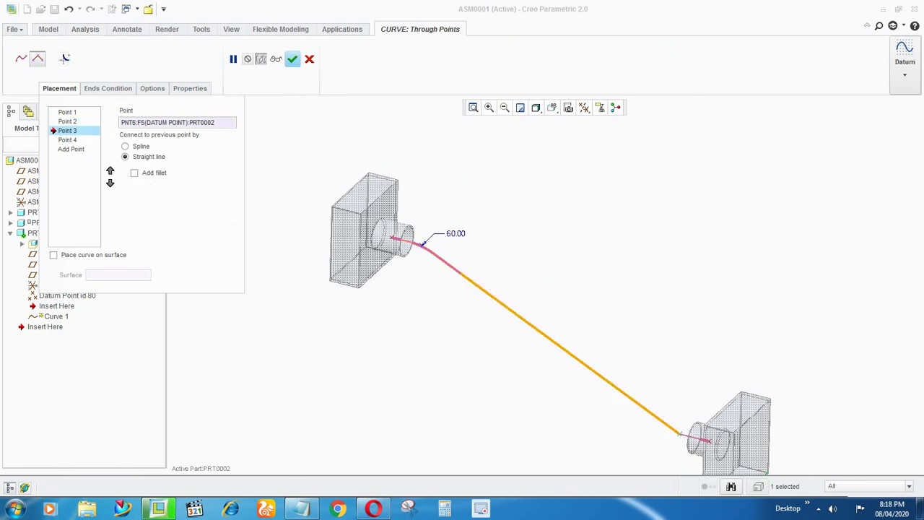
{"action": "left_click", "coordinate": [134, 173]}
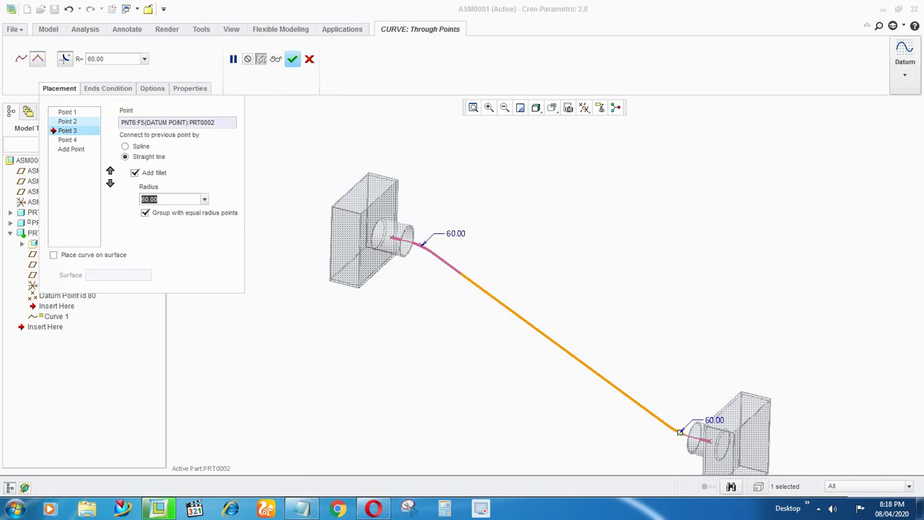
{"action": "scroll", "coordinate": [686, 447], "scroll_direction": "up", "scroll_amount": 6}
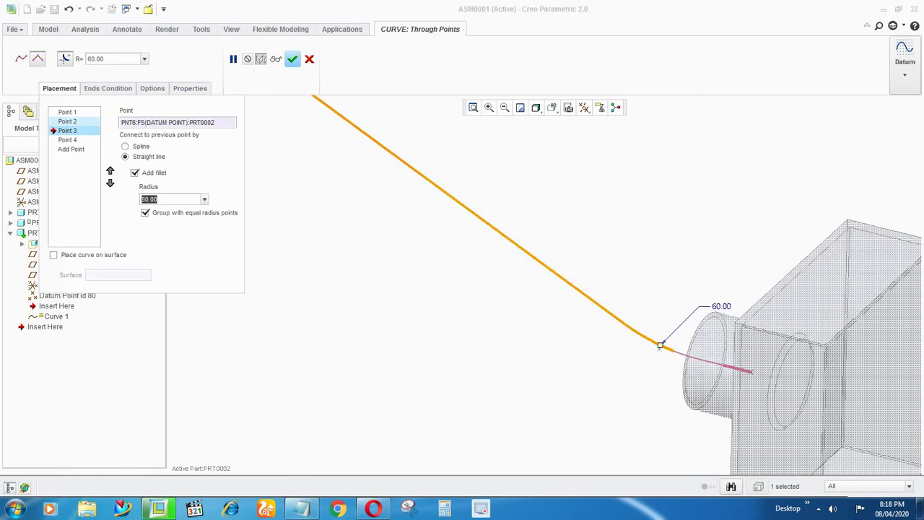
{"action": "scroll", "coordinate": [704, 427], "scroll_direction": "down", "scroll_amount": 5}
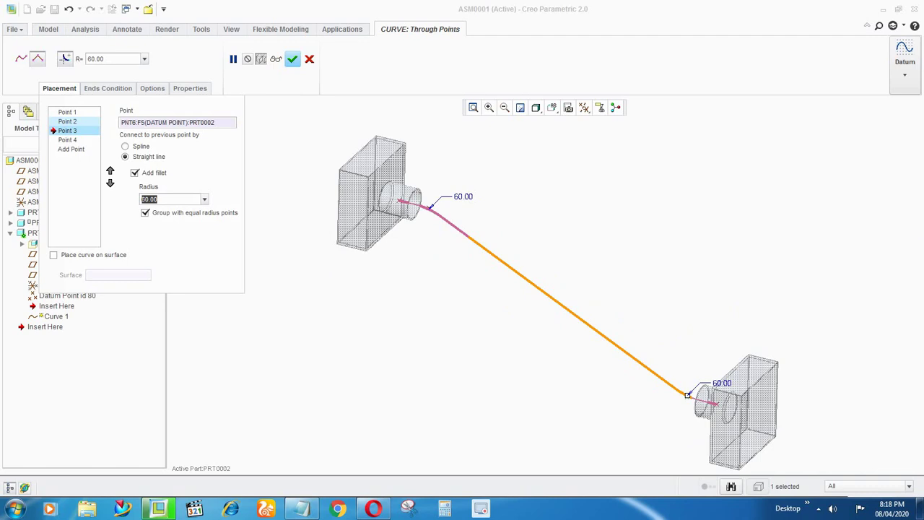
{"action": "left_click", "coordinate": [293, 59]}
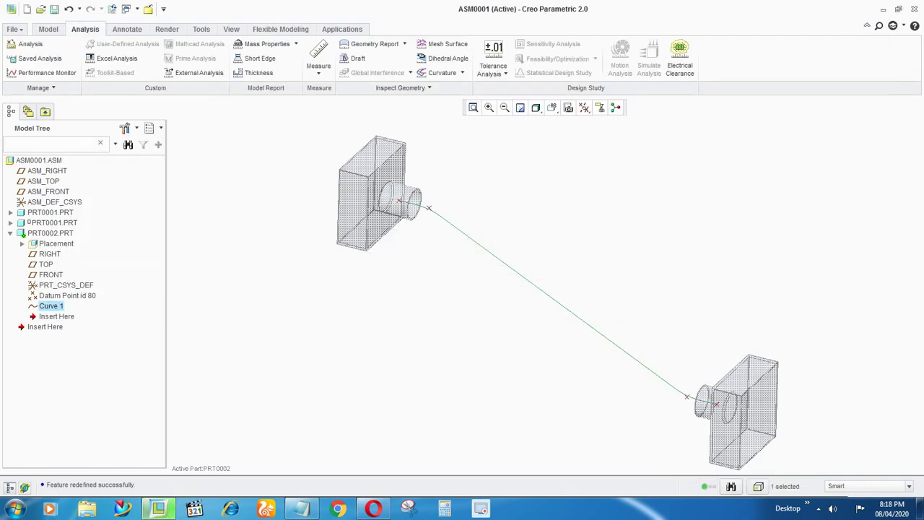
Start a sweep along Curve 1, open its section sketch and add the pipe's outer surface as a sketch reference
{"action": "scroll", "coordinate": [207, 73], "scroll_direction": "up", "scroll_amount": 1}
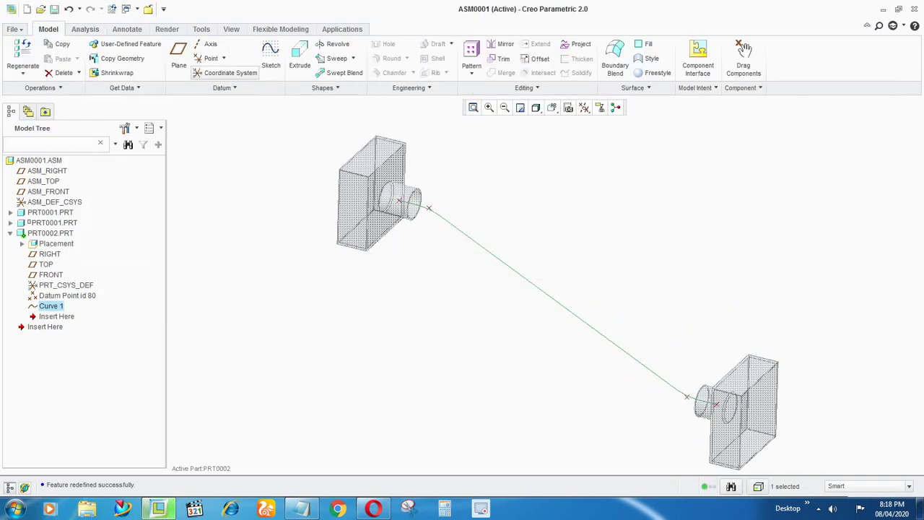
{"action": "left_click", "coordinate": [333, 58]}
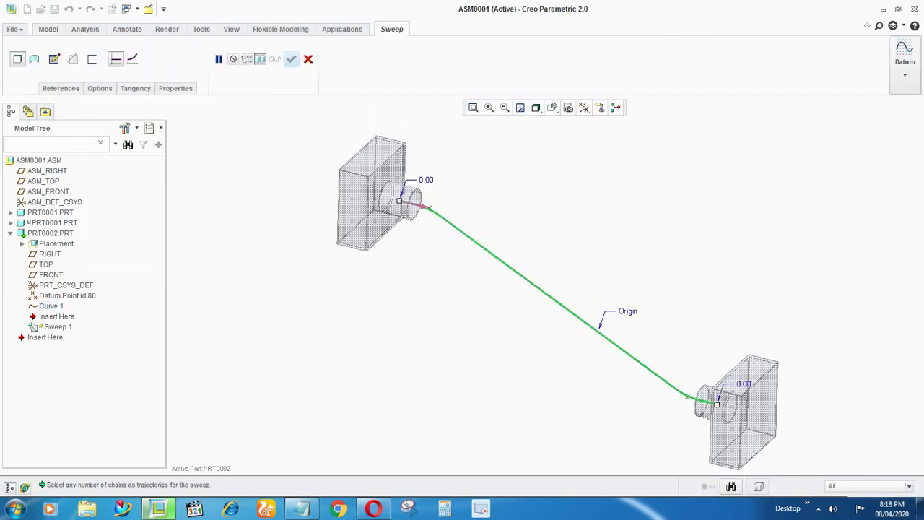
{"action": "left_click", "coordinate": [55, 59]}
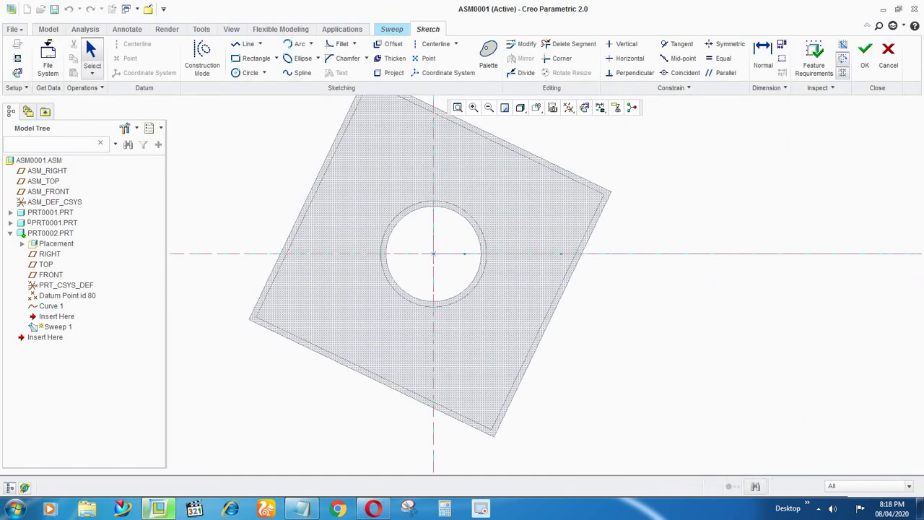
{"action": "right_click", "coordinate": [226, 154]}
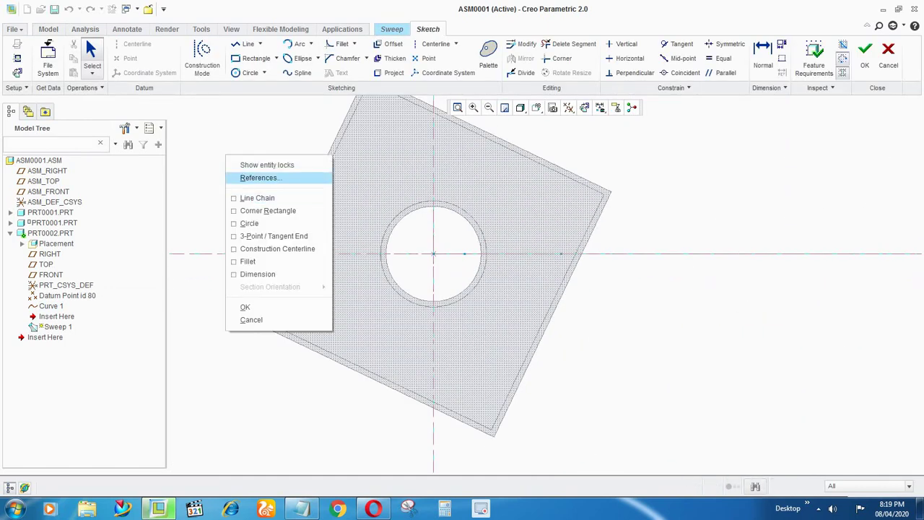
{"action": "left_click", "coordinate": [249, 177]}
{"action": "scroll", "coordinate": [212, 283], "scroll_direction": "up", "scroll_amount": 3}
{"action": "scroll", "coordinate": [319, 245], "scroll_direction": "down", "scroll_amount": 5}
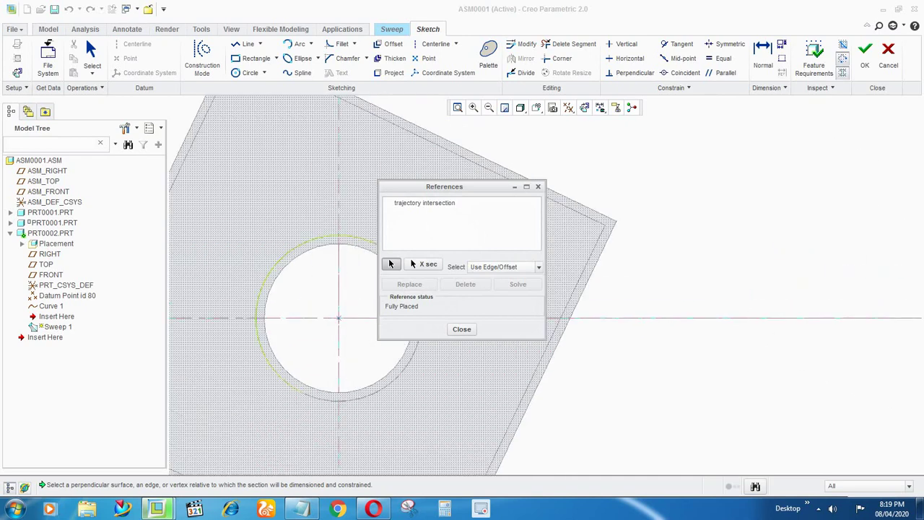
{"action": "left_click", "coordinate": [314, 238]}
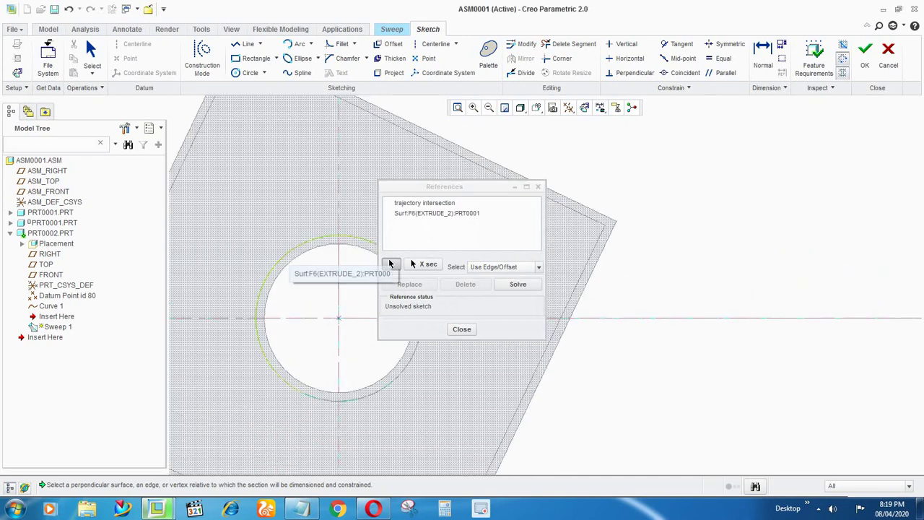
{"action": "left_click", "coordinate": [461, 328]}
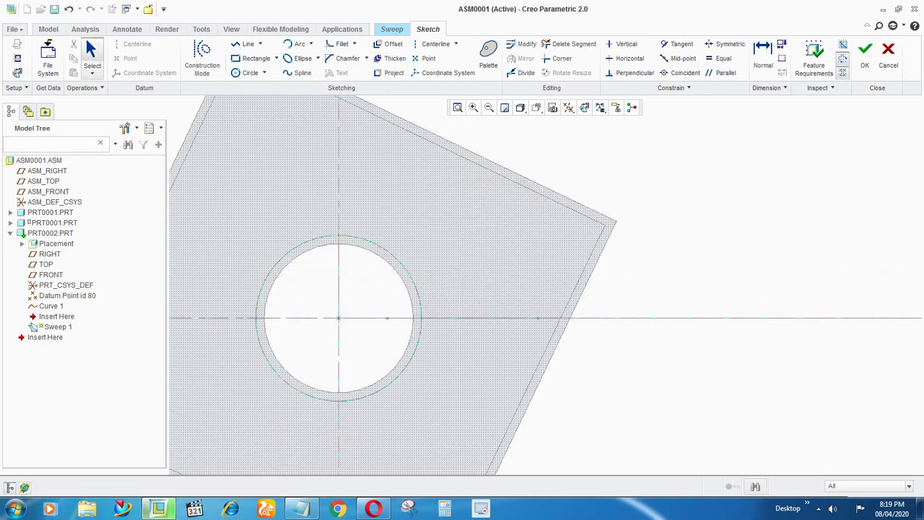
Sketch a circle centred on the trajectory intersection and set its diameter to 60
{"action": "left_click", "coordinate": [245, 72]}
{"action": "left_click", "coordinate": [382, 295]}
{"action": "left_click", "coordinate": [382, 178]}
{"action": "middle_click", "coordinate": [382, 177]}
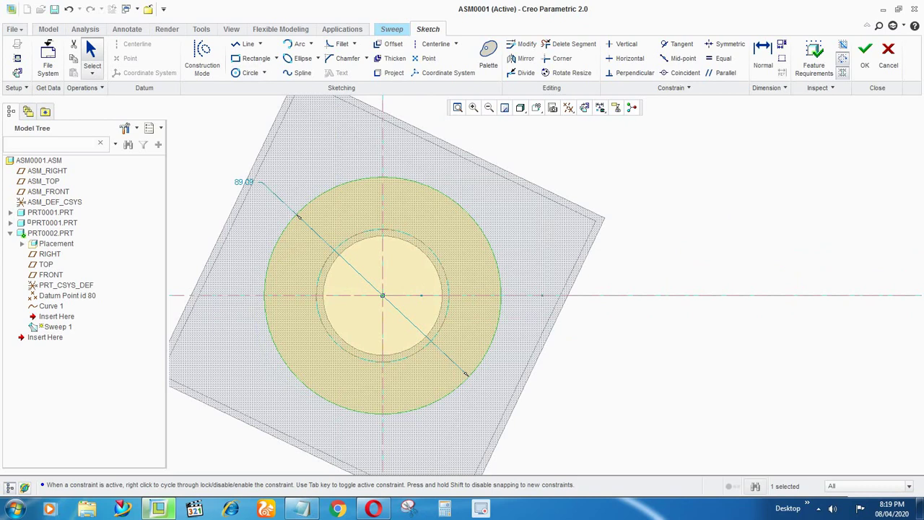
{"action": "double_click", "coordinate": [243, 181]}
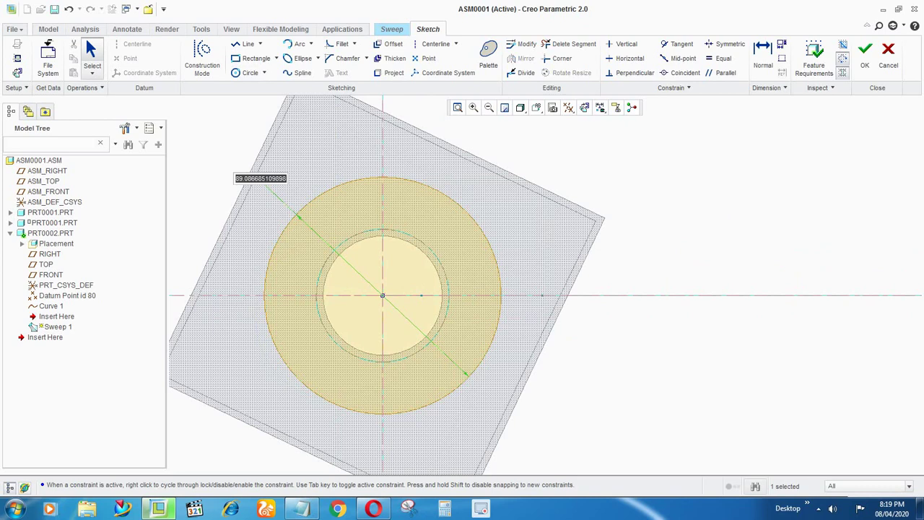
{"action": "type", "text": "60"}
{"action": "key", "text": "Return"}
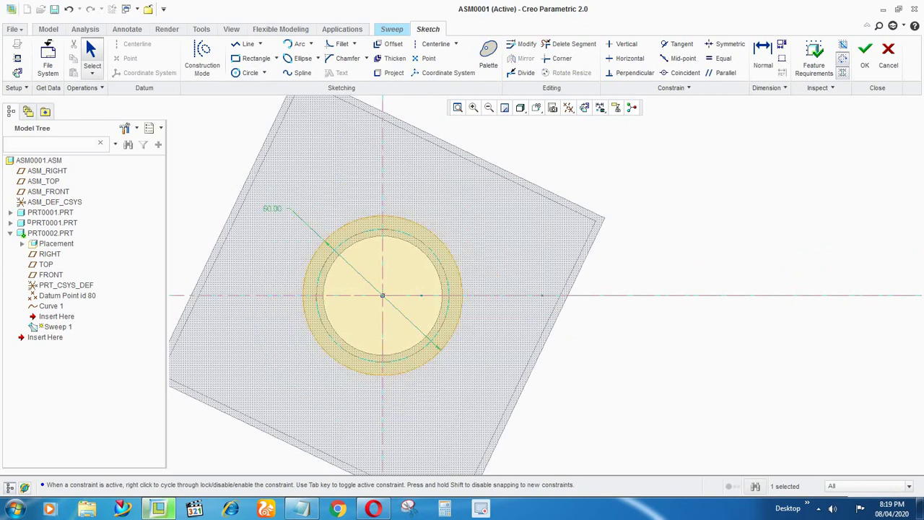
Sketch an inner circle centred on the trajectory intersection, matching the referenced pipe surface, inside the 60 diameter circle
{"action": "right_click", "coordinate": [231, 147]}
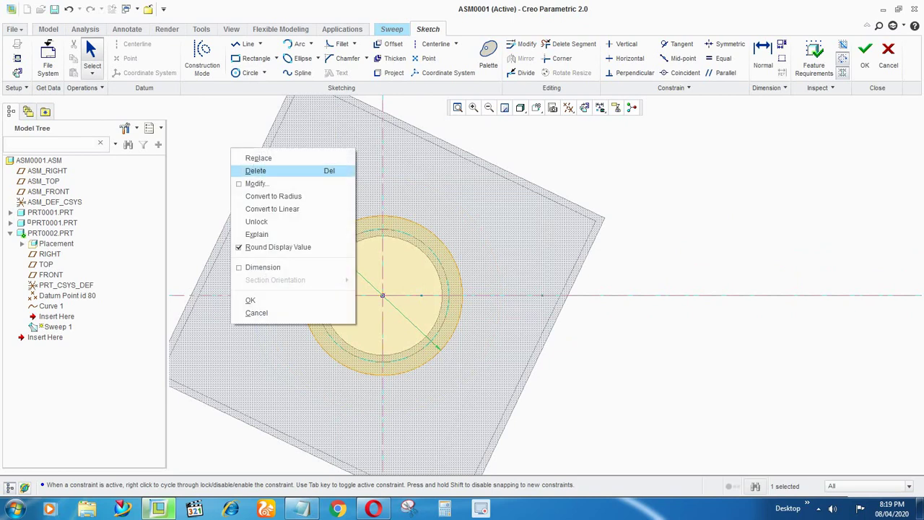
{"action": "left_click", "coordinate": [216, 171]}
{"action": "left_click", "coordinate": [249, 73]}
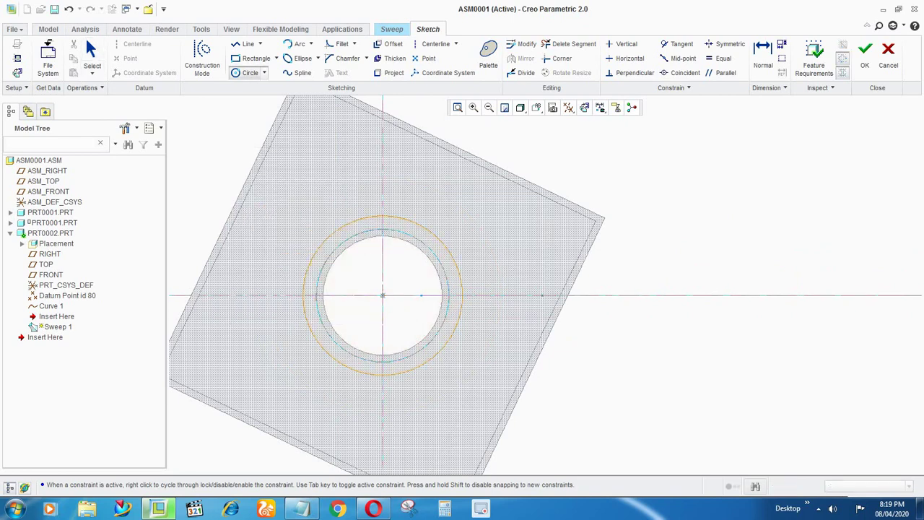
{"action": "left_click", "coordinate": [383, 295]}
{"action": "left_click", "coordinate": [426, 244]}
{"action": "middle_click", "coordinate": [436, 232]}
{"action": "middle_click", "coordinate": [436, 232]}
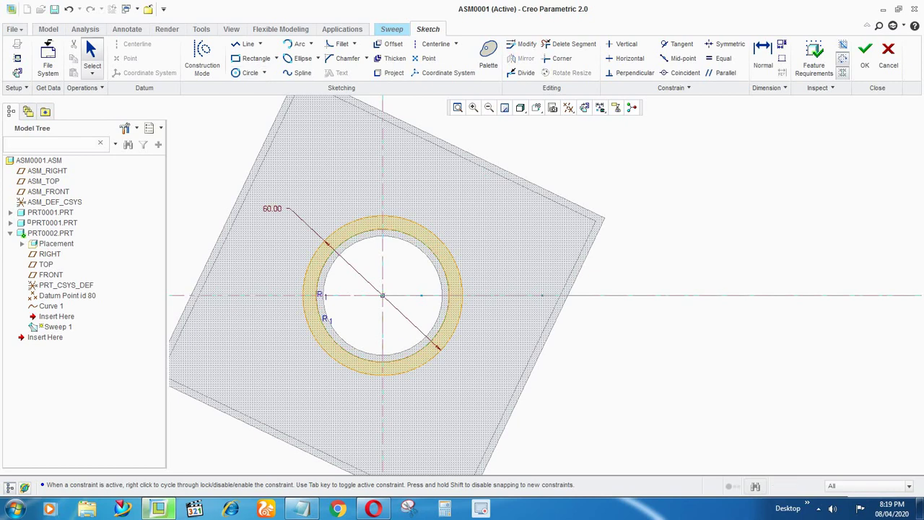
Delete the PRT0001 pipe surface from the sketch references and add PRT0002's RIGHT and TOP planes instead
{"action": "scroll", "coordinate": [348, 254], "scroll_direction": "down", "scroll_amount": 1}
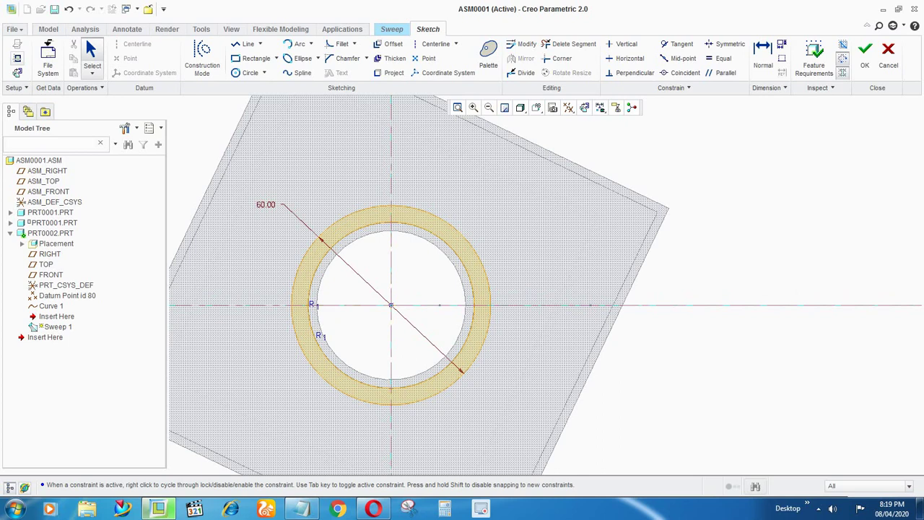
{"action": "left_click", "coordinate": [17, 58]}
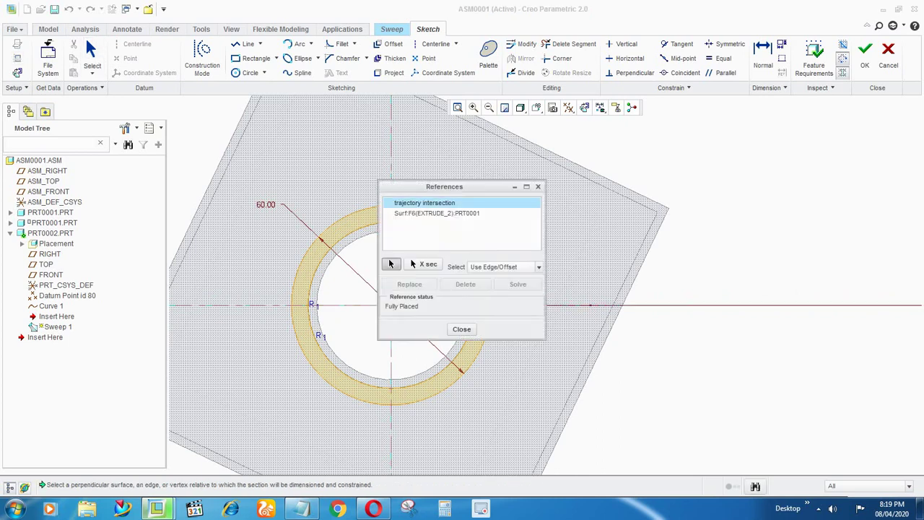
{"action": "left_click", "coordinate": [436, 213]}
{"action": "left_click", "coordinate": [466, 284]}
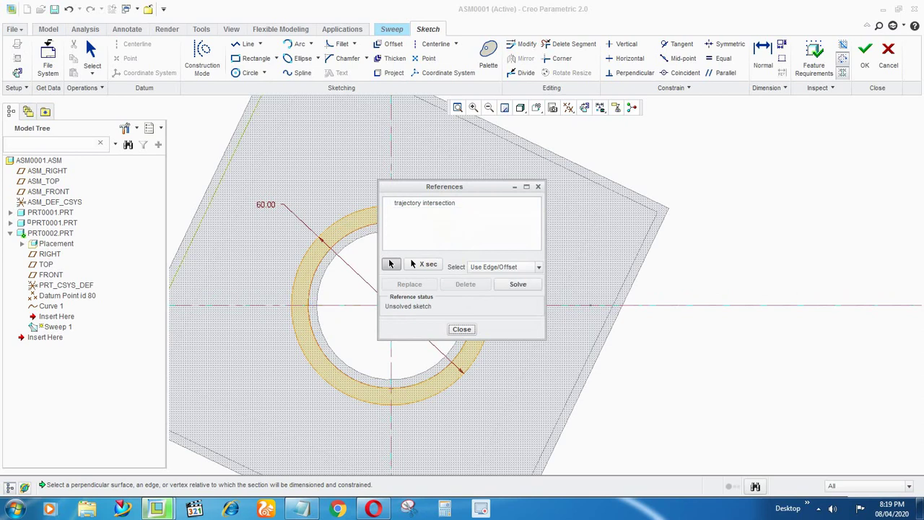
{"action": "left_click", "coordinate": [50, 254]}
{"action": "left_click", "coordinate": [45, 264]}
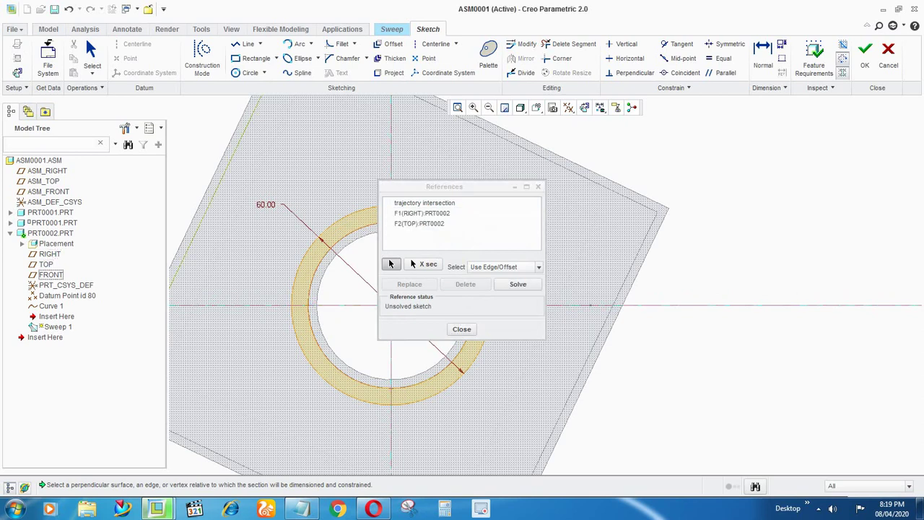
{"action": "left_click", "coordinate": [461, 328]}
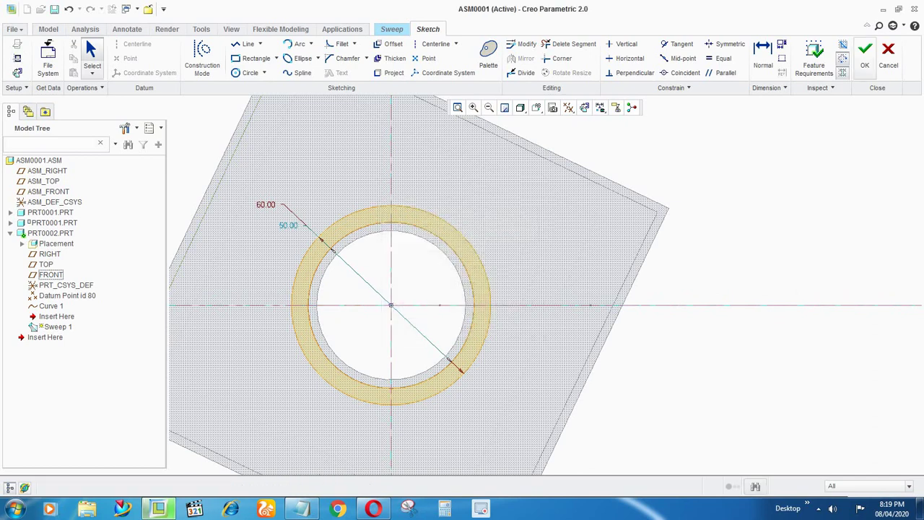
Accept the two-circle section and complete the solid sweep along Curve 1
{"action": "left_click", "coordinate": [865, 54]}
{"action": "scroll", "coordinate": [449, 279], "scroll_direction": "up", "scroll_amount": 3}
{"action": "mouse_move", "coordinate": [585, 254]}
{"action": "middle_mouse_down"}
{"action": "mouse_move", "coordinate": [613, 239]}
{"action": "mouse_move", "coordinate": [520, 310]}
{"action": "mouse_move", "coordinate": [534, 224]}
{"action": "middle_mouse_up"}
{"action": "scroll", "coordinate": [511, 239], "scroll_direction": "down", "scroll_amount": 3}
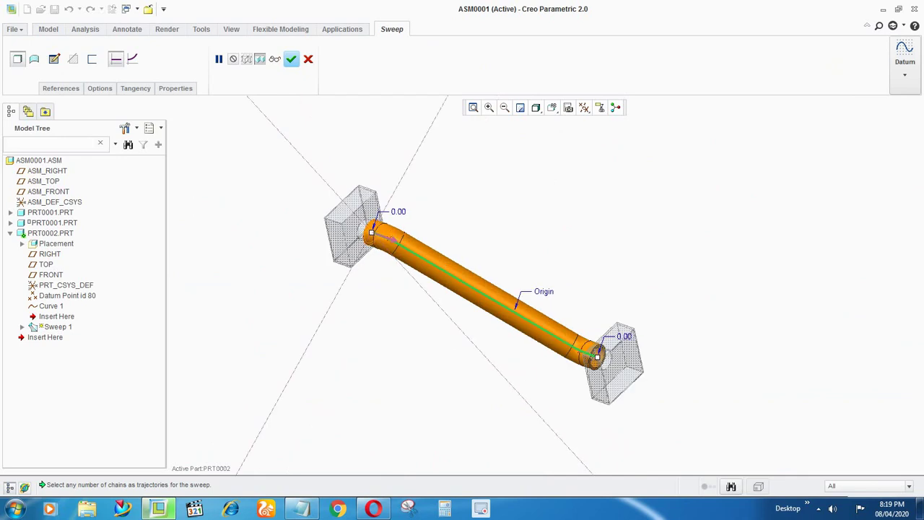
{"action": "middle_click_drag", "start_coordinate": [512, 238], "coordinate": [462, 252]}
{"action": "middle_click", "coordinate": [462, 253]}
Activate the top-level assembly ASM0001
{"action": "left_click", "coordinate": [399, 322]}
{"action": "scroll", "coordinate": [404, 318], "scroll_direction": "down", "scroll_amount": 3}
{"action": "mouse_move", "coordinate": [423, 298]}
{"action": "middle_mouse_down"}
{"action": "mouse_move", "coordinate": [447, 310]}
{"action": "mouse_move", "coordinate": [438, 307]}
{"action": "middle_mouse_up"}
{"action": "key", "text": "ctrl+a"}
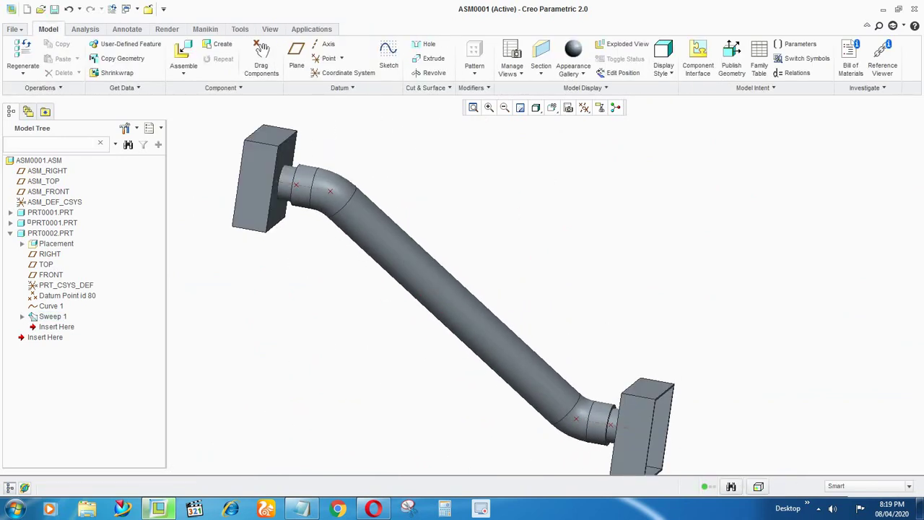
Examine the swept pipe and its fit over the upper PRT0001 stub from several directions
{"action": "mouse_move", "coordinate": [481, 273]}
{"action": "middle_mouse_down"}
{"action": "mouse_move", "coordinate": [496, 269]}
{"action": "mouse_move", "coordinate": [427, 266]}
{"action": "mouse_move", "coordinate": [482, 272]}
{"action": "mouse_move", "coordinate": [464, 280]}
{"action": "middle_mouse_up"}
{"action": "scroll", "coordinate": [464, 281], "scroll_direction": "up", "scroll_amount": 1}
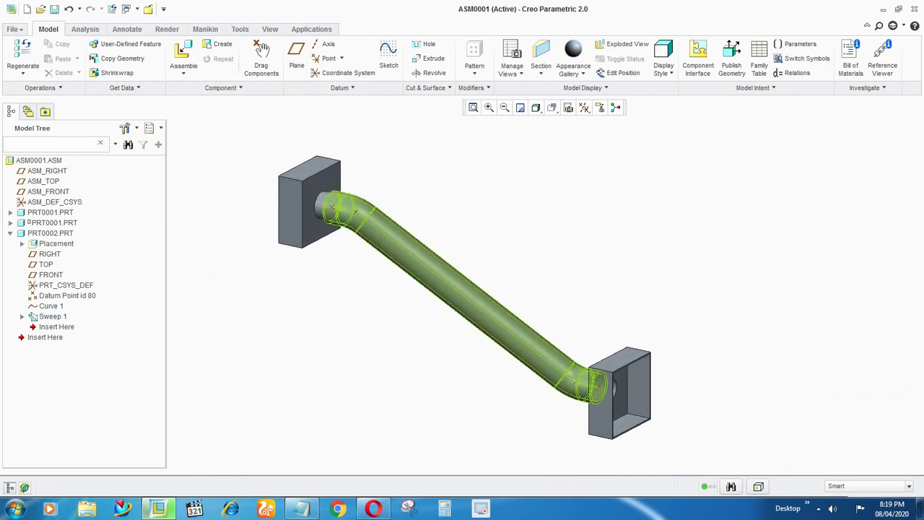
{"action": "scroll", "coordinate": [381, 221], "scroll_direction": "up", "scroll_amount": 3}
{"action": "middle_click_drag", "start_coordinate": [373, 204], "coordinate": [366, 169]}
{"action": "scroll", "coordinate": [342, 221], "scroll_direction": "down", "scroll_amount": 1}
{"action": "scroll", "coordinate": [342, 216], "scroll_direction": "down", "scroll_amount": 2}
{"action": "mouse_move", "coordinate": [412, 218]}
{"action": "middle_mouse_down"}
{"action": "mouse_move", "coordinate": [453, 200]}
{"action": "mouse_move", "coordinate": [420, 181]}
{"action": "middle_mouse_up"}
{"action": "scroll", "coordinate": [345, 222], "scroll_direction": "down", "scroll_amount": 2}
{"action": "scroll", "coordinate": [354, 226], "scroll_direction": "down", "scroll_amount": 2}
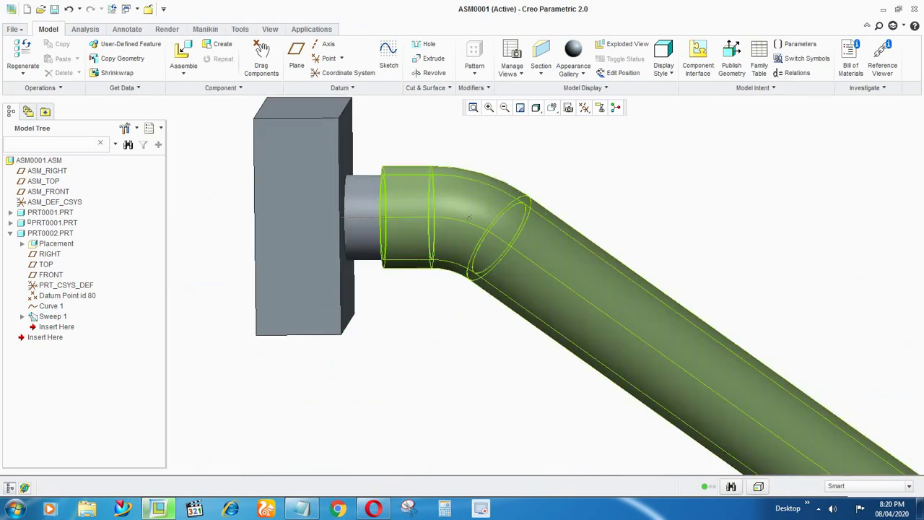
{"action": "scroll", "coordinate": [381, 231], "scroll_direction": "up", "scroll_amount": 3}
{"action": "mouse_move", "coordinate": [531, 185]}
{"action": "middle_mouse_down"}
{"action": "mouse_move", "coordinate": [521, 185]}
{"action": "mouse_move", "coordinate": [543, 173]}
{"action": "middle_mouse_up"}
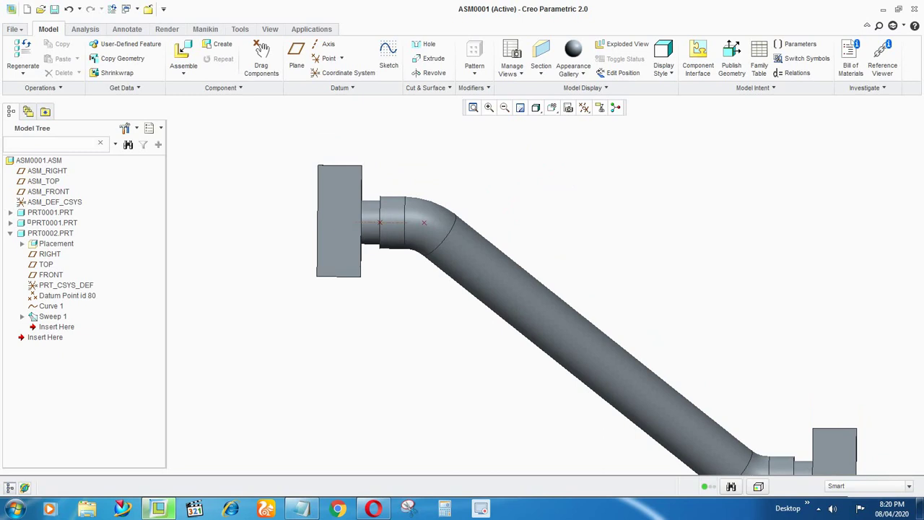
Redefine the offset datum points in PRT0002, moving PNT5 along Z away from the upper stub to about 418.63
{"action": "left_click", "coordinate": [65, 296]}
{"action": "right_click", "coordinate": [65, 295]}
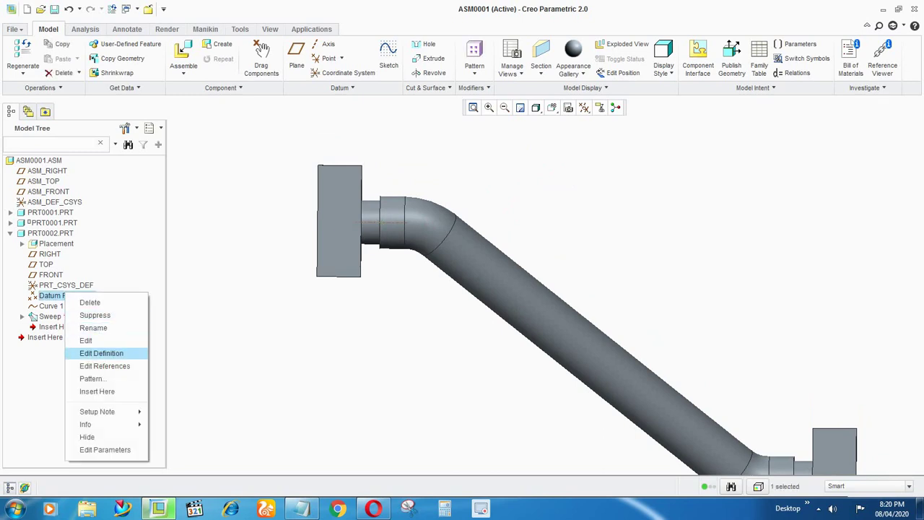
{"action": "left_click", "coordinate": [101, 352]}
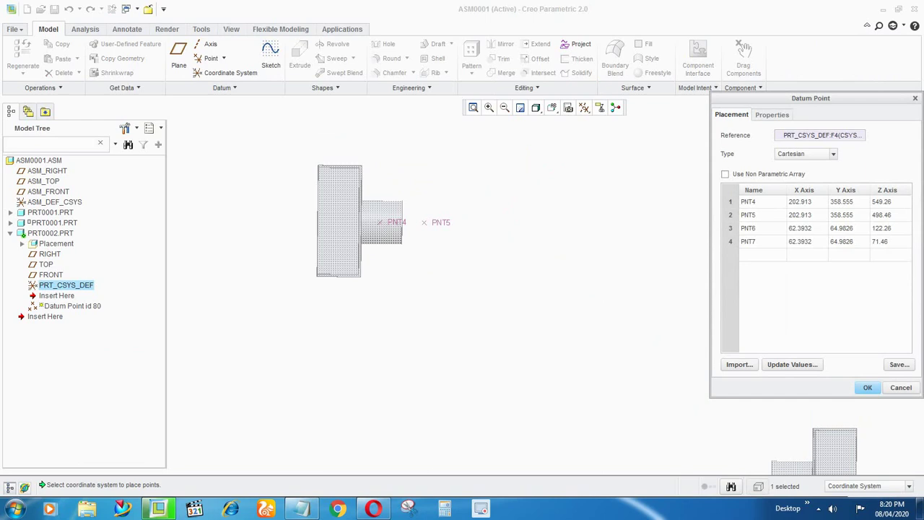
{"action": "left_click", "coordinate": [842, 215]}
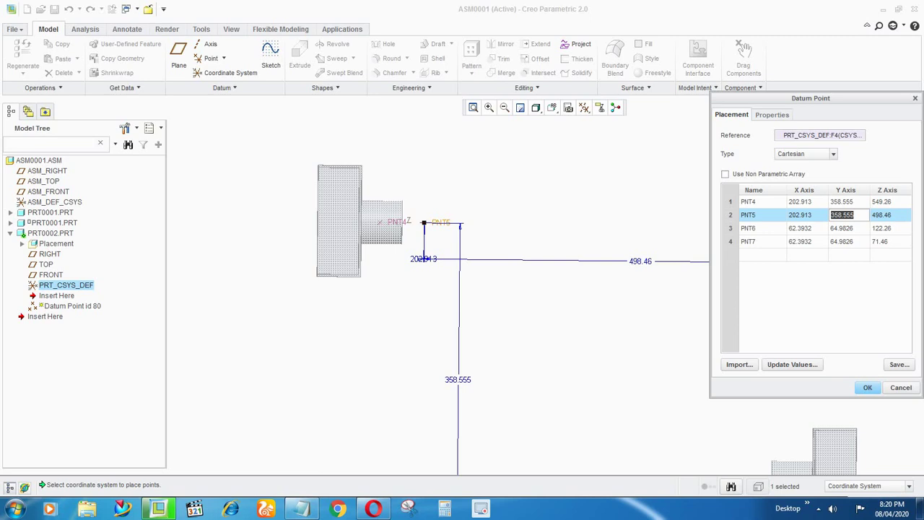
{"action": "scroll", "coordinate": [397, 241], "scroll_direction": "down", "scroll_amount": 4}
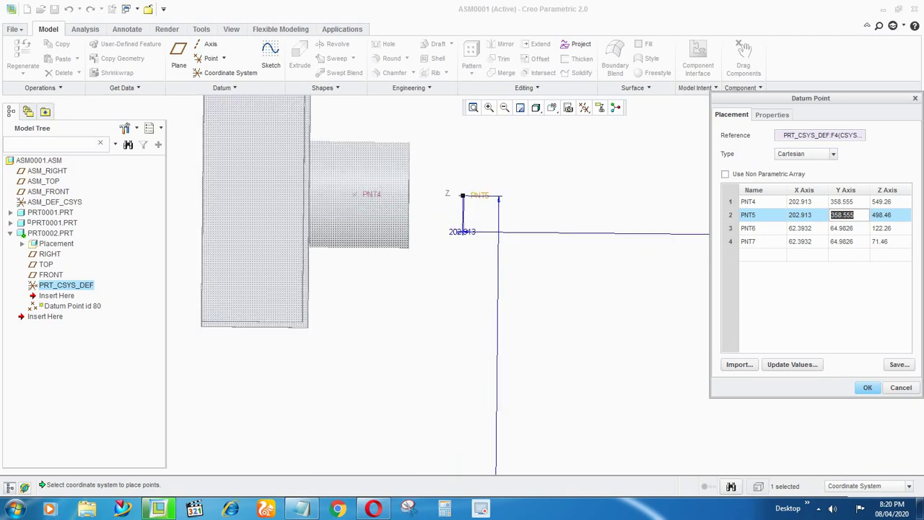
{"action": "scroll", "coordinate": [326, 315], "scroll_direction": "down", "scroll_amount": 2}
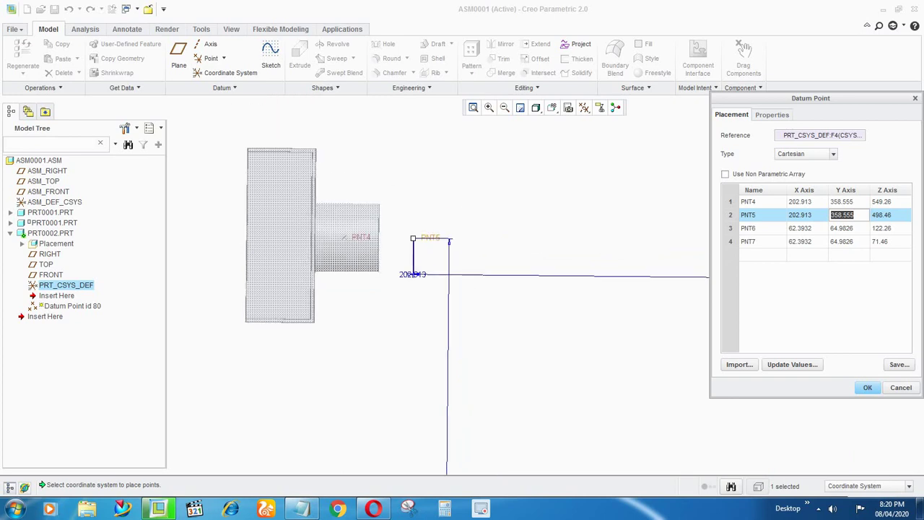
{"action": "left_click_drag", "start_coordinate": [413, 238], "coordinate": [521, 239]}
{"action": "left_click", "coordinate": [867, 388]}
{"action": "scroll", "coordinate": [453, 294], "scroll_direction": "up", "scroll_amount": 3}
{"action": "middle_click_drag", "start_coordinate": [450, 293], "coordinate": [497, 310]}
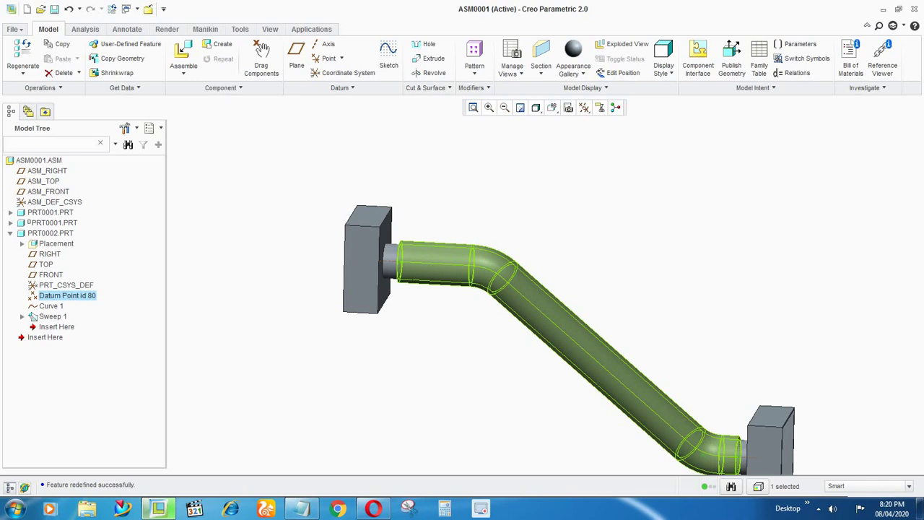
{"action": "left_click", "coordinate": [442, 198]}
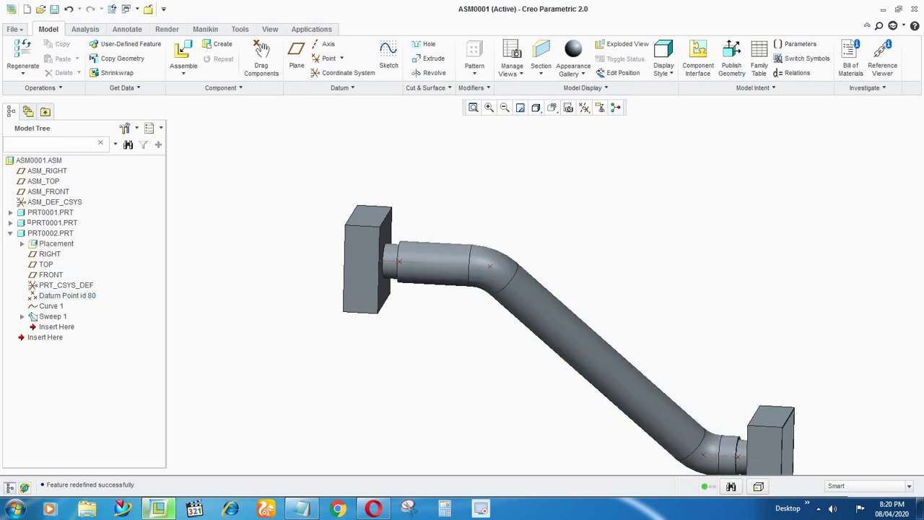
Redefine the datum points again, moving PNT6 along Z away from the lower stub to about 191.25
{"action": "scroll", "coordinate": [442, 197], "scroll_direction": "up", "scroll_amount": 2}
{"action": "middle_click_drag", "start_coordinate": [614, 307], "coordinate": [643, 283]}
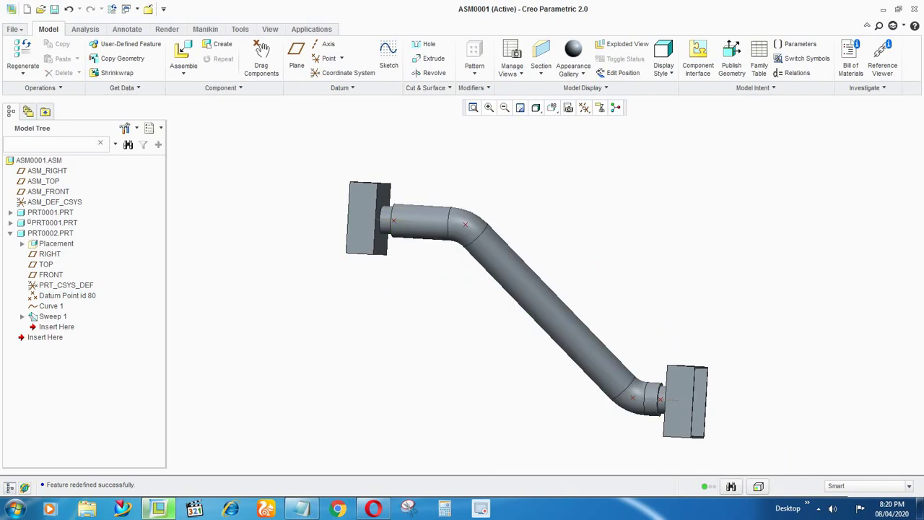
{"action": "left_click", "coordinate": [67, 295]}
{"action": "right_click", "coordinate": [58, 296]}
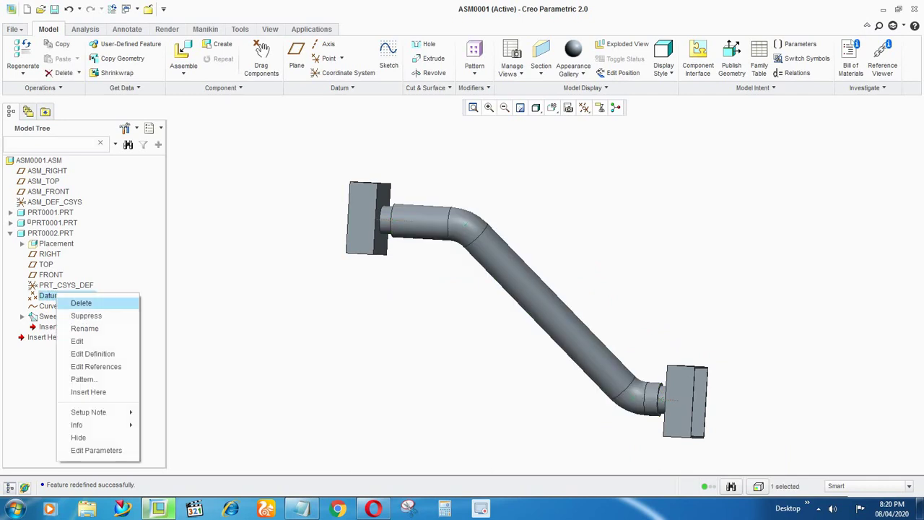
{"action": "left_click", "coordinate": [92, 354]}
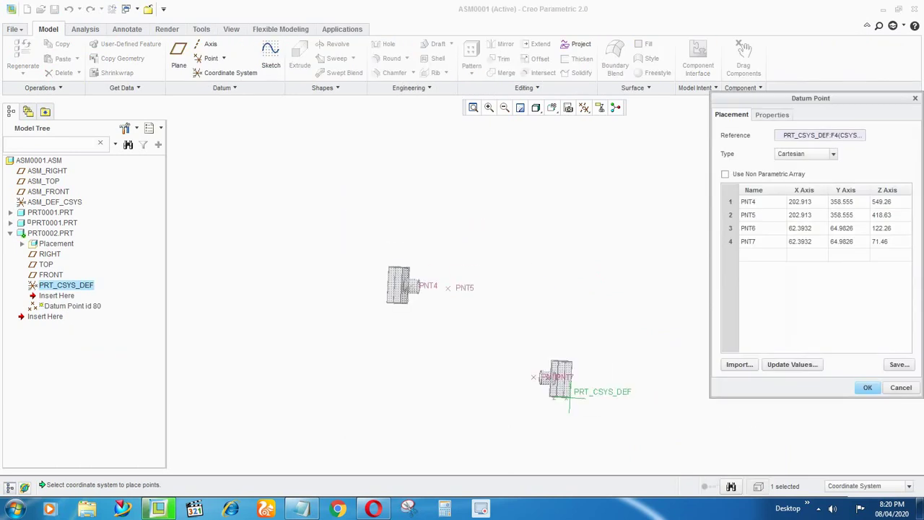
{"action": "scroll", "coordinate": [533, 359], "scroll_direction": "up", "scroll_amount": 5}
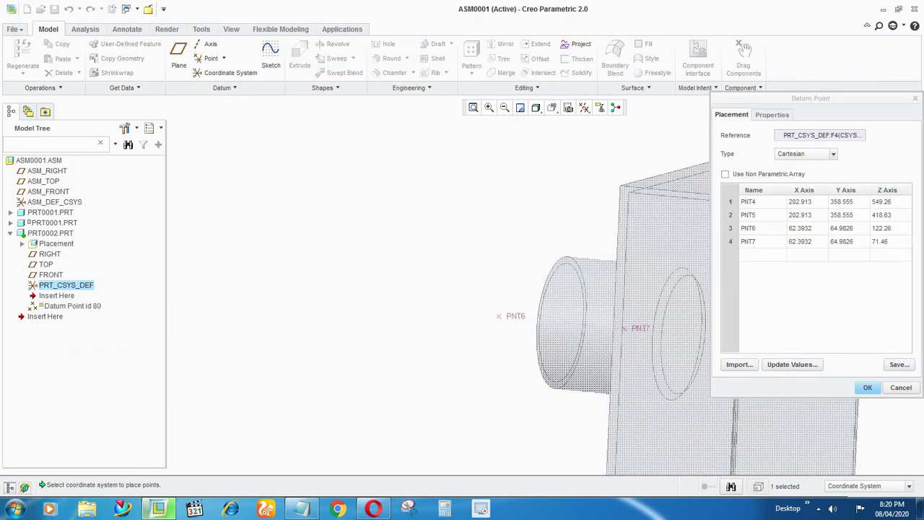
{"action": "left_click", "coordinate": [843, 228]}
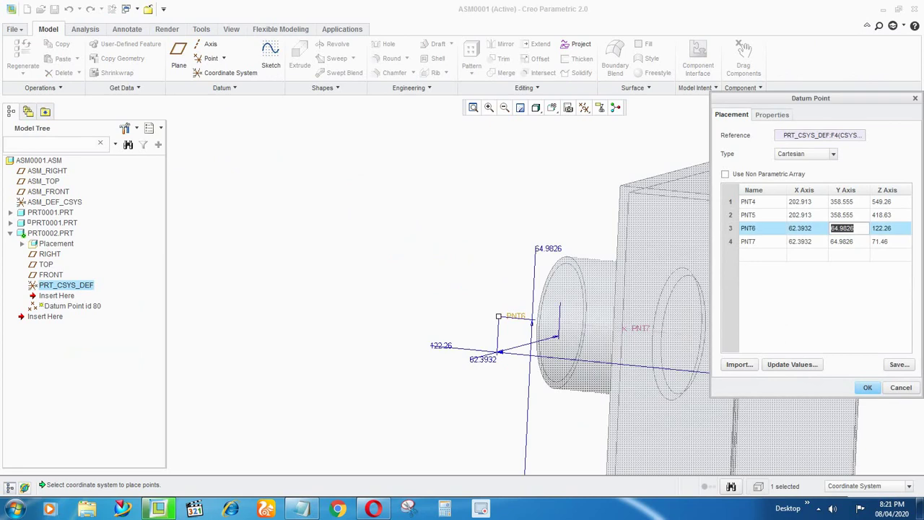
{"action": "mouse_move", "coordinate": [482, 284]}
{"action": "middle_mouse_down"}
{"action": "mouse_move", "coordinate": [466, 310]}
{"action": "mouse_move", "coordinate": [437, 288]}
{"action": "mouse_move", "coordinate": [407, 282]}
{"action": "mouse_move", "coordinate": [480, 285]}
{"action": "middle_mouse_up"}
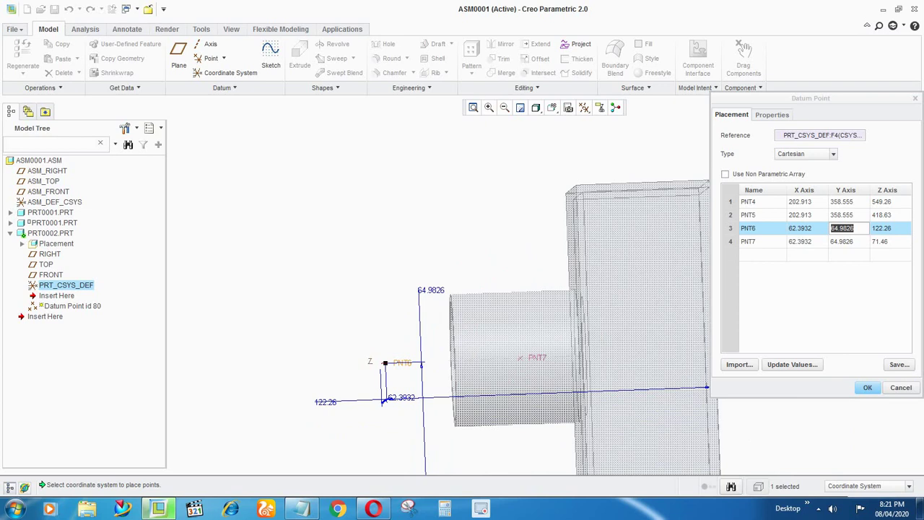
{"action": "left_click_drag", "start_coordinate": [385, 363], "coordinate": [202, 370]}
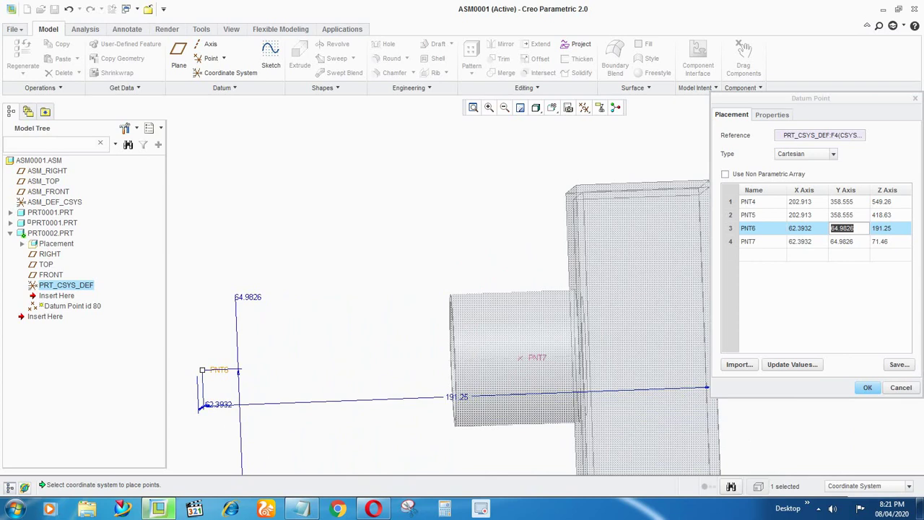
{"action": "scroll", "coordinate": [506, 218], "scroll_direction": "up", "scroll_amount": 3}
{"action": "left_click", "coordinate": [868, 388]}
Examine the reshaped pipe and its straight end segments from several directions
{"action": "scroll", "coordinate": [703, 362], "scroll_direction": "up", "scroll_amount": 3}
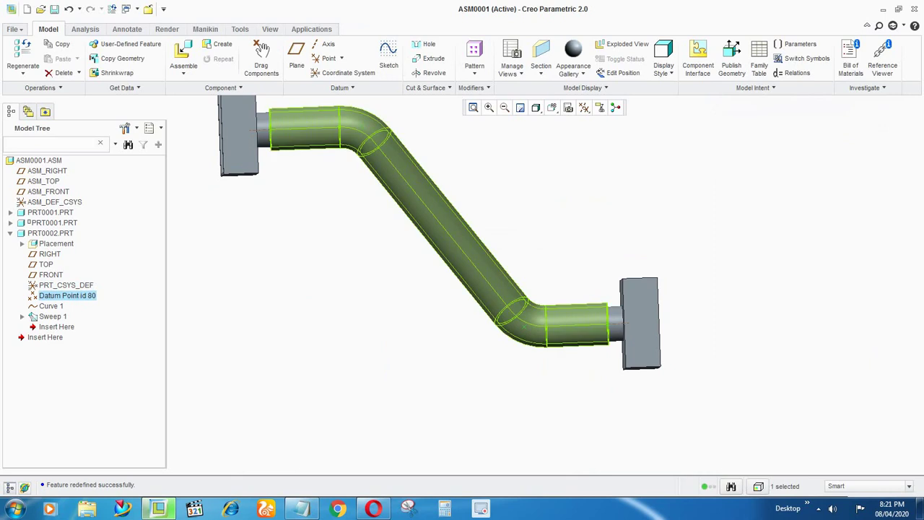
{"action": "mouse_move", "coordinate": [394, 347]}
{"action": "middle_mouse_down"}
{"action": "mouse_move", "coordinate": [362, 370]}
{"action": "mouse_move", "coordinate": [366, 353]}
{"action": "mouse_move", "coordinate": [339, 355]}
{"action": "mouse_move", "coordinate": [314, 375]}
{"action": "mouse_move", "coordinate": [285, 379]}
{"action": "mouse_move", "coordinate": [389, 368]}
{"action": "mouse_move", "coordinate": [419, 386]}
{"action": "mouse_move", "coordinate": [410, 318]}
{"action": "middle_mouse_up"}
{"action": "scroll", "coordinate": [425, 416], "scroll_direction": "up", "scroll_amount": 3}
{"action": "scroll", "coordinate": [410, 282], "scroll_direction": "down", "scroll_amount": 3}
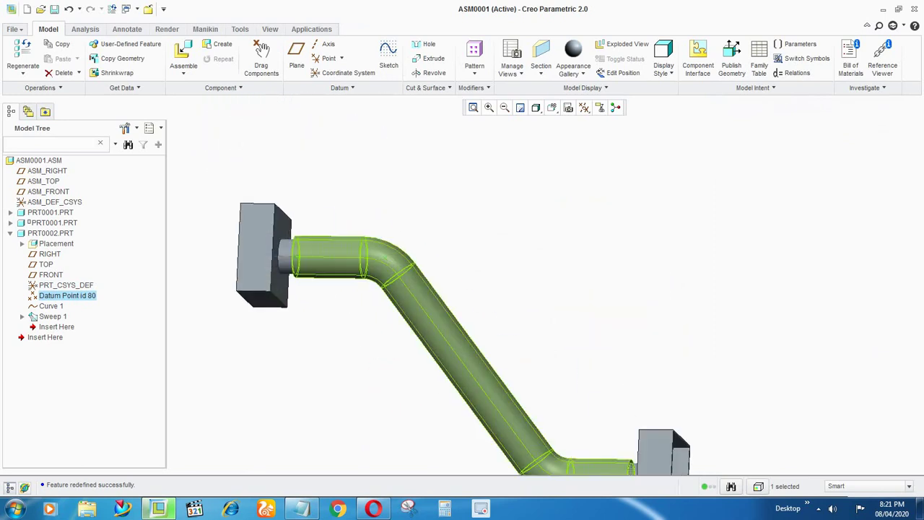
{"action": "scroll", "coordinate": [395, 276], "scroll_direction": "up", "scroll_amount": 2}
{"action": "mouse_move", "coordinate": [435, 244]}
{"action": "middle_mouse_down"}
{"action": "mouse_move", "coordinate": [412, 267]}
{"action": "mouse_move", "coordinate": [411, 295]}
{"action": "middle_mouse_up"}
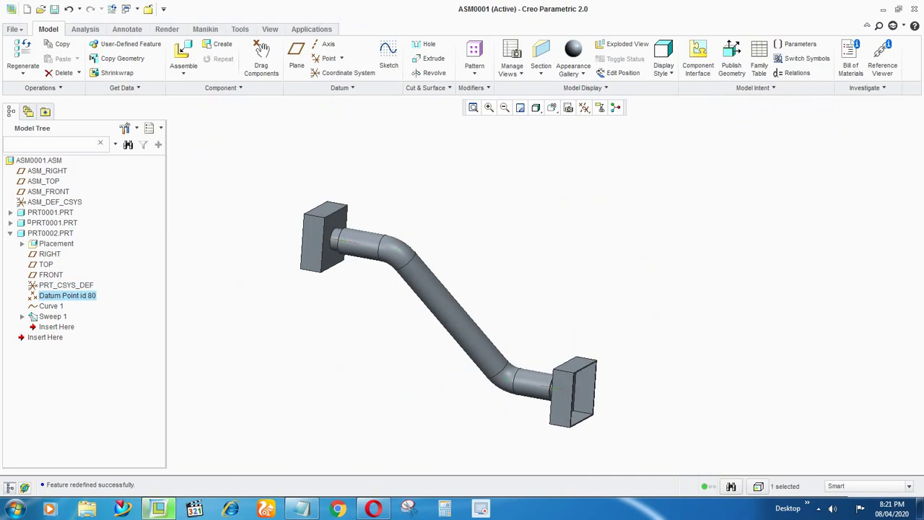
{"action": "middle_click_drag", "start_coordinate": [598, 262], "coordinate": [559, 274]}
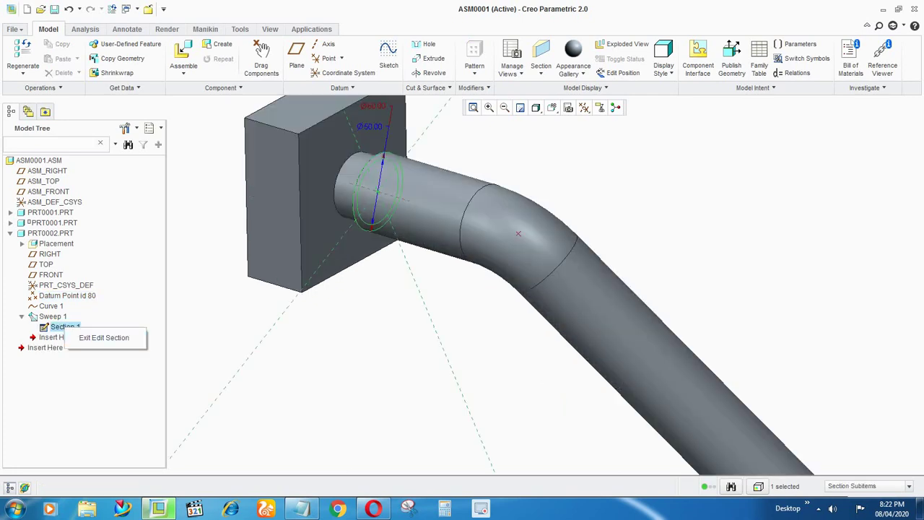
Exit editing of Sweep 1's section and examine the whole assembly
{"action": "left_click", "coordinate": [99, 338]}
{"action": "scroll", "coordinate": [385, 357], "scroll_direction": "up", "scroll_amount": 4}
{"action": "middle_click_drag", "start_coordinate": [277, 345], "coordinate": [346, 328]}
{"action": "scroll", "coordinate": [379, 281], "scroll_direction": "up", "scroll_amount": 3}
{"action": "scroll", "coordinate": [390, 293], "scroll_direction": "down", "scroll_amount": 2}
{"action": "mouse_move", "coordinate": [388, 286]}
{"action": "middle_mouse_down"}
{"action": "mouse_move", "coordinate": [355, 270]}
{"action": "mouse_move", "coordinate": [420, 294]}
{"action": "middle_mouse_up"}
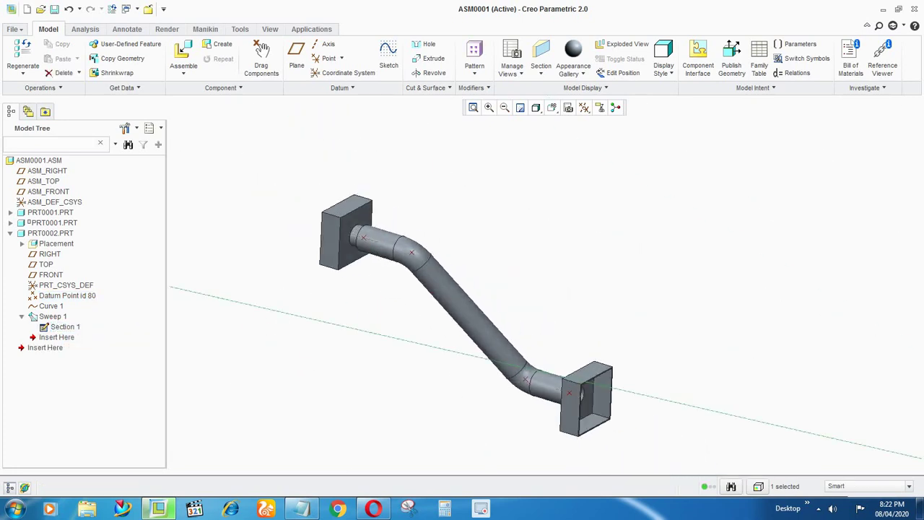
{"action": "middle_click_drag", "start_coordinate": [376, 264], "coordinate": [378, 303]}
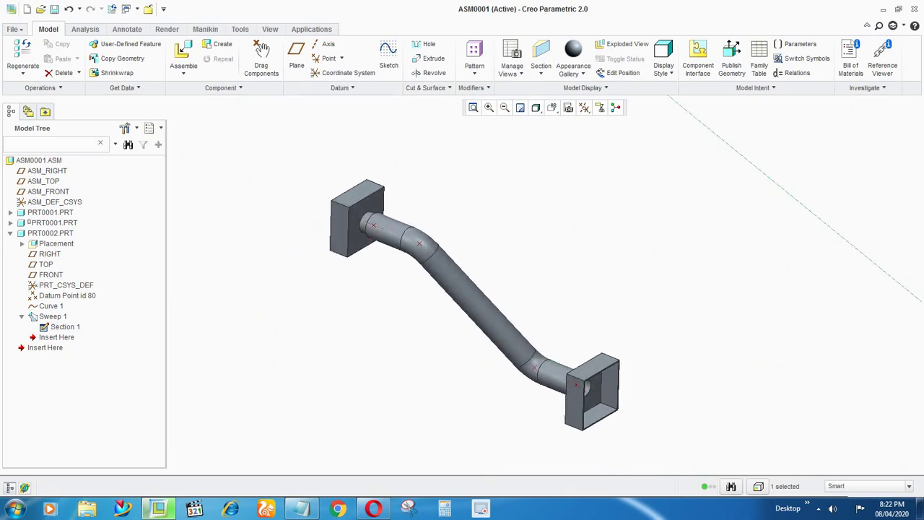
{"action": "scroll", "coordinate": [373, 223], "scroll_direction": "up", "scroll_amount": 2}
{"action": "middle_click_drag", "start_coordinate": [371, 223], "coordinate": [370, 226]}
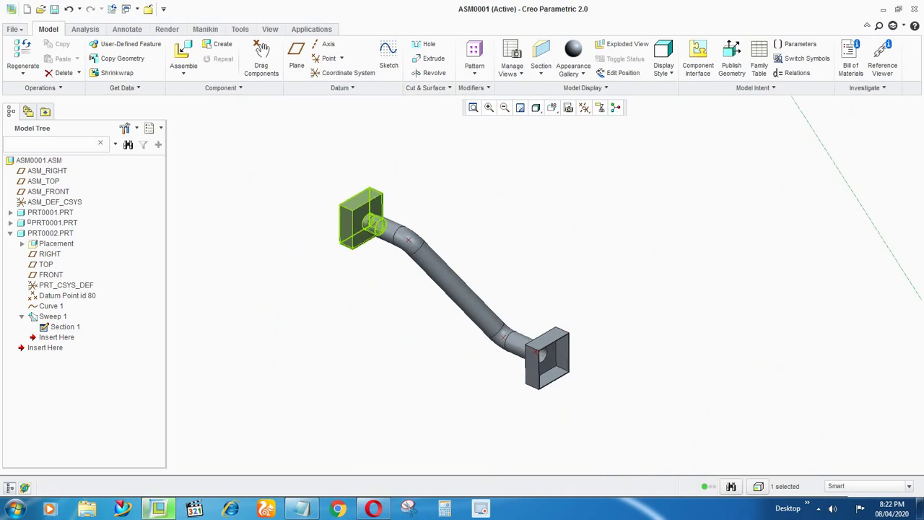